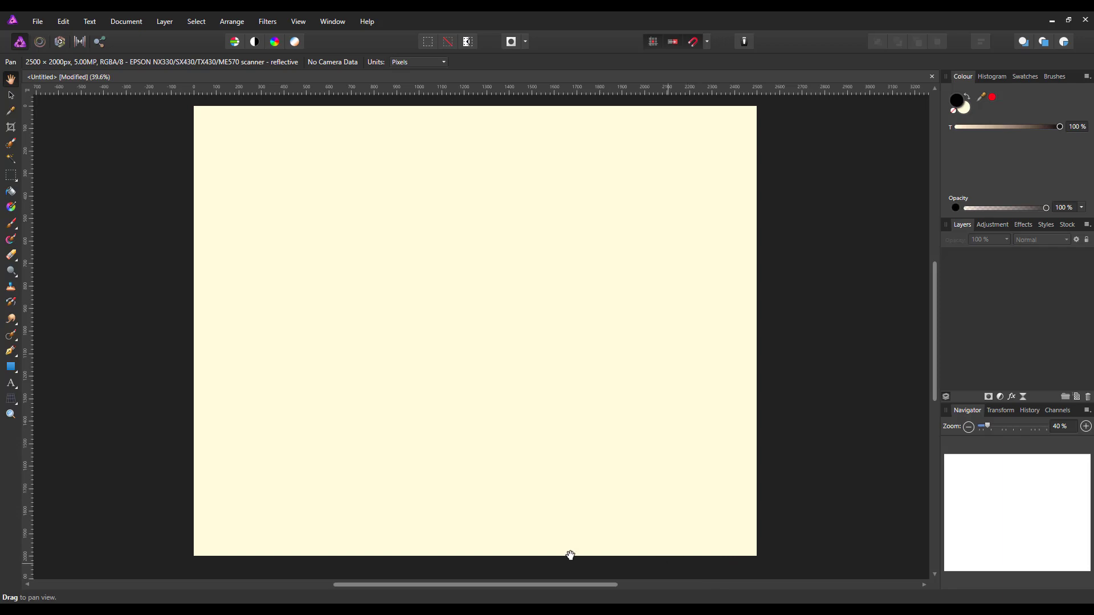
# Switch to the browser to view the Affinity Designer Quick Start video page, and return to Affinity Photo.
pyautogui.click(329, 611)
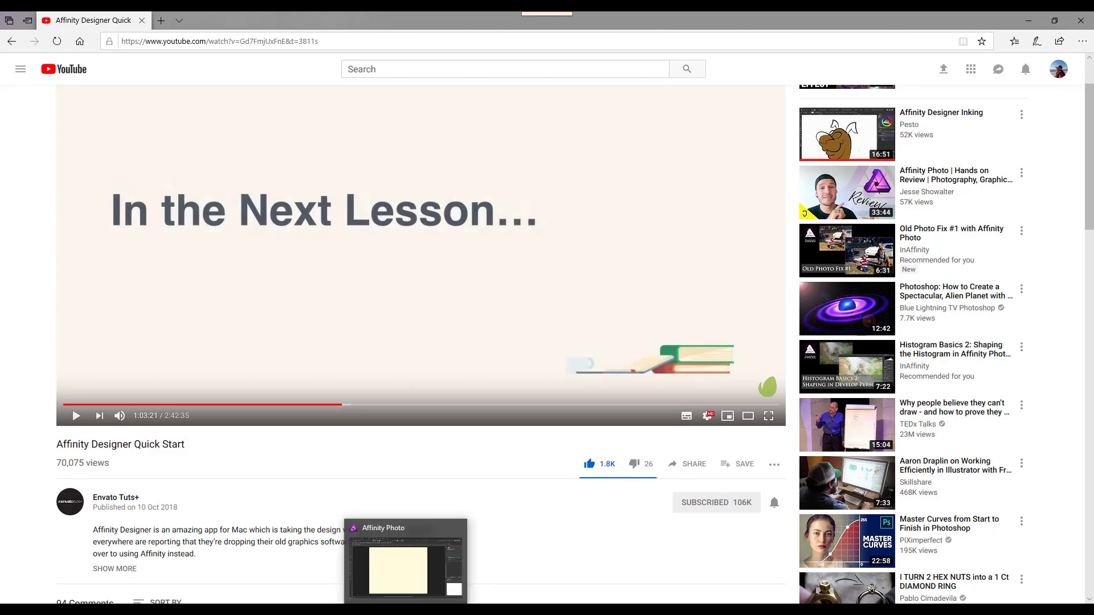
pyautogui.click(407, 610)
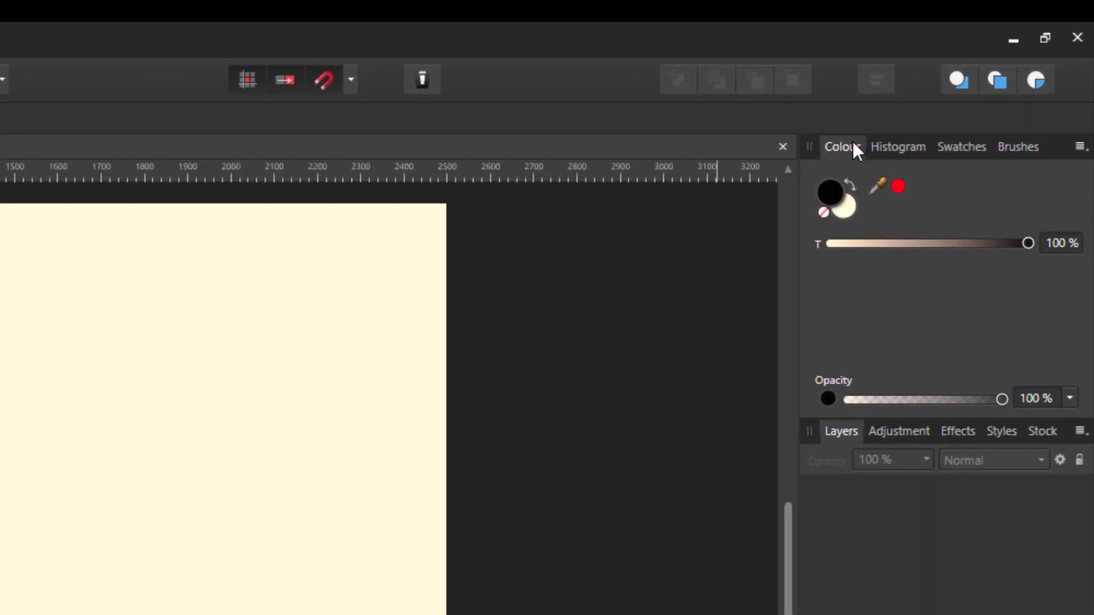
# Activate the background and foreground colours in turn, and open the foreground's Colour Chooser as an HSL Colour Wheel.
pyautogui.click(844, 206)
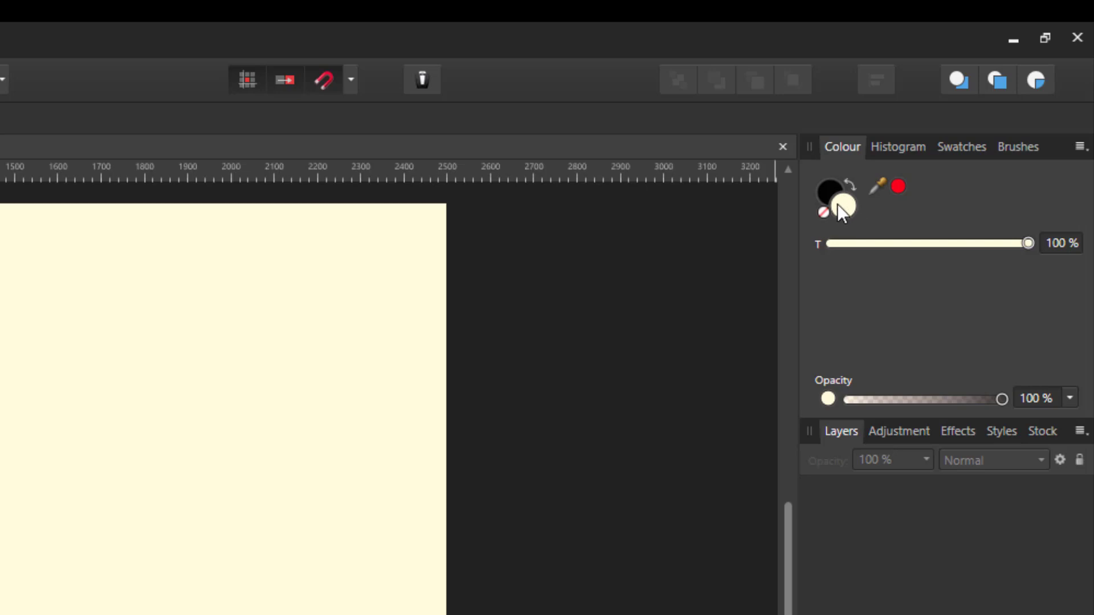
pyautogui.click(833, 194)
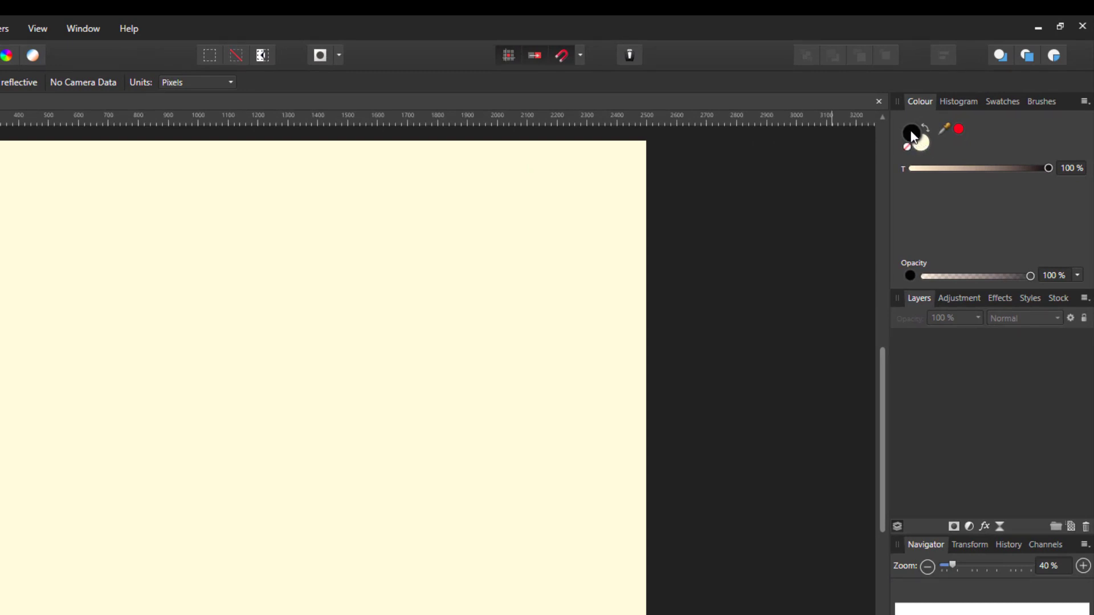
pyautogui.doubleClick(912, 136)
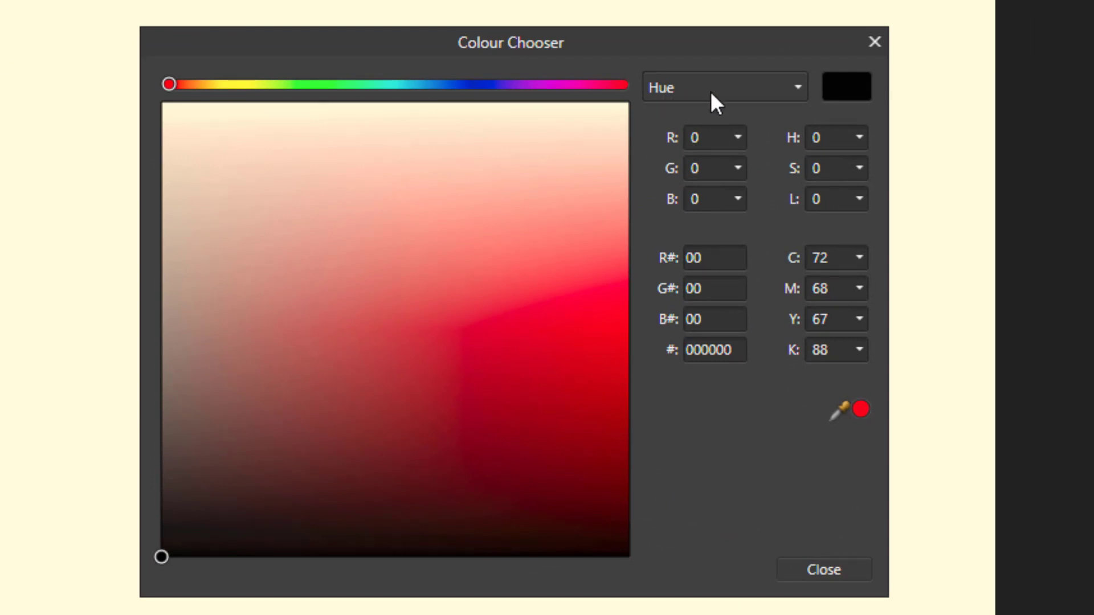
pyautogui.click(798, 90)
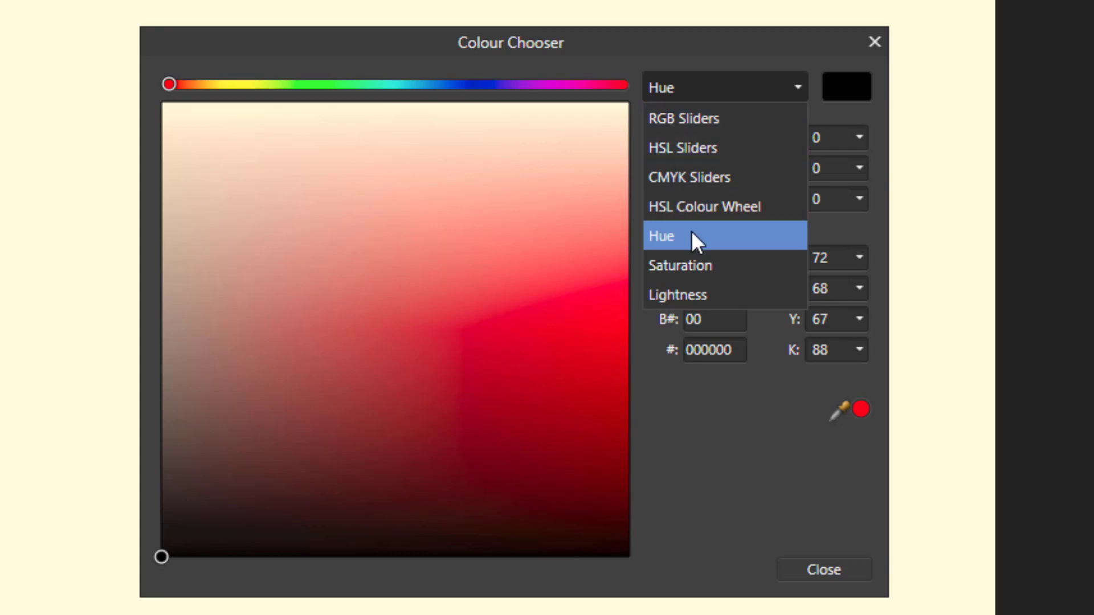
pyautogui.click(723, 206)
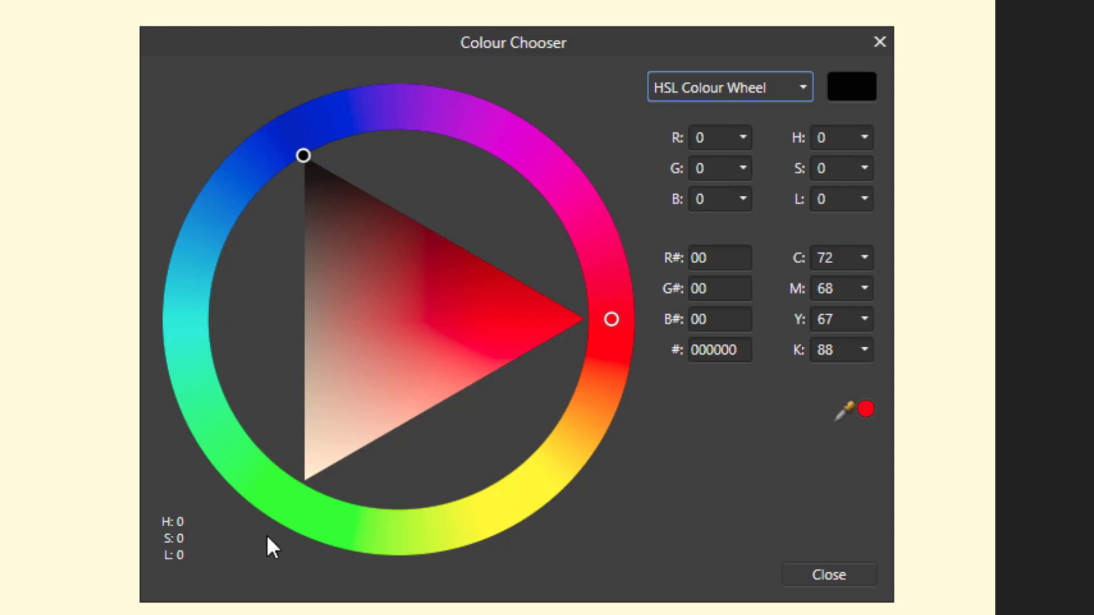
# Pick a dark green on the colour wheel with hue 115, saturation 44 and lightness 26, trying lighter and brighter shades first.
pyautogui.click(309, 514)
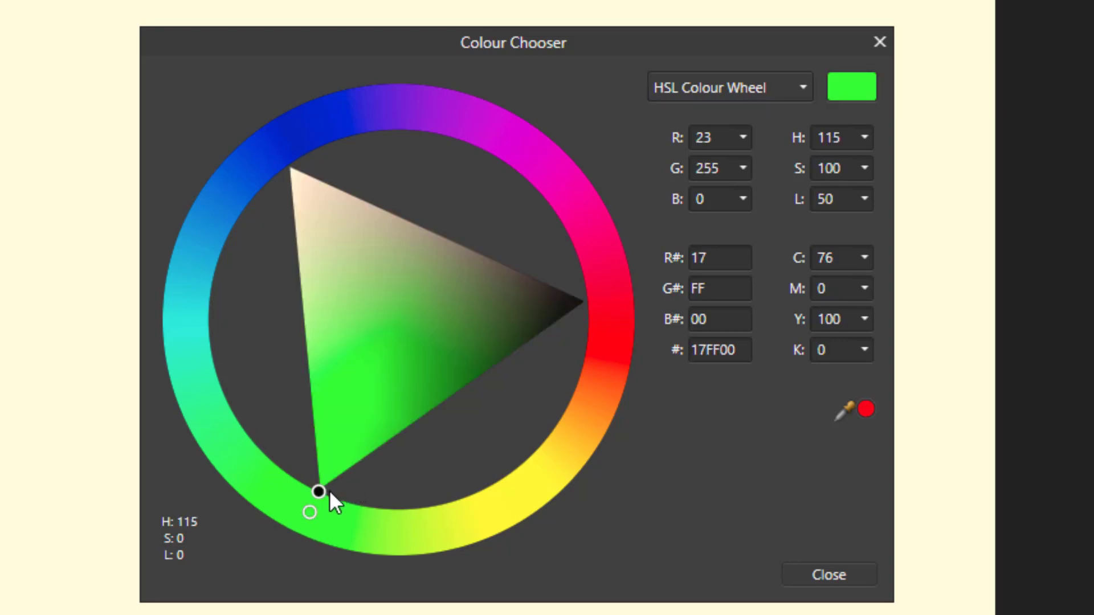
pyautogui.moveTo(321, 487)
pyautogui.mouseDown()
pyautogui.moveTo(341, 438)
pyautogui.moveTo(370, 419)
pyautogui.moveTo(367, 396)
pyautogui.moveTo(393, 371)
pyautogui.moveTo(463, 355)
pyautogui.moveTo(465, 339)
pyautogui.moveTo(367, 333)
pyautogui.moveTo(344, 264)
pyautogui.moveTo(350, 281)
pyautogui.mouseUp()
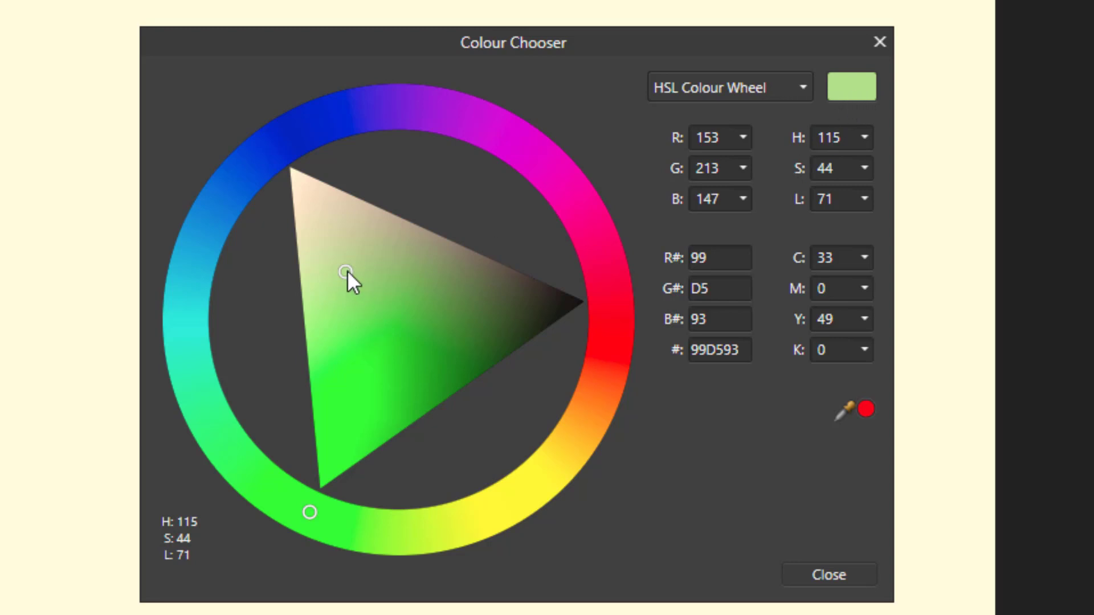
pyautogui.moveTo(347, 273)
pyautogui.mouseDown()
pyautogui.moveTo(473, 280)
pyautogui.moveTo(521, 301)
pyautogui.moveTo(358, 435)
pyautogui.moveTo(354, 347)
pyautogui.moveTo(321, 320)
pyautogui.moveTo(322, 221)
pyautogui.moveTo(356, 330)
pyautogui.moveTo(358, 408)
pyautogui.moveTo(320, 484)
pyautogui.mouseUp()
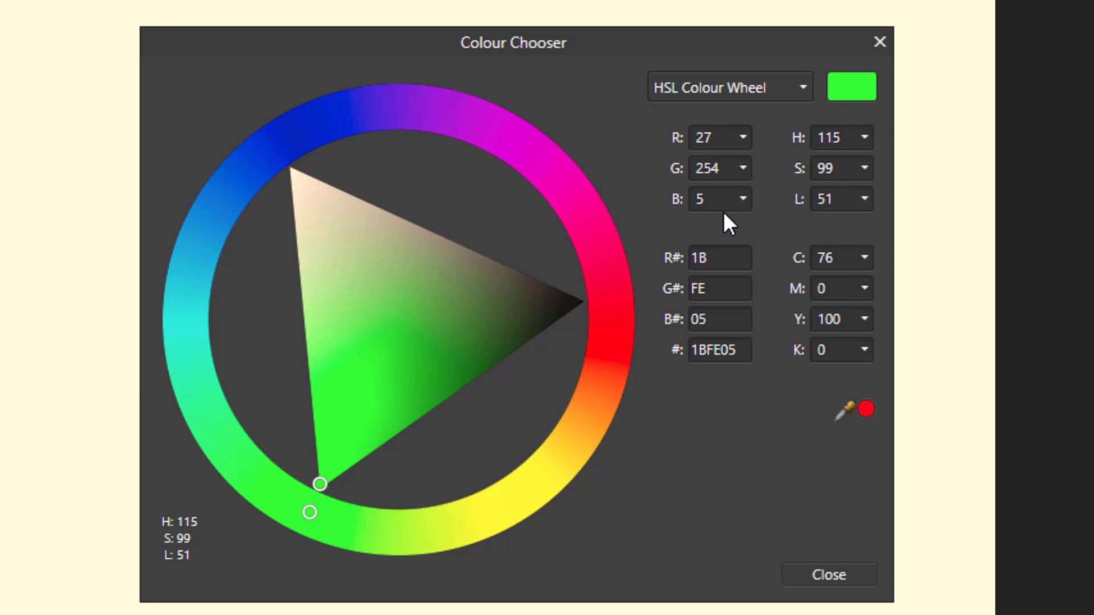
pyautogui.moveTo(320, 484)
pyautogui.mouseDown()
pyautogui.moveTo(367, 414)
pyautogui.moveTo(412, 371)
pyautogui.mouseUp()
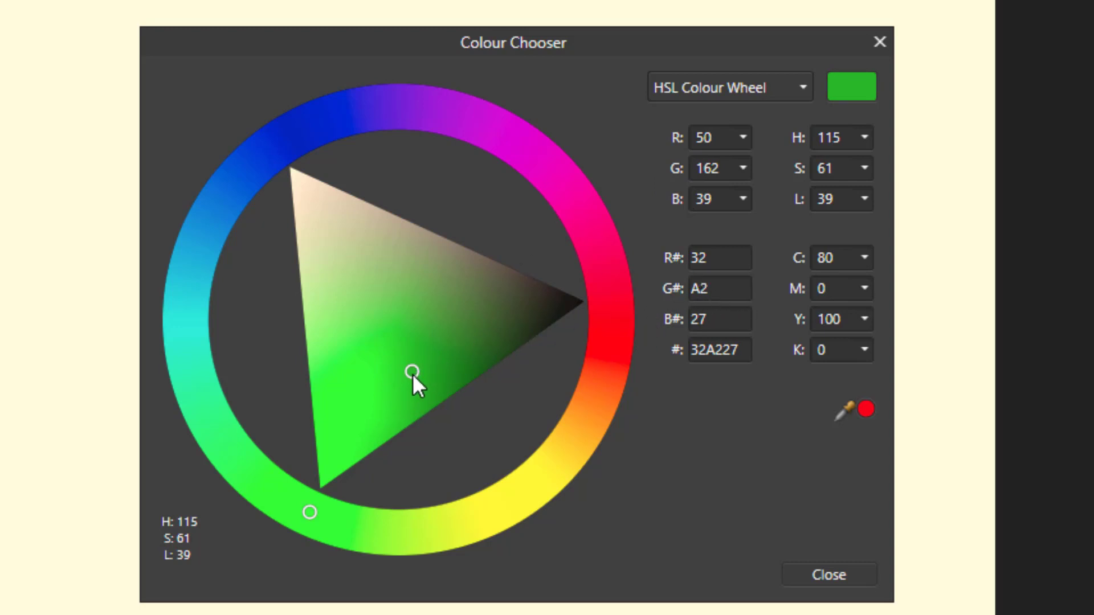
pyautogui.moveTo(414, 372)
pyautogui.mouseDown()
pyautogui.moveTo(500, 324)
pyautogui.moveTo(489, 315)
pyautogui.moveTo(484, 324)
pyautogui.mouseUp()
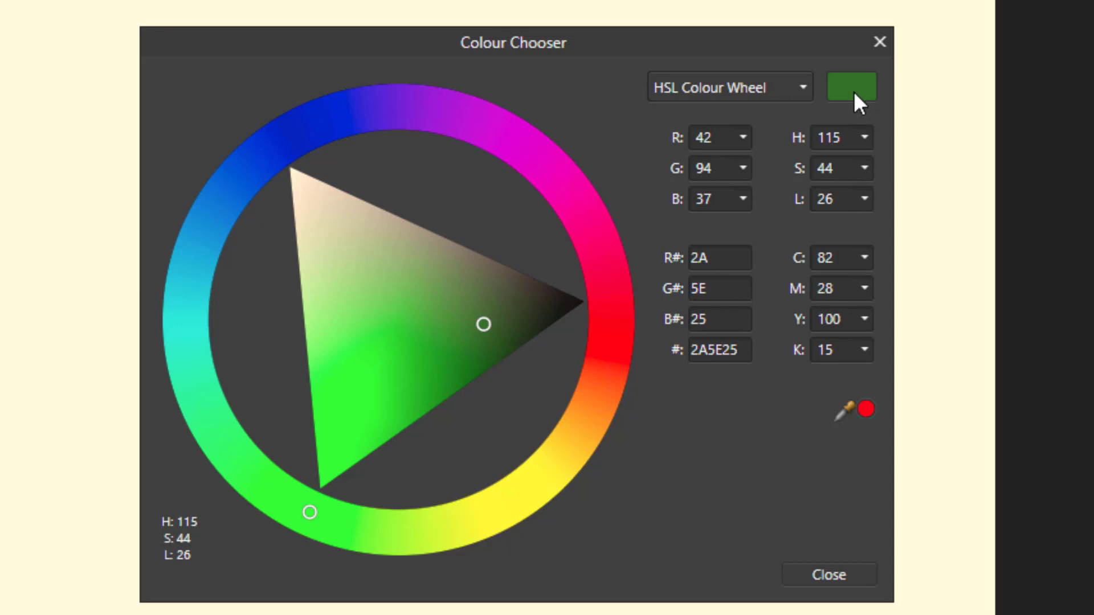
# Change the Colour Chooser to the Hue view and to HSL Sliders, and raise the green's saturation to 48.
pyautogui.click(805, 91)
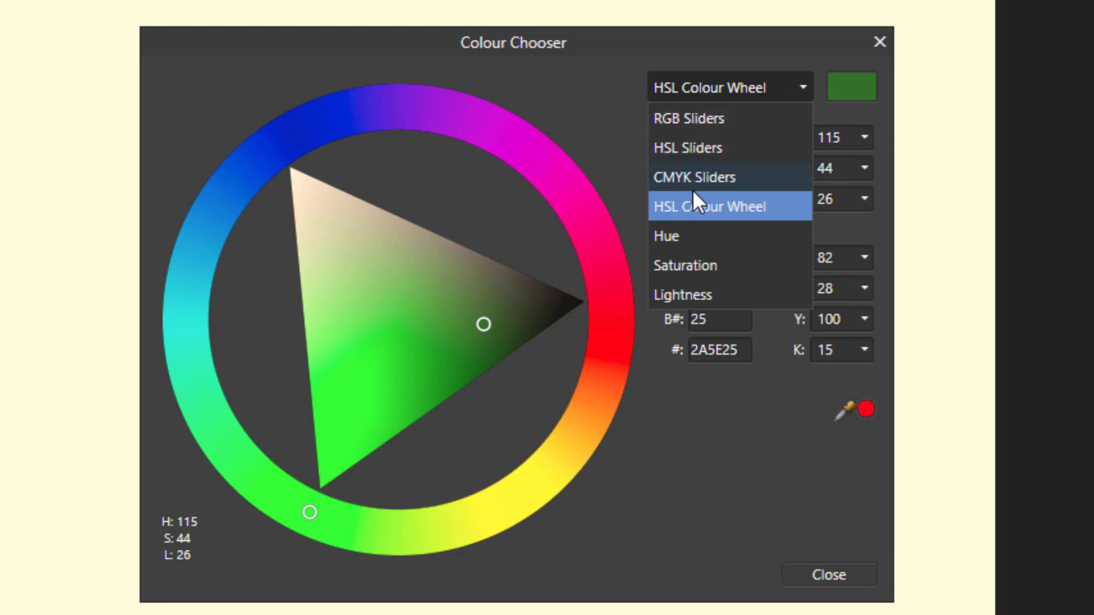
pyautogui.click(675, 234)
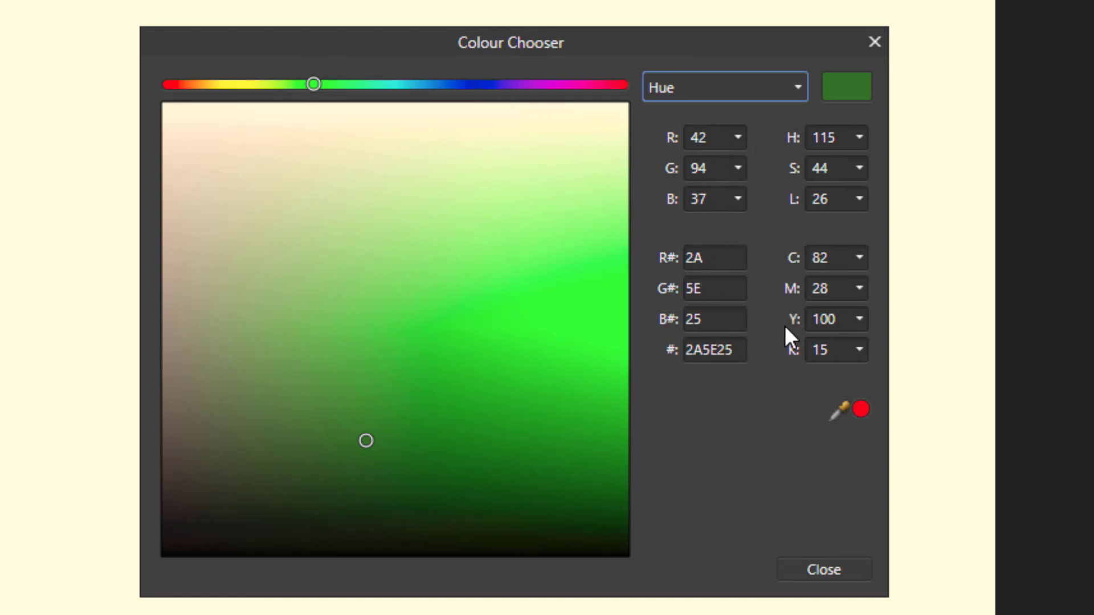
pyautogui.click(796, 90)
pyautogui.click(677, 149)
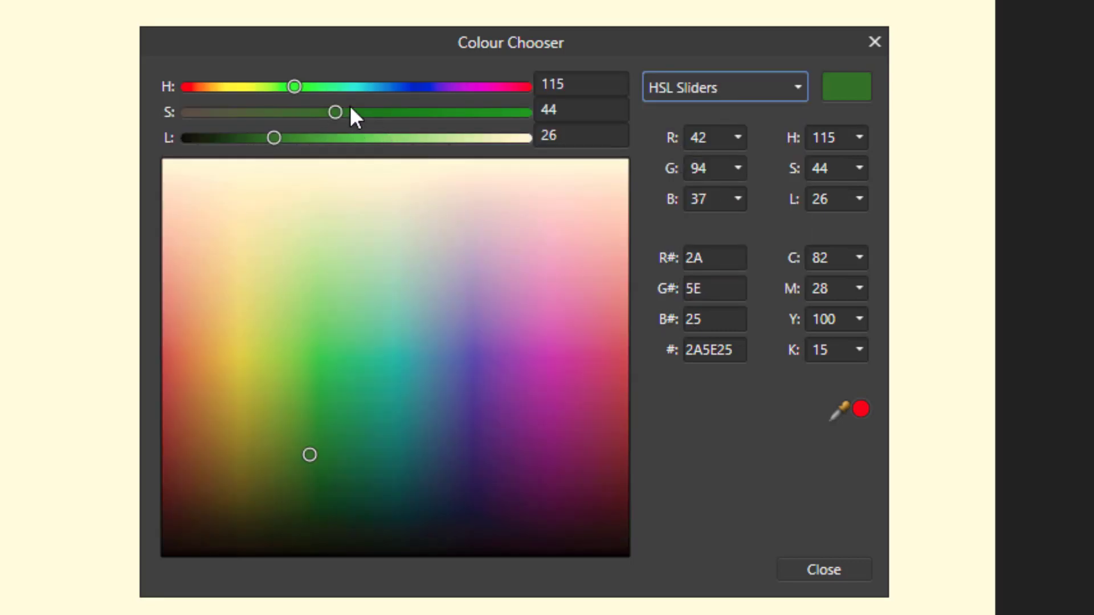
pyautogui.moveTo(340, 107); pyautogui.dragTo(347, 149)
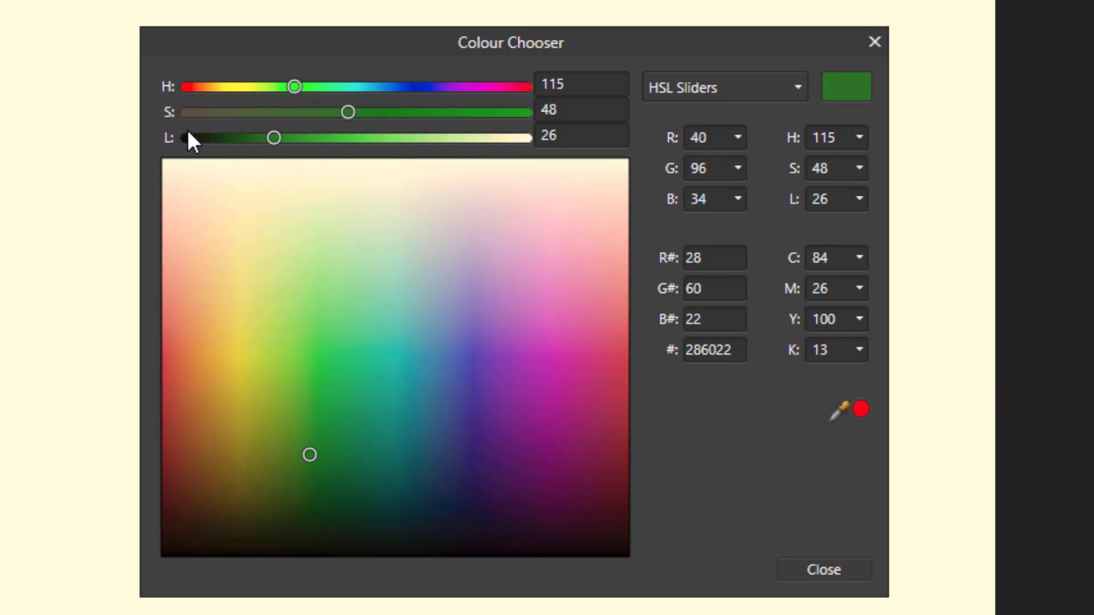
pyautogui.moveTo(262, 141); pyautogui.dragTo(335, 147)
# Display the Colour Chooser as RGB Sliders, pick bright green 45FF29 from the spectrum and close the chooser.
pyautogui.click(797, 91)
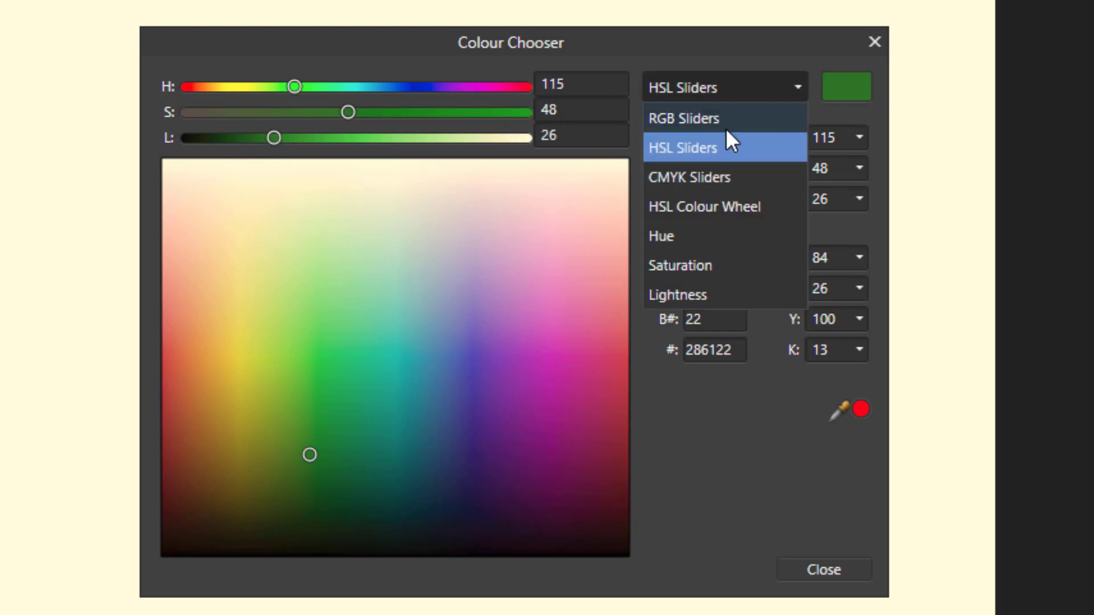
pyautogui.click(698, 118)
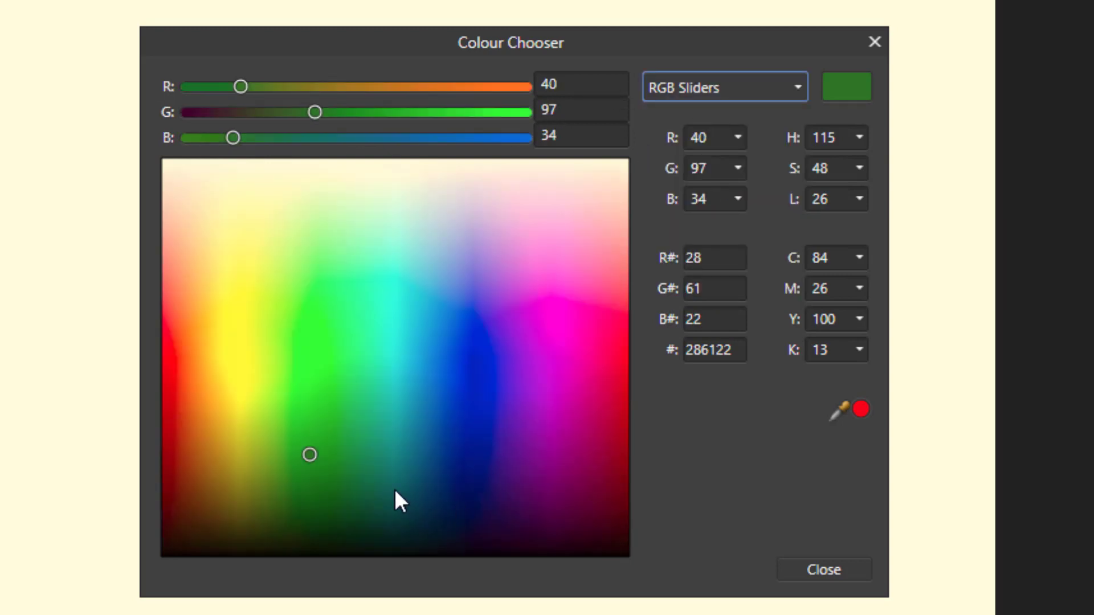
pyautogui.moveTo(317, 456); pyautogui.dragTo(308, 326)
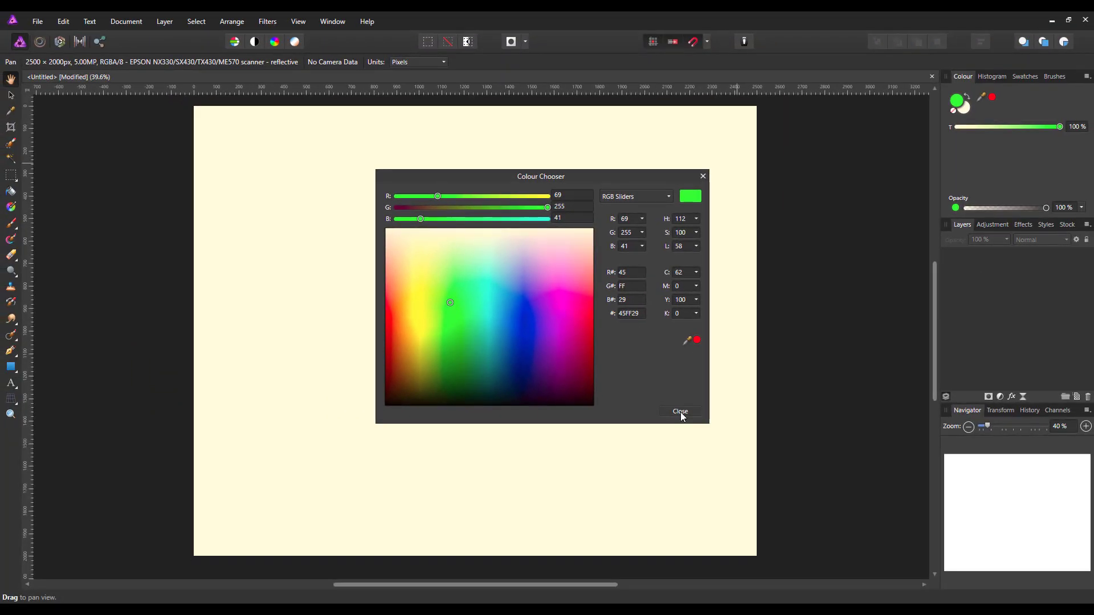
pyautogui.click(832, 576)
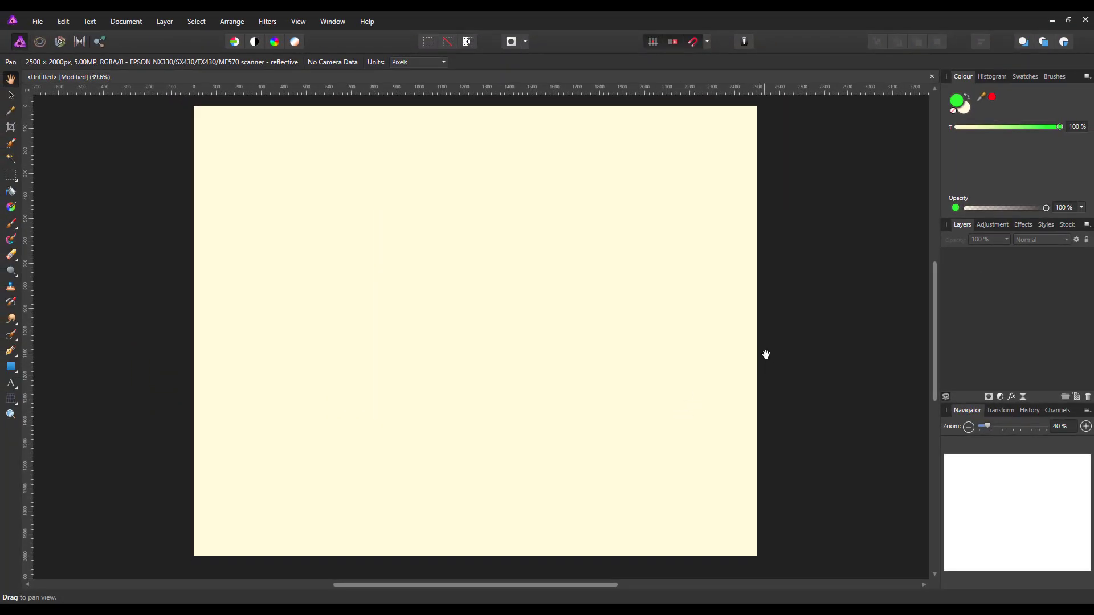
# Reset the foreground and background to the default colours, and view the eyedropper in the Colour Chooser before closing it.
pyautogui.press('d')
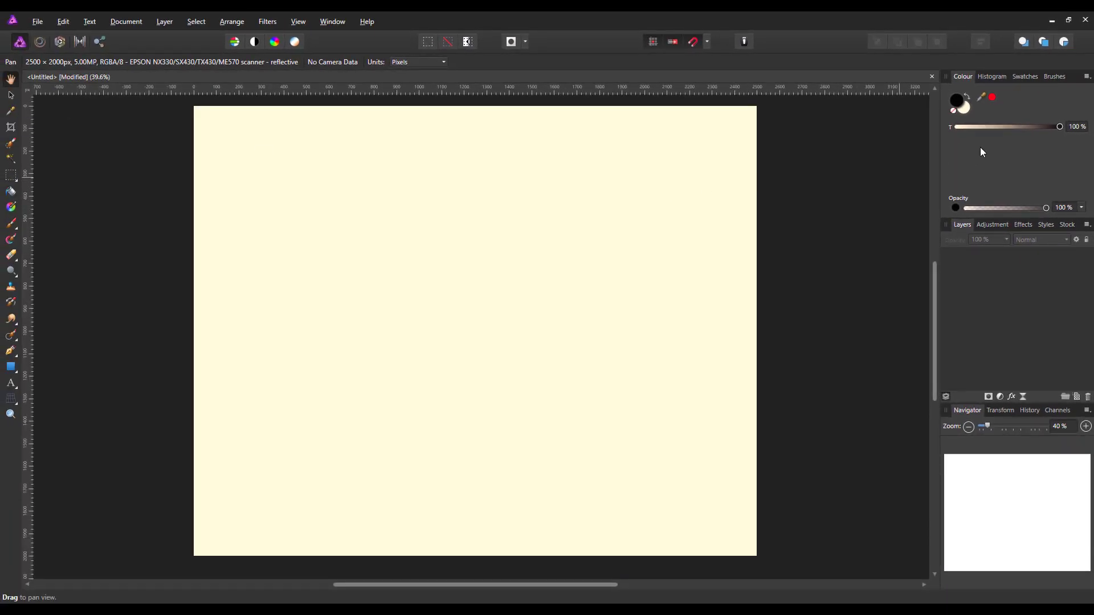
pyautogui.doubleClick(959, 107)
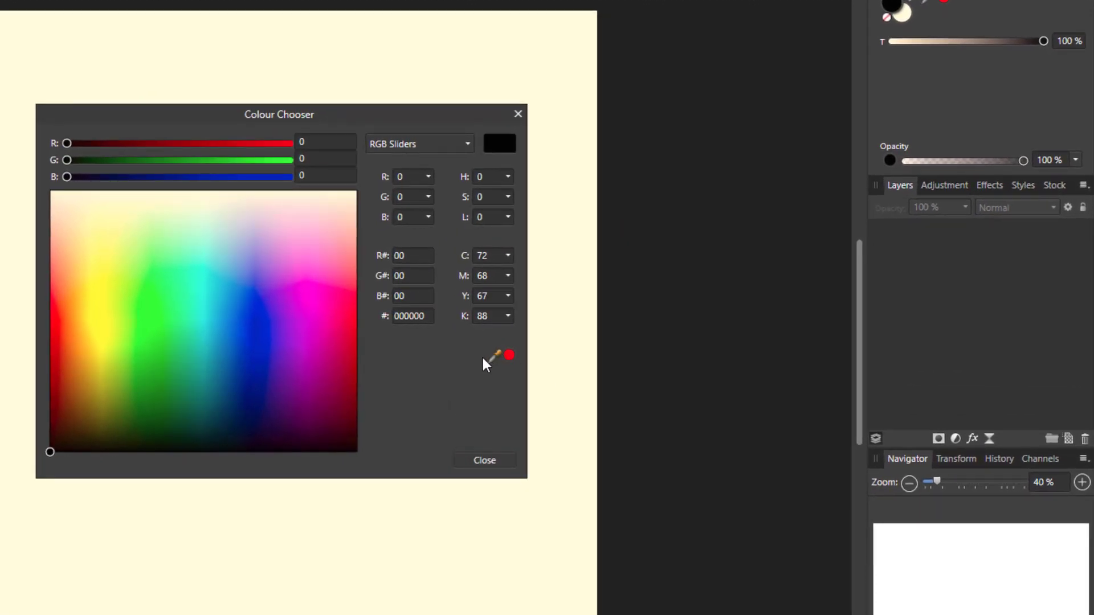
pyautogui.click(518, 114)
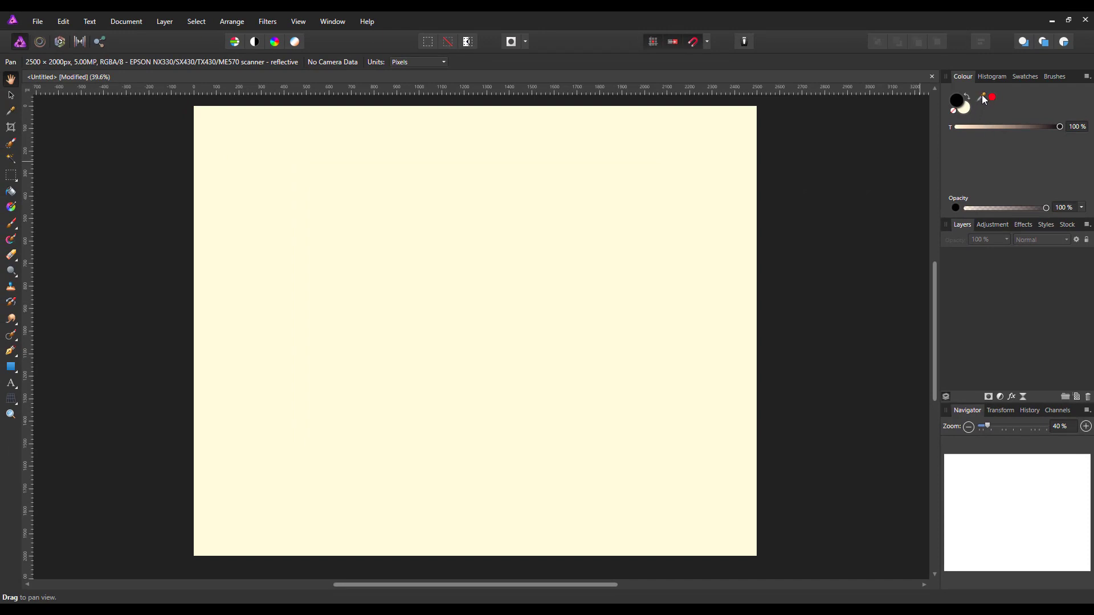
# Sample an orange-red from the screen with the eyedropper, apply it as the foreground colour, and restore the default colours.
pyautogui.moveTo(982, 95); pyautogui.dragTo(462, 604)
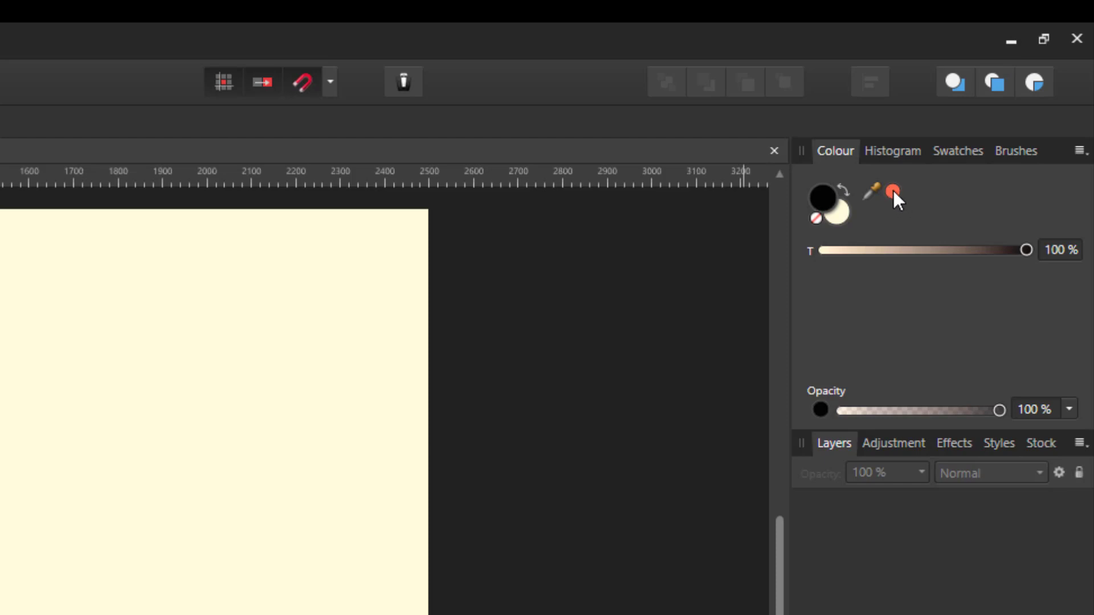
pyautogui.click(894, 192)
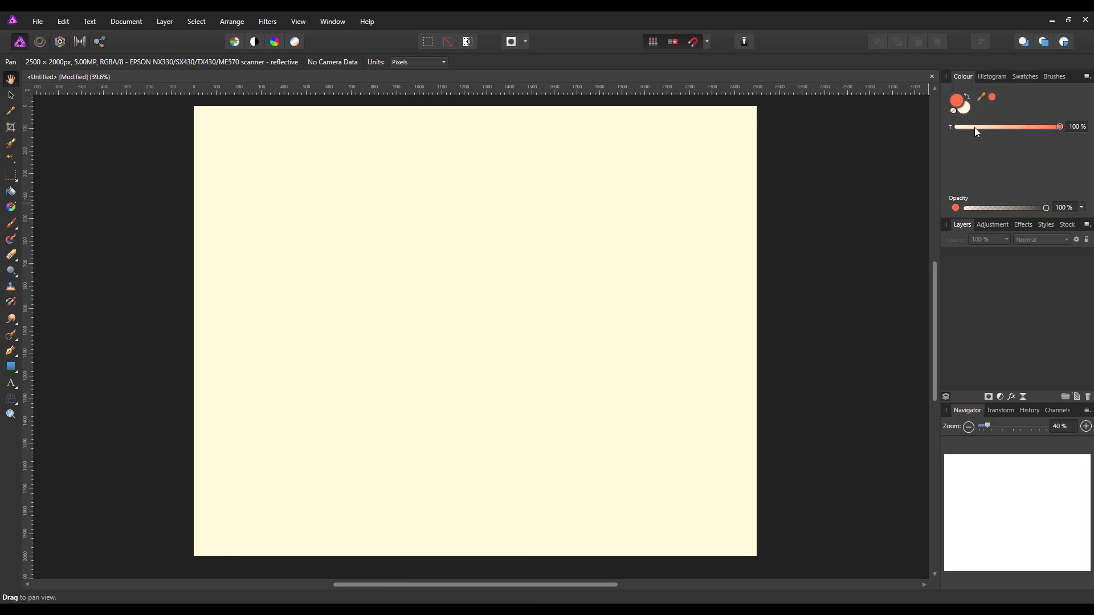
pyautogui.press('d')
pyautogui.press('alt')
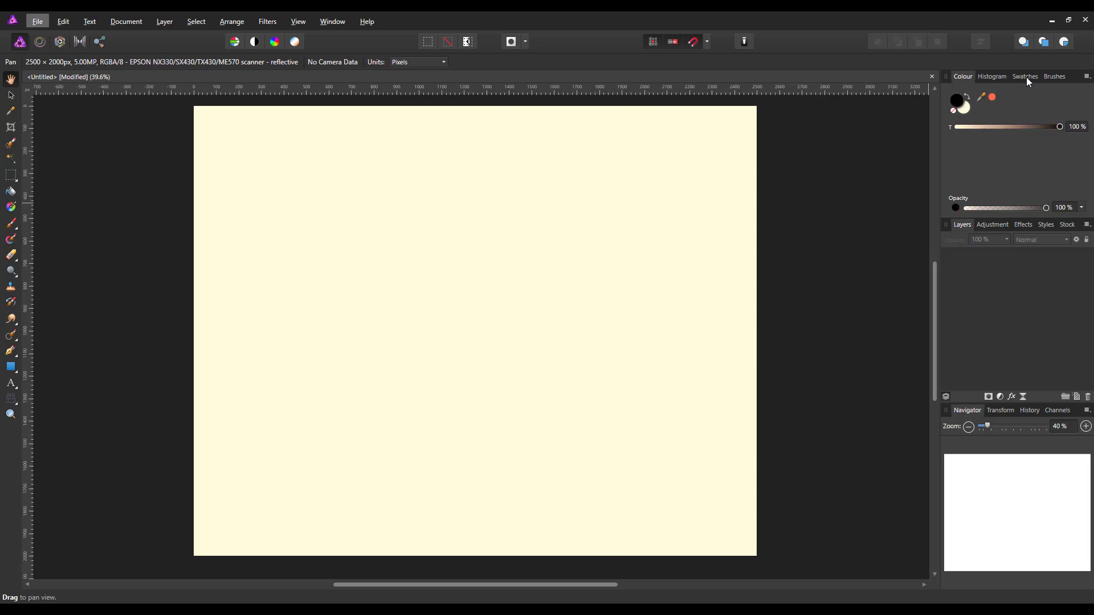
# View the Guide UI - Gradients swatches and return to the colour slider.
pyautogui.click(1027, 76)
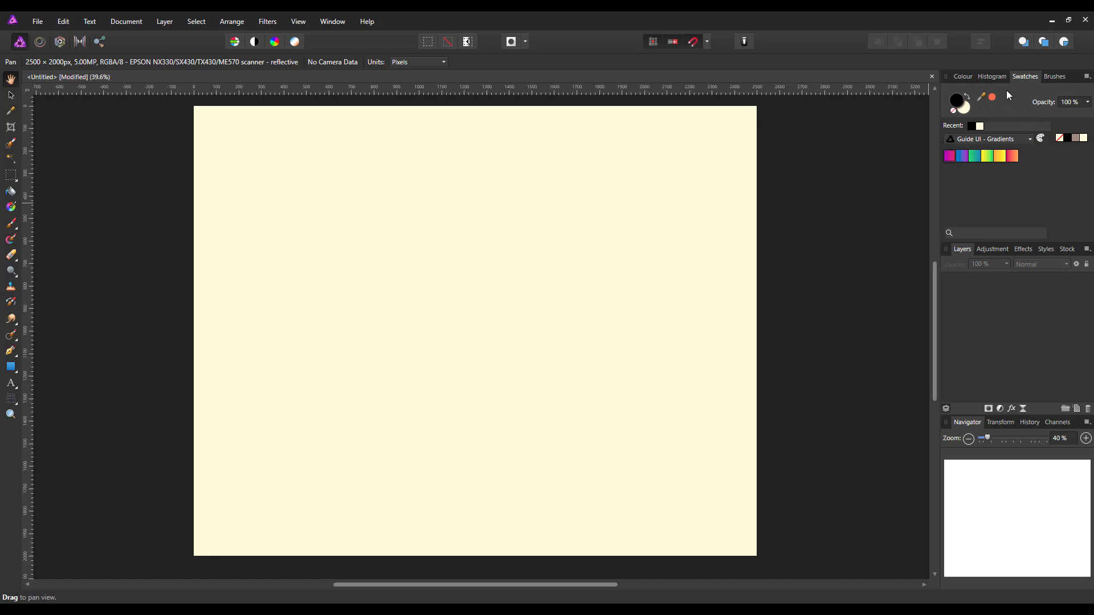
pyautogui.click(963, 77)
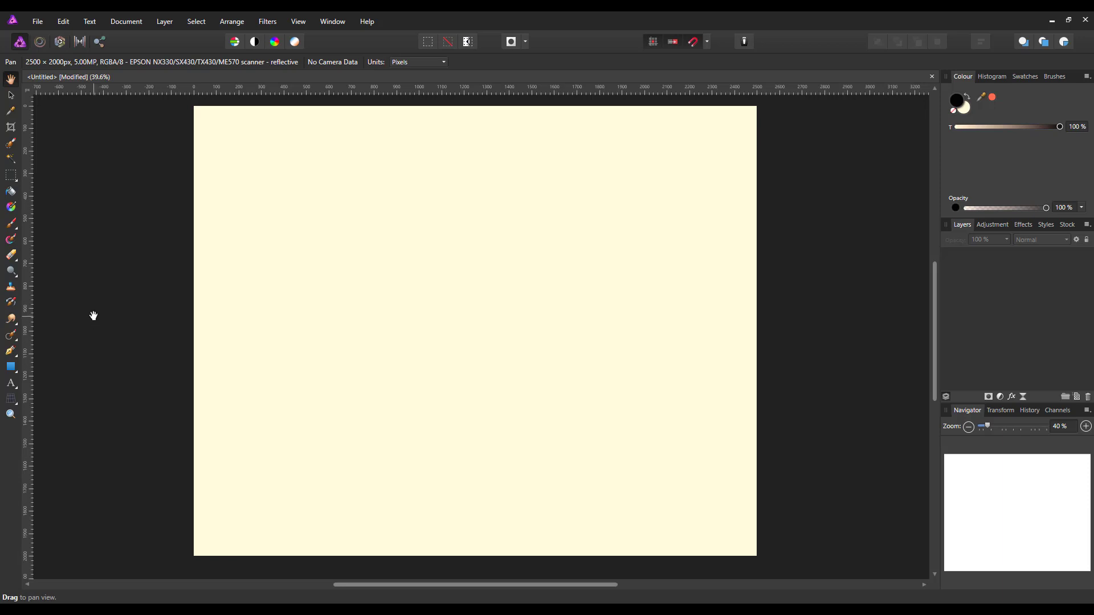
# Draw a rectangle about 780 px wide and 970 px tall in the upper-left part of the canvas.
pyautogui.click(12, 370)
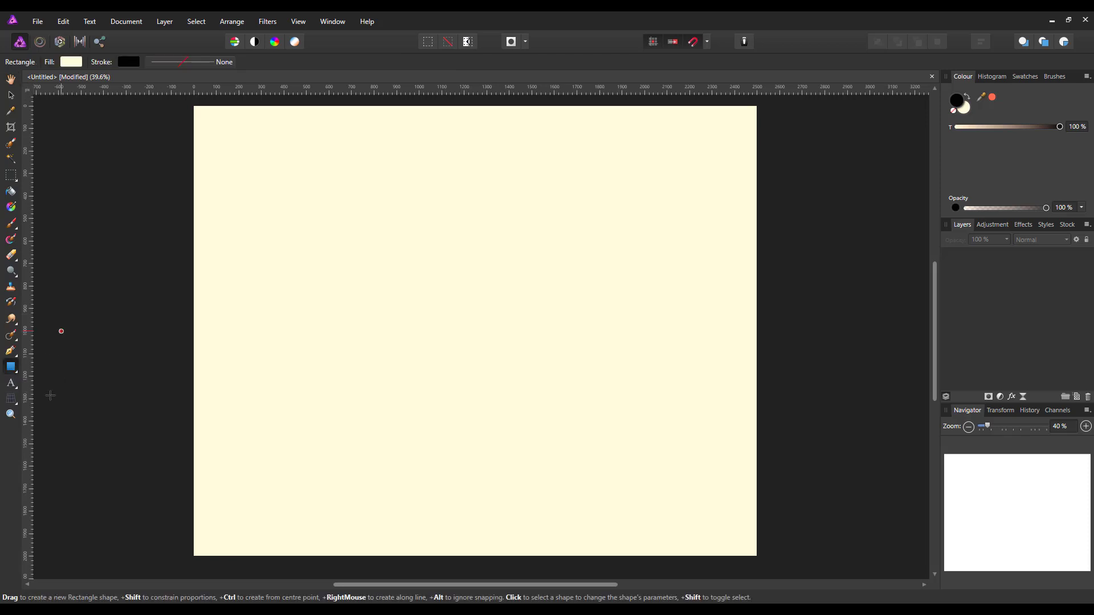
pyautogui.click(16, 371)
pyautogui.moveTo(241, 175); pyautogui.dragTo(417, 393)
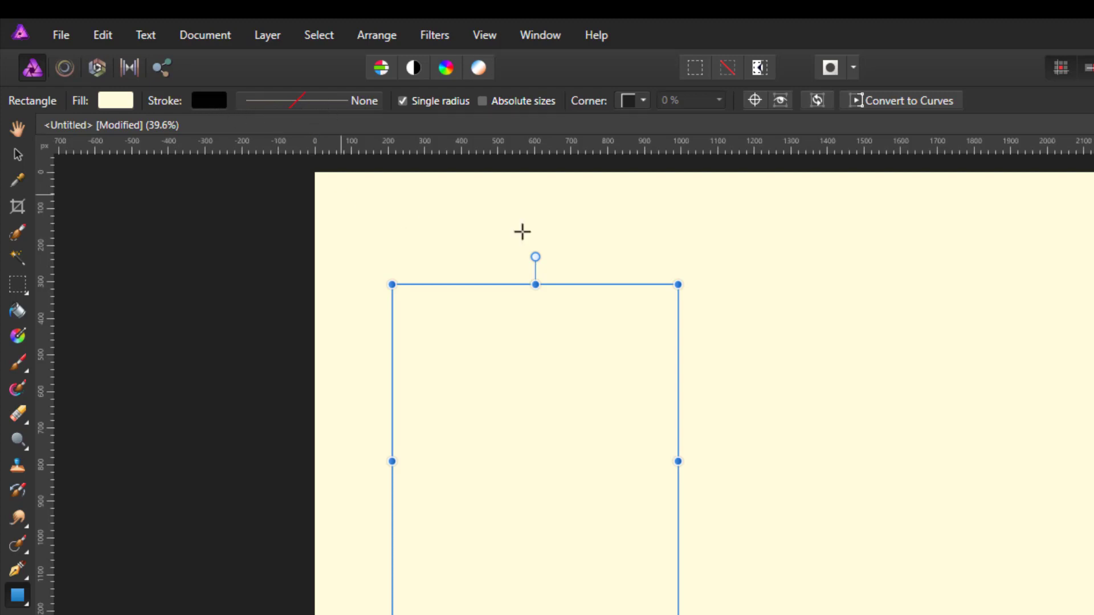
# Select the rectangle with the Move tool and give it a solid black stroke 5.2 pt wide.
pyautogui.click(17, 132)
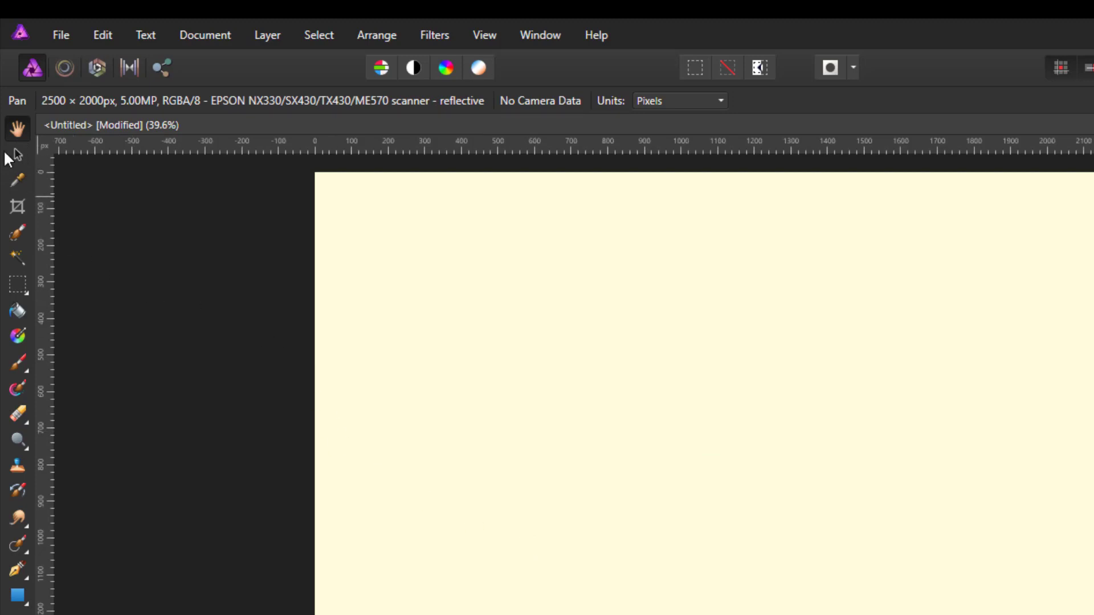
pyautogui.click(13, 154)
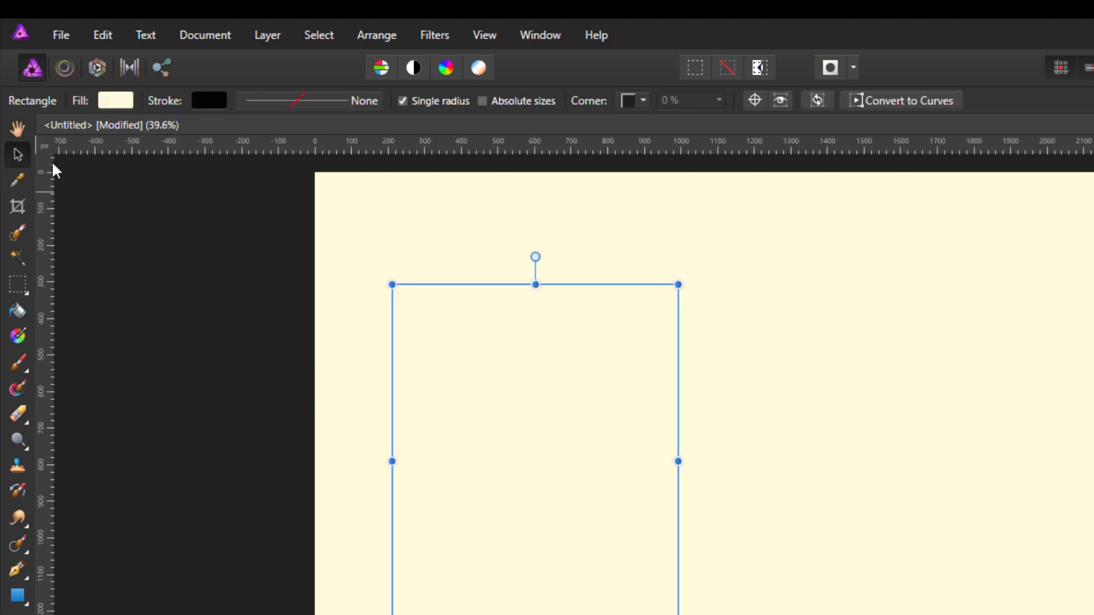
pyautogui.click(306, 97)
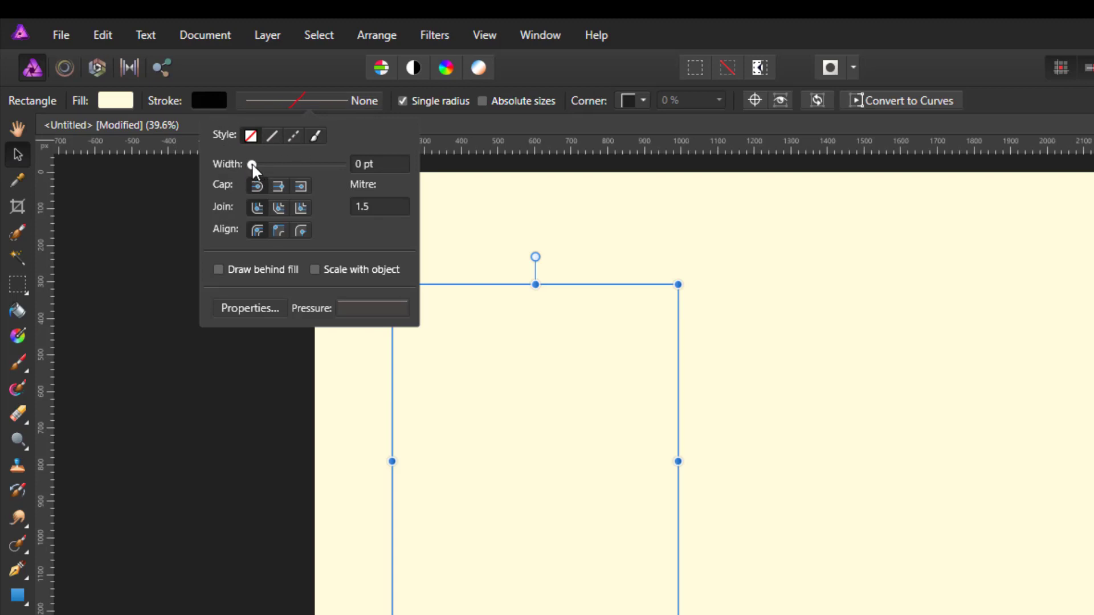
pyautogui.moveTo(252, 164)
pyautogui.mouseDown()
pyautogui.moveTo(343, 170)
pyautogui.moveTo(266, 172)
pyautogui.moveTo(277, 176)
pyautogui.mouseUp()
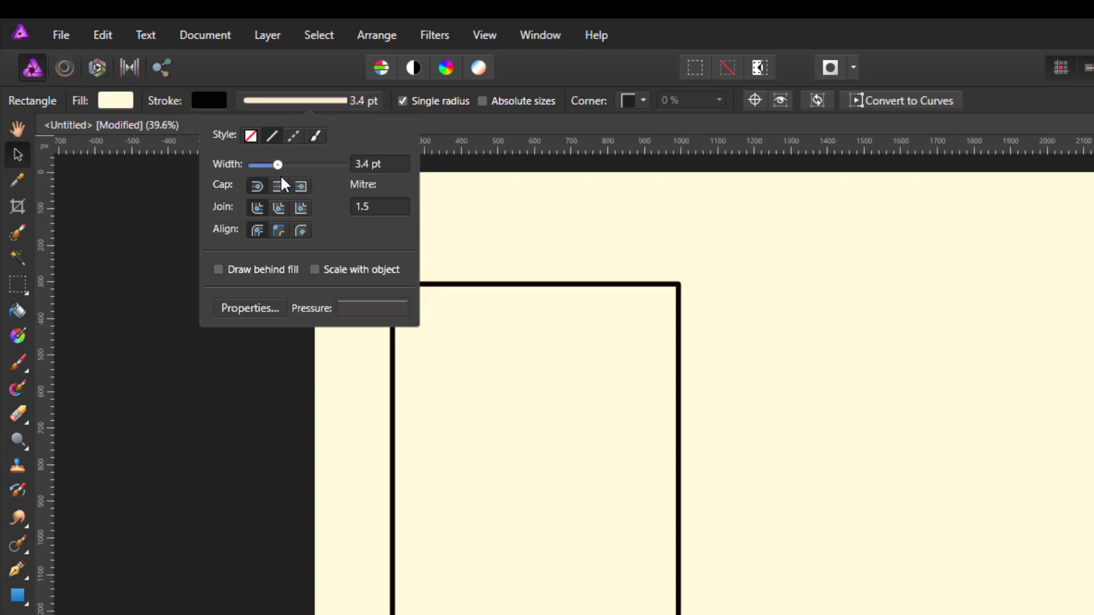
pyautogui.click(280, 174)
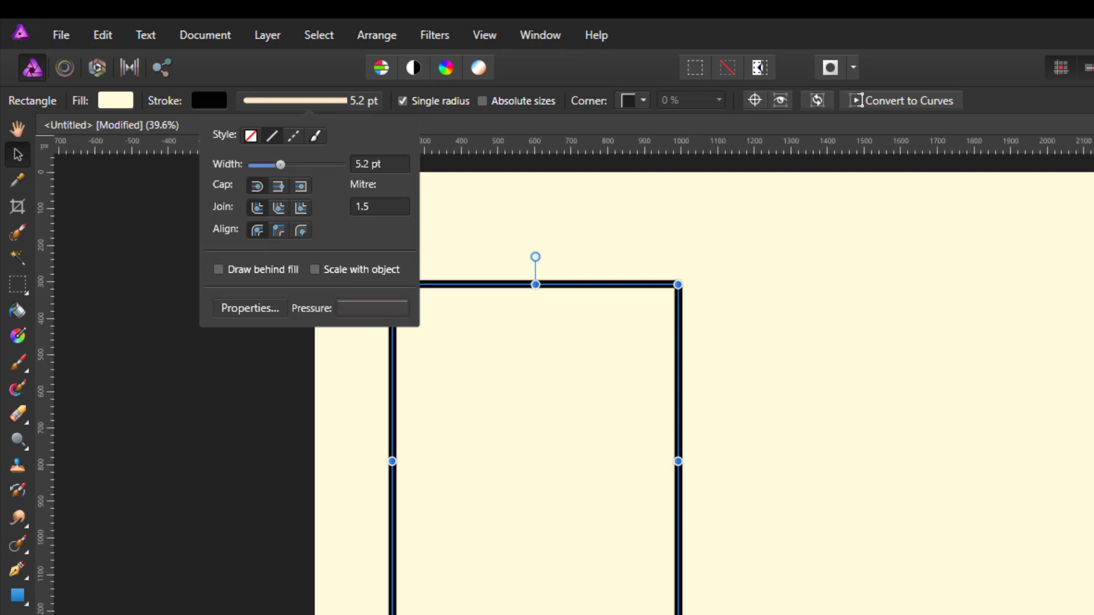
# Try aligning the rectangle's stroke to the inside and outside of its edge, and return it to centre alignment.
pyautogui.click(275, 236)
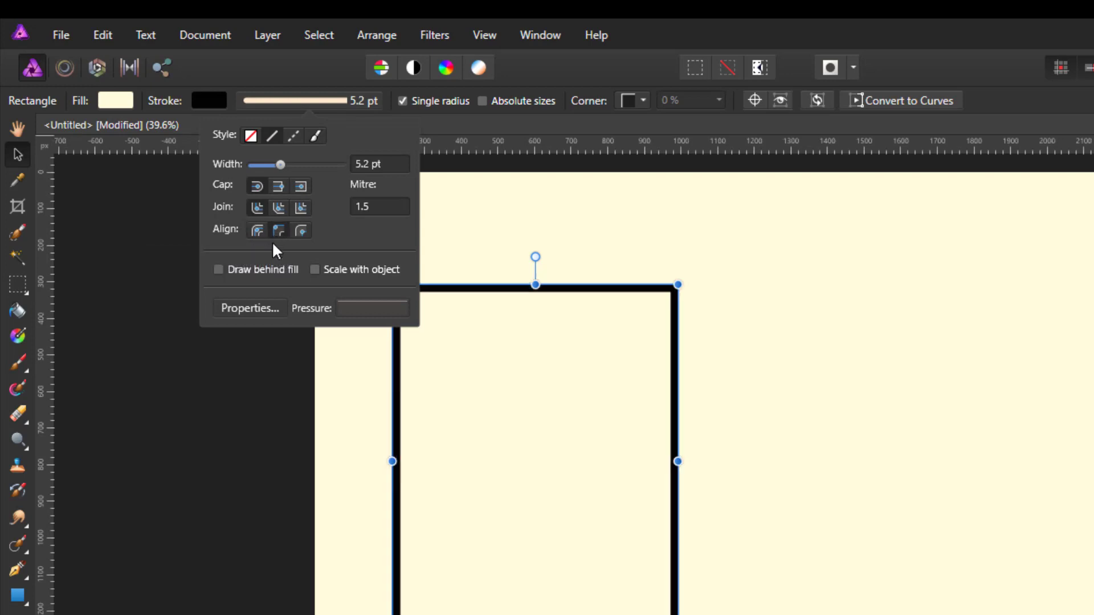
pyautogui.click(303, 229)
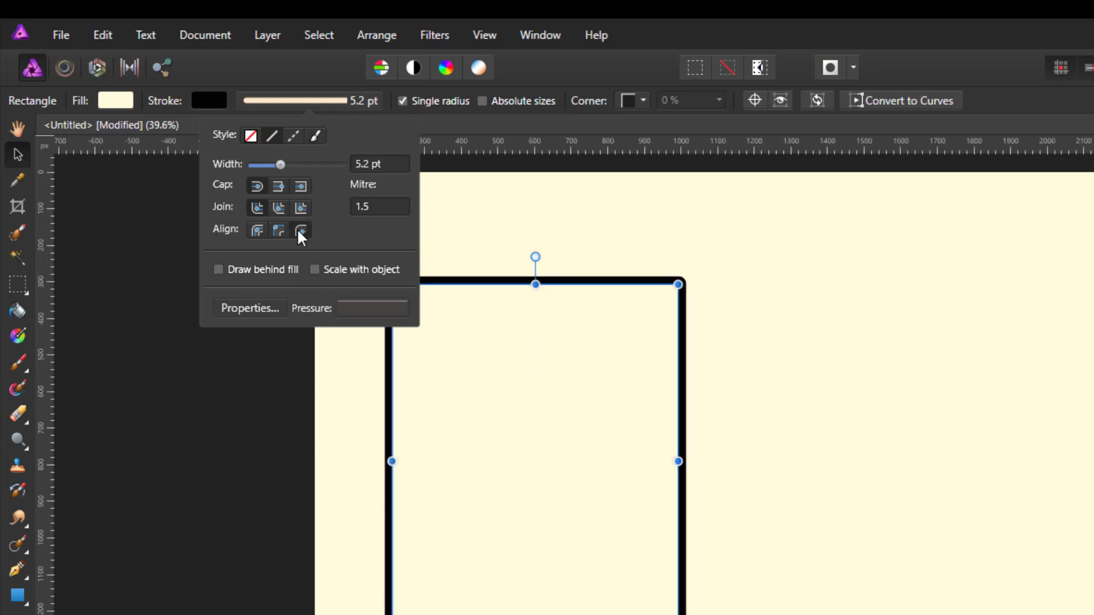
pyautogui.click(257, 228)
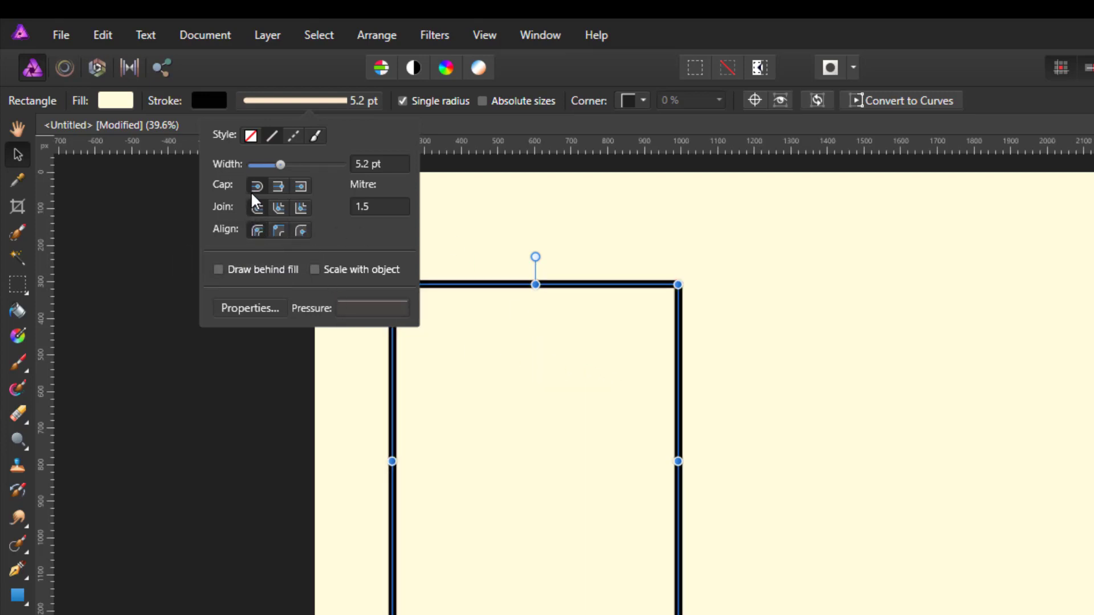
# Switch the rectangle's stroke to the dashed line style, keeping its width at 5.2 pt.
pyautogui.click(300, 186)
pyautogui.click(293, 136)
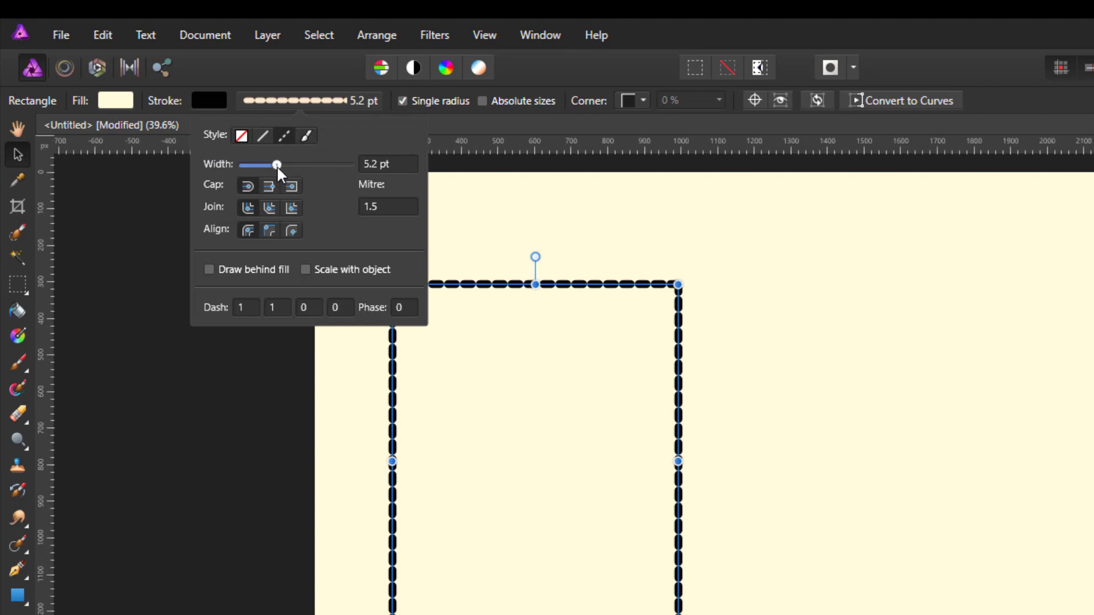
pyautogui.moveTo(278, 166)
pyautogui.mouseDown()
pyautogui.moveTo(316, 170)
pyautogui.moveTo(277, 171)
pyautogui.mouseUp()
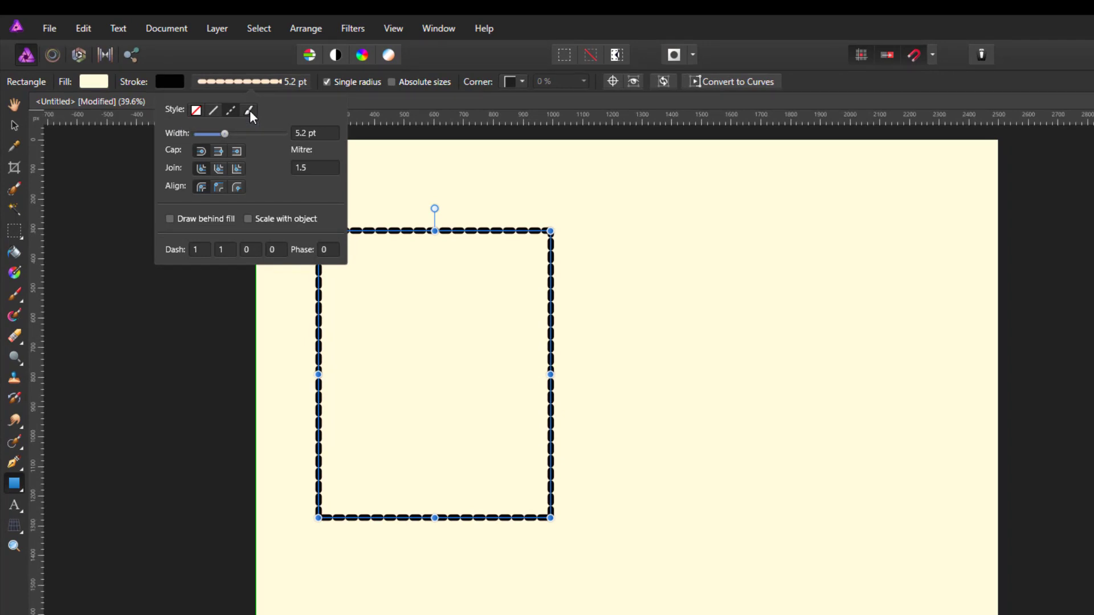
# Set the rectangle's stroke to the textured brush style and try the first three brushes of the Texture category.
pyautogui.click(250, 110)
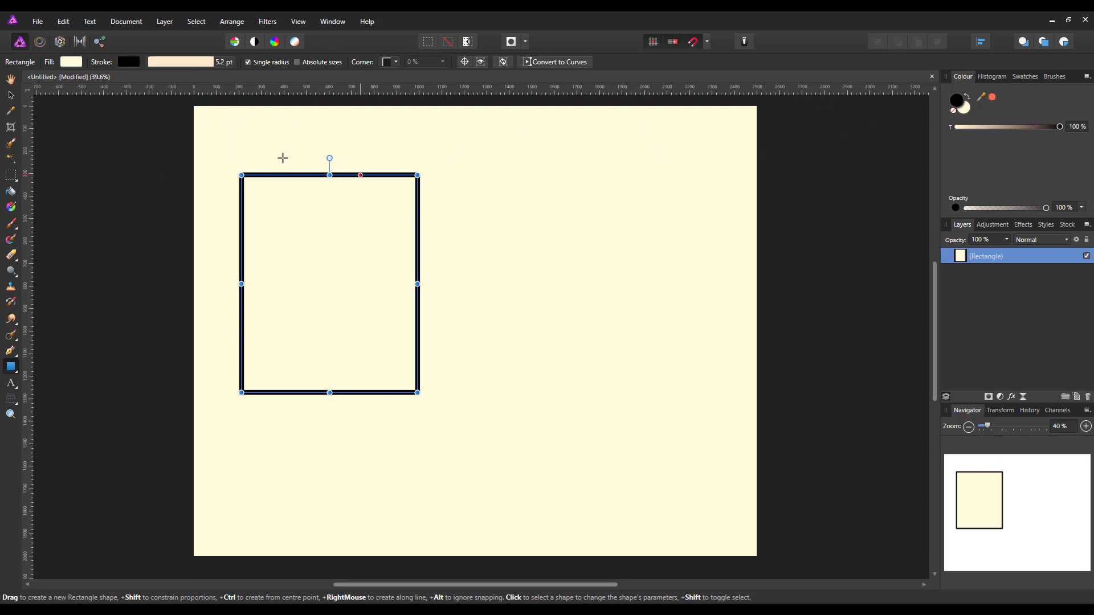
pyautogui.click(1055, 77)
pyautogui.click(1004, 131)
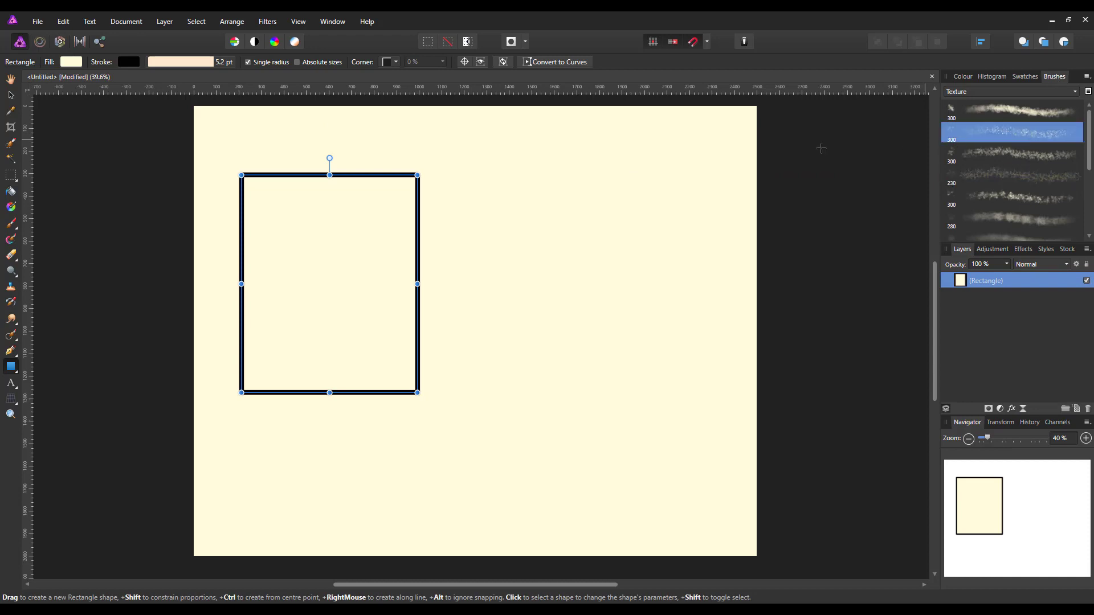
pyautogui.click(995, 113)
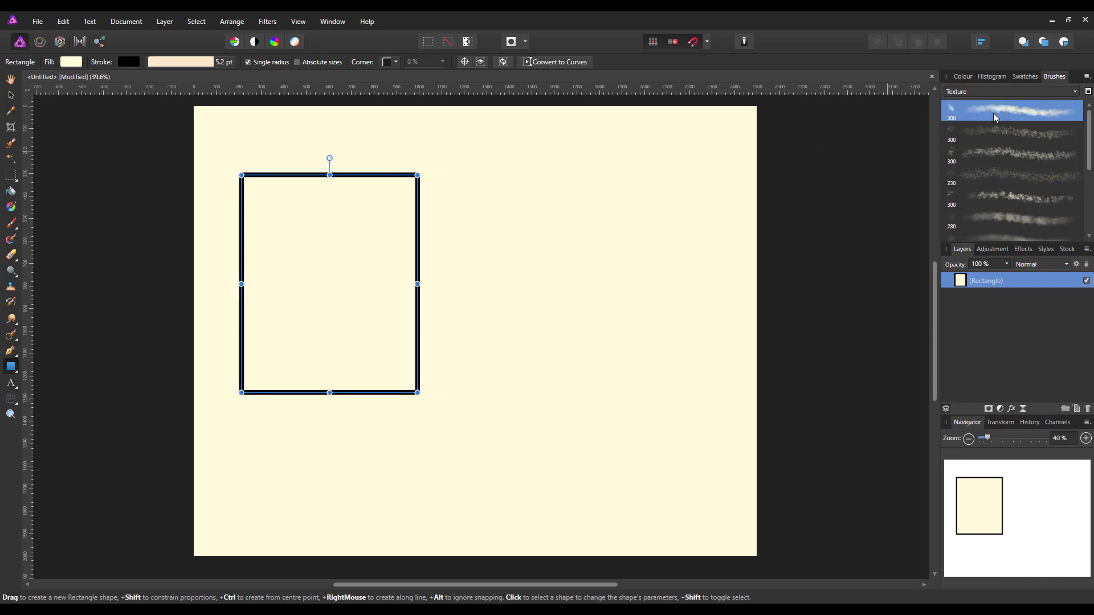
pyautogui.click(1002, 153)
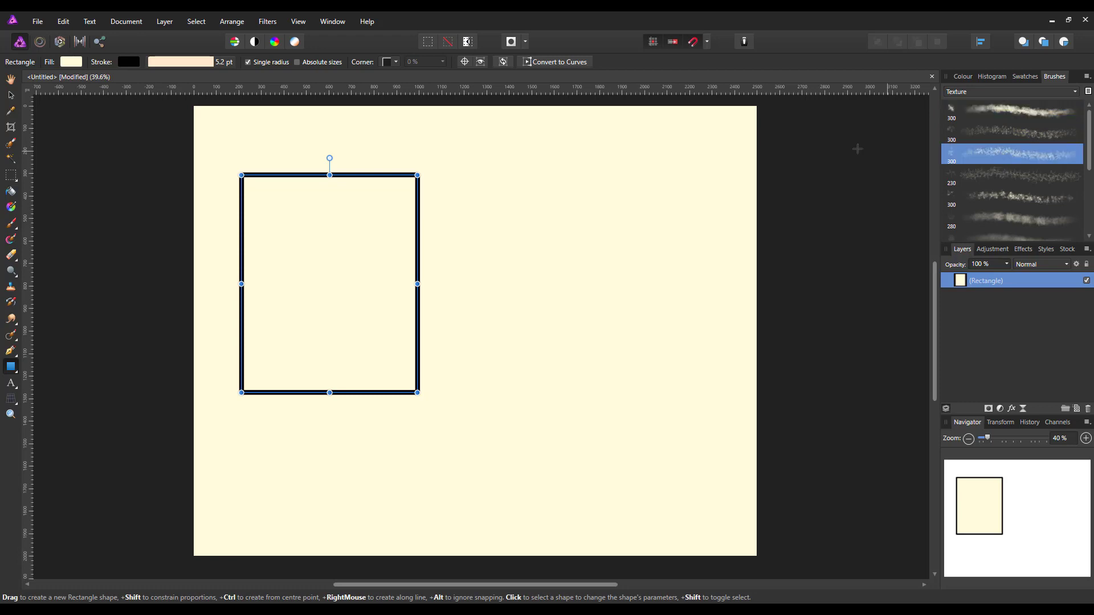
# Return the rectangle's stroke to the solid line style.
pyautogui.click(184, 63)
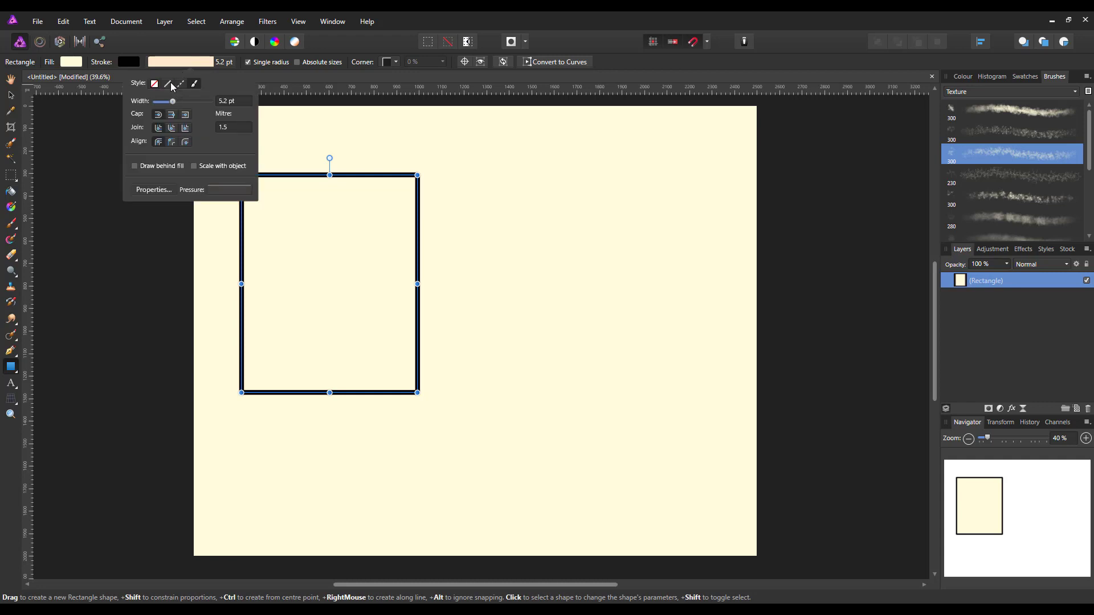
pyautogui.click(170, 86)
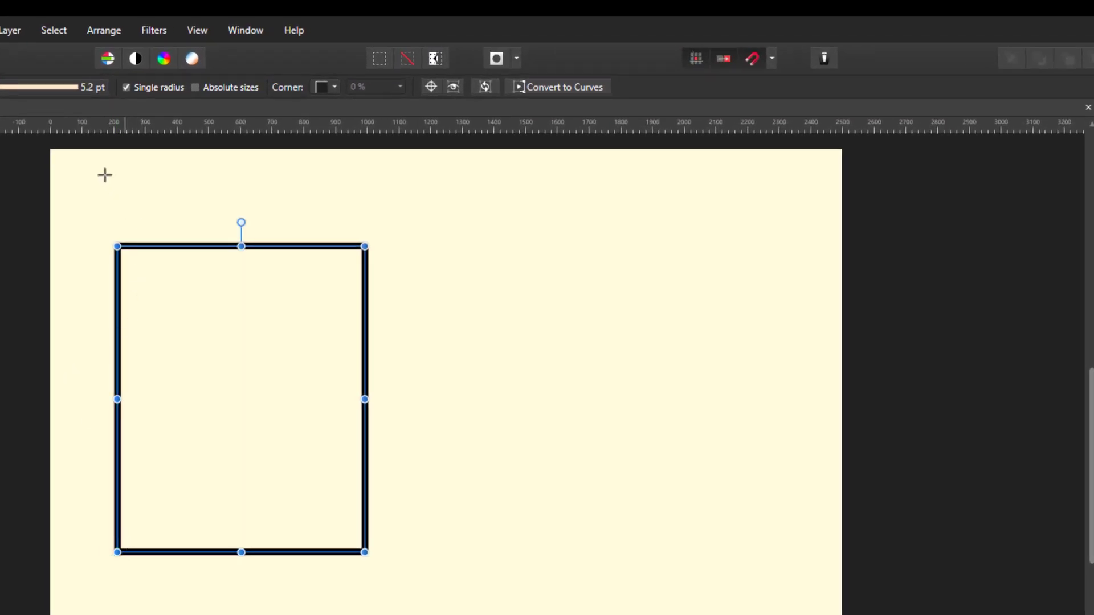
pyautogui.click(37, 84)
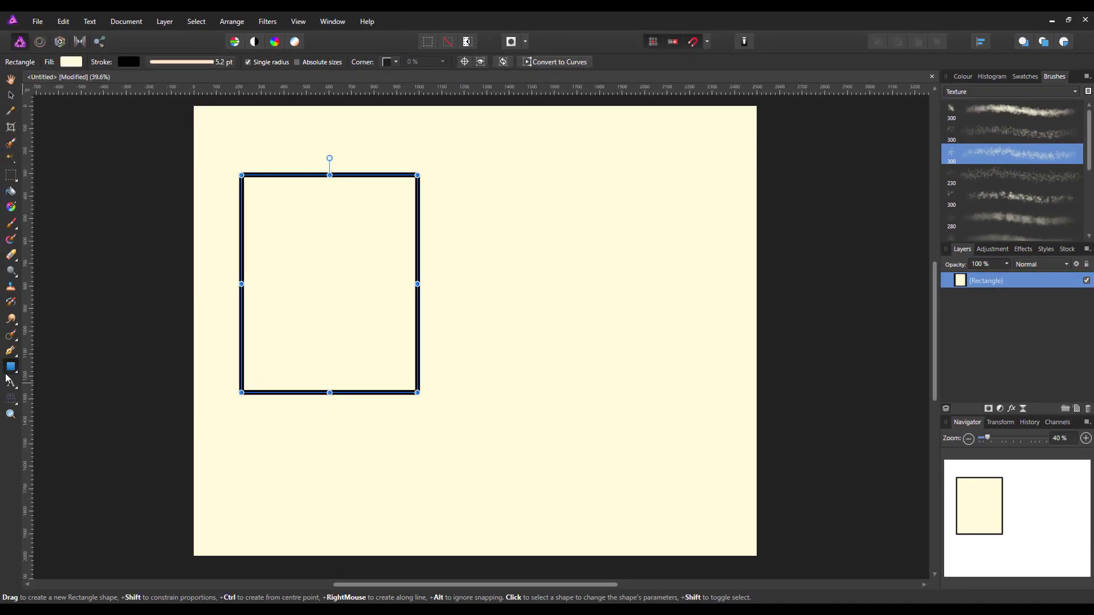
pyautogui.click(16, 375)
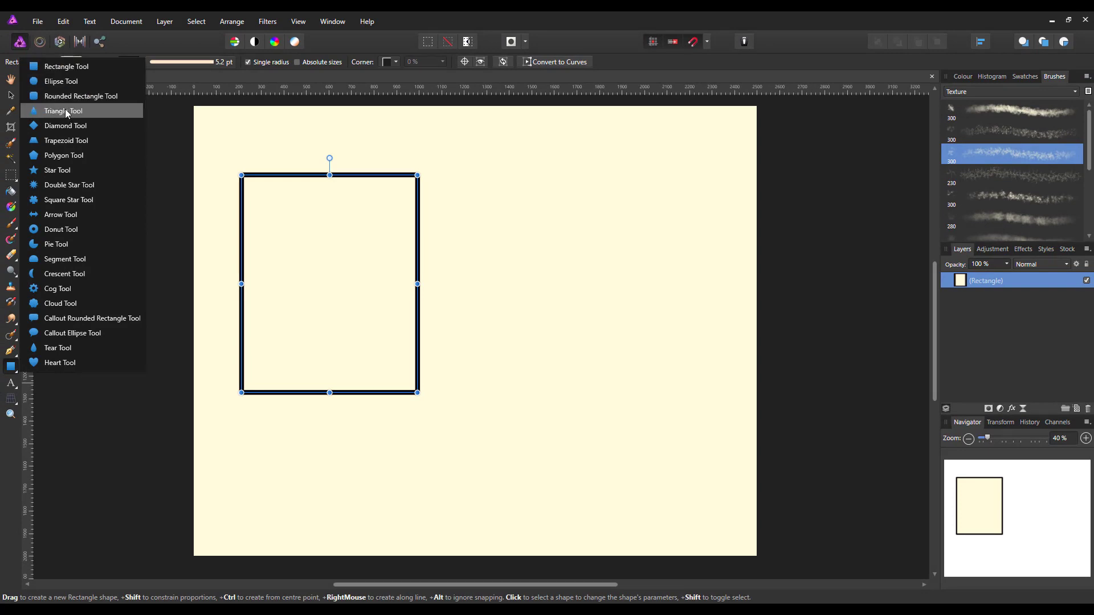
pyautogui.click(170, 76)
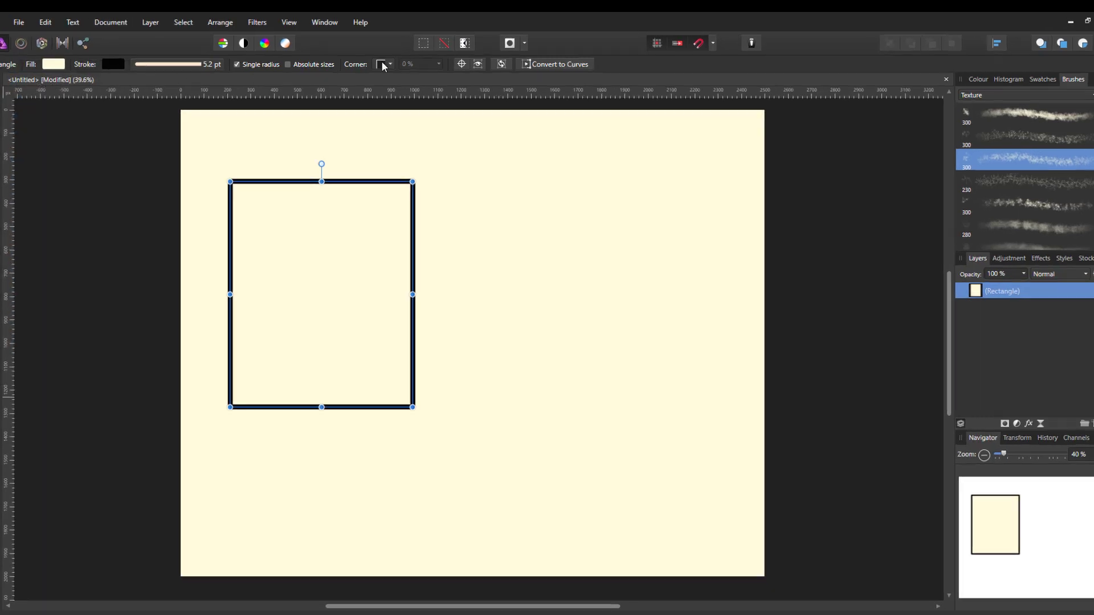
# Give the rectangle rounded corners with a radius of 7 %.
pyautogui.click(395, 62)
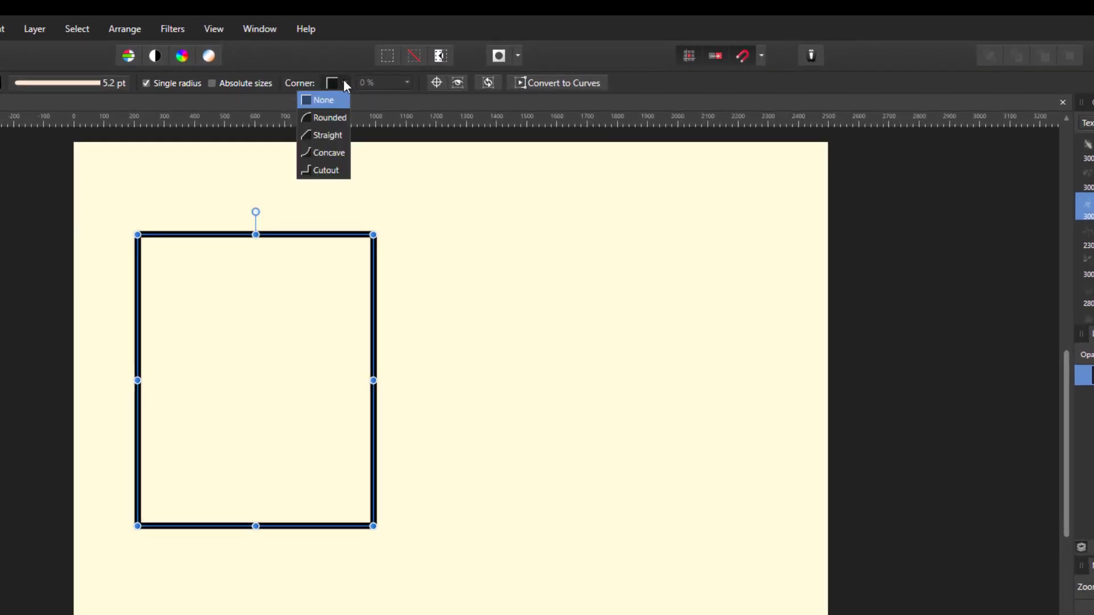
pyautogui.click(331, 118)
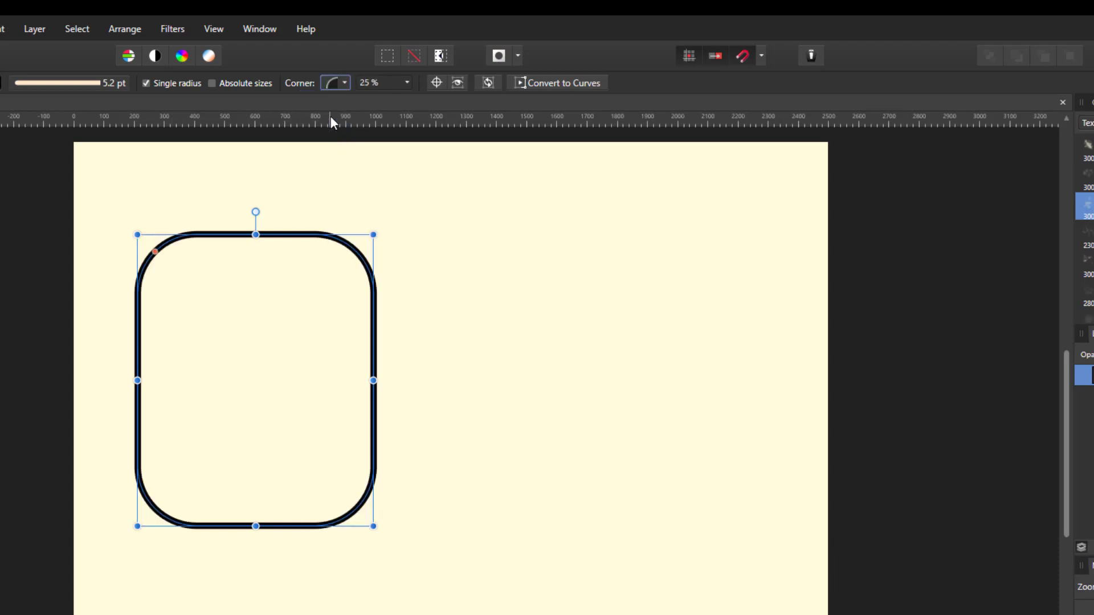
pyautogui.click(409, 83)
pyautogui.moveTo(409, 98); pyautogui.dragTo(371, 98)
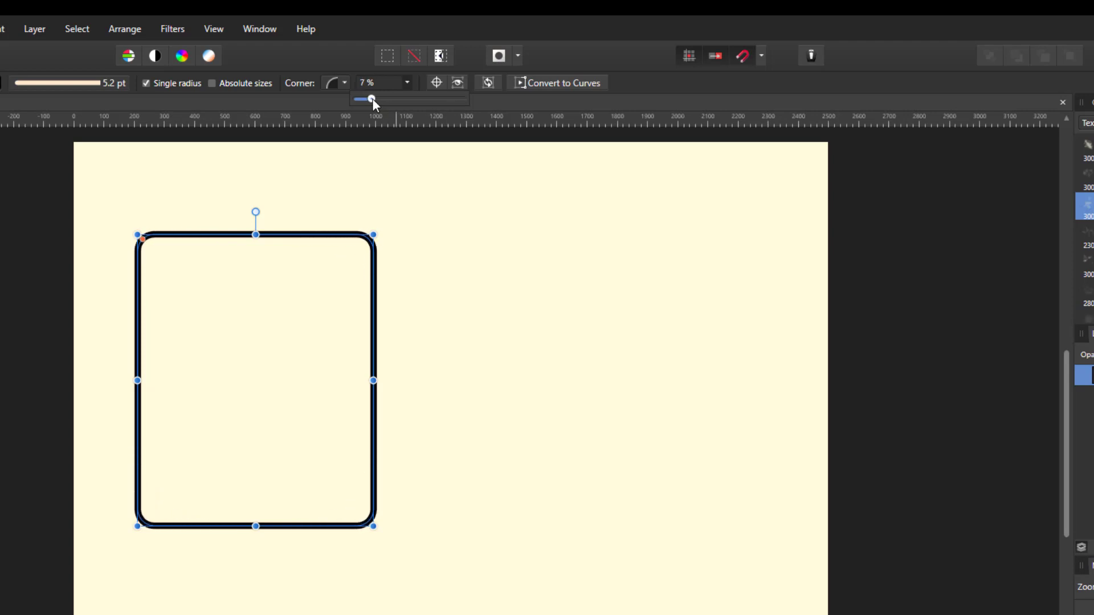
# Try the Straight, Concave and Cutout corner styles on the rectangle and set its corners back to None.
pyautogui.click(346, 83)
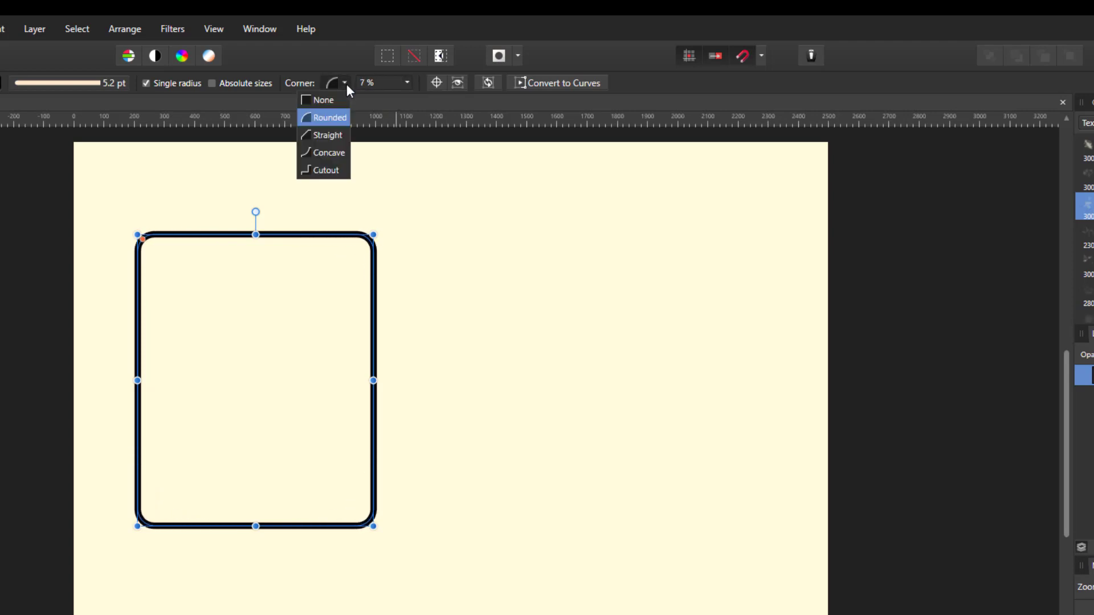
pyautogui.click(329, 135)
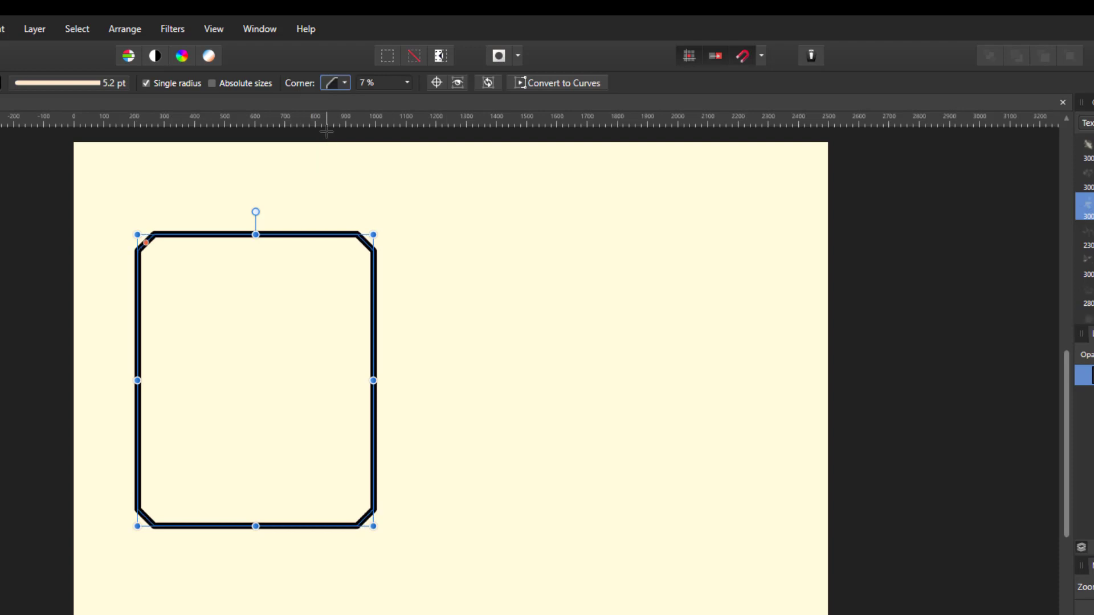
pyautogui.click(344, 83)
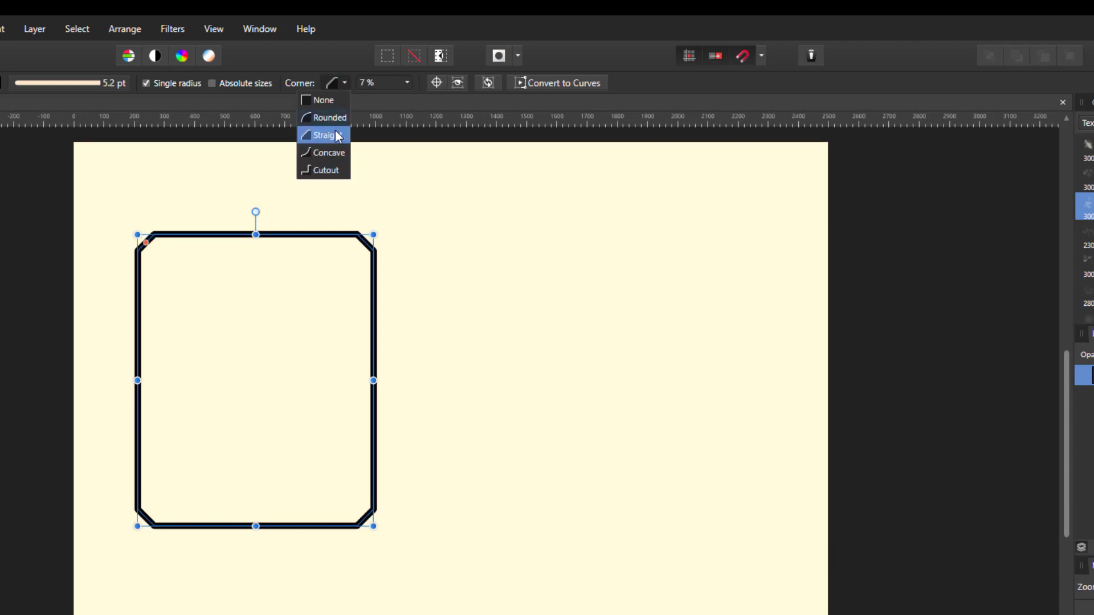
pyautogui.click(330, 152)
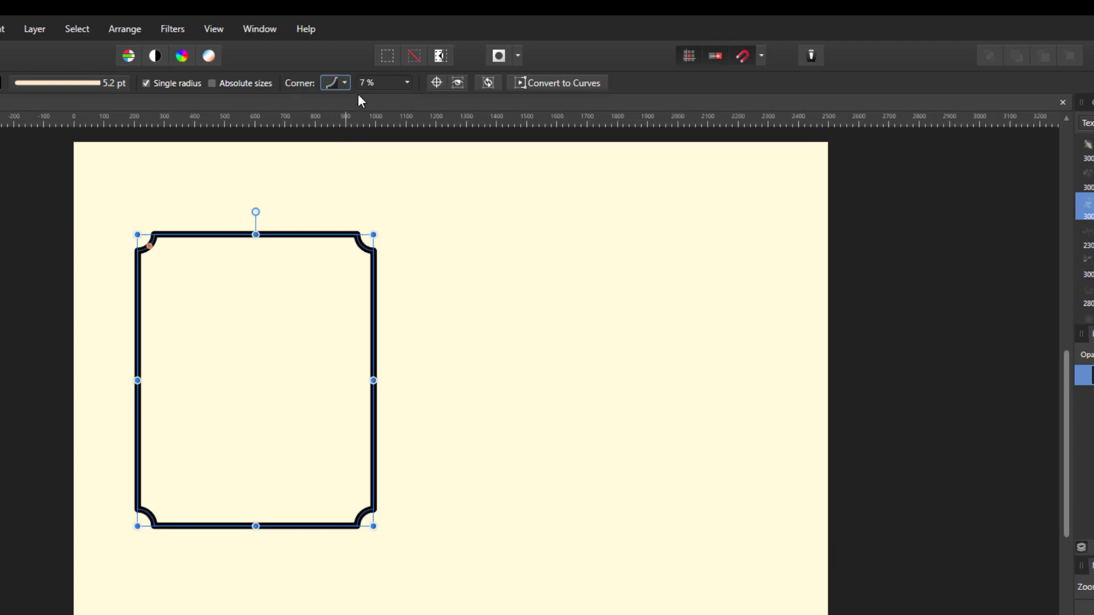
pyautogui.click(345, 83)
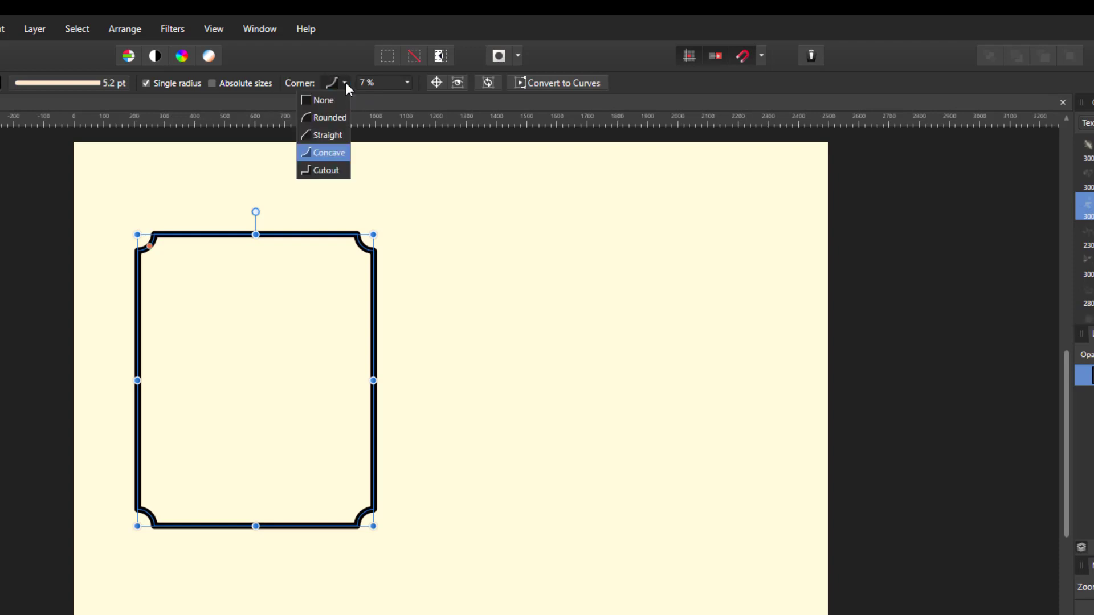
pyautogui.click(323, 171)
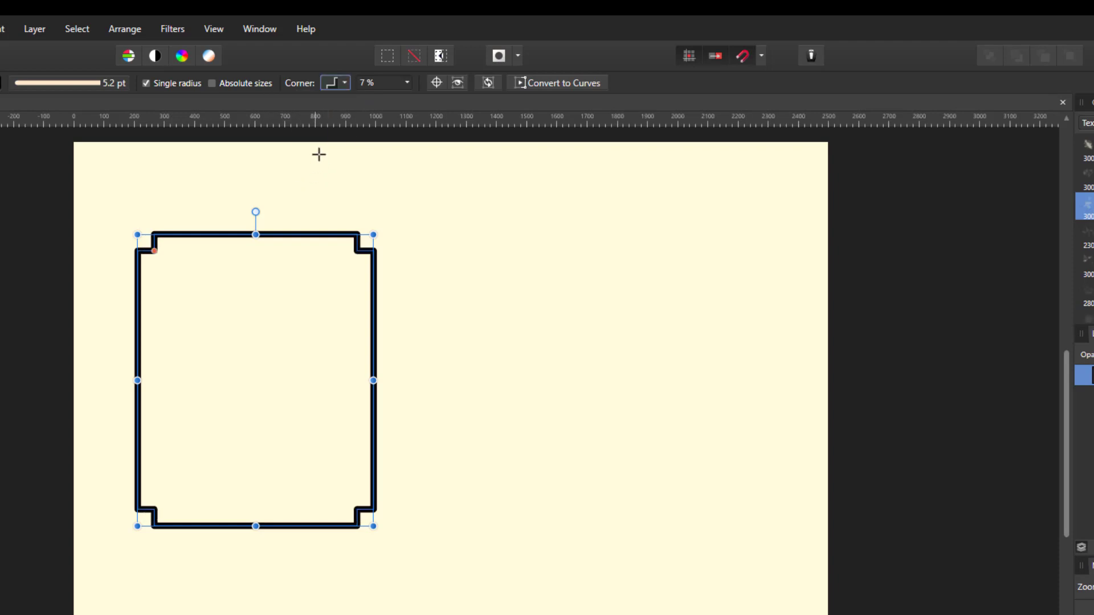
pyautogui.click(345, 82)
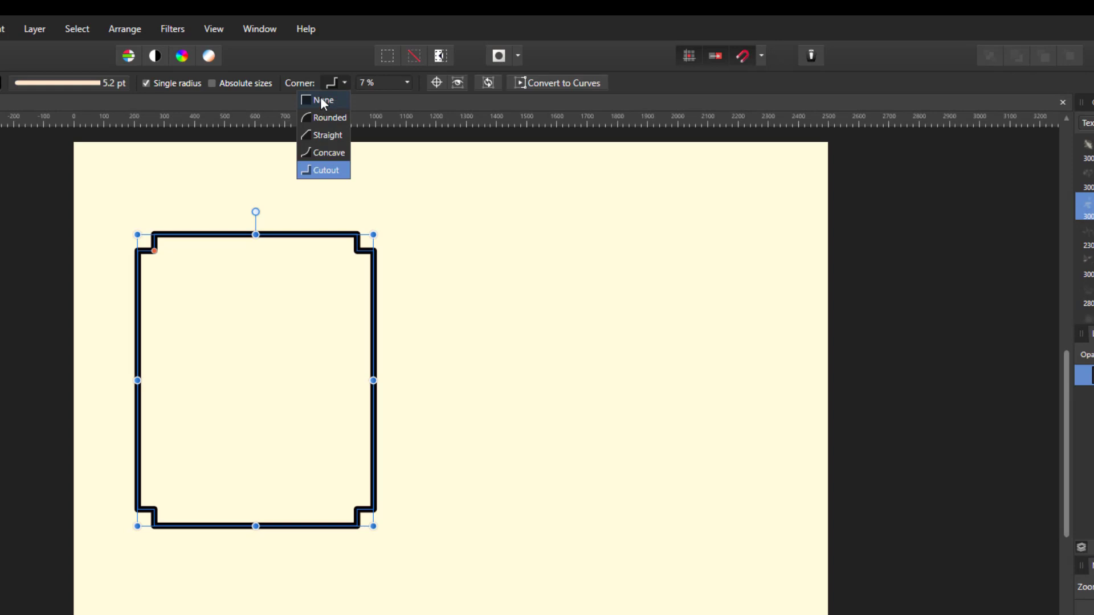
pyautogui.click(322, 100)
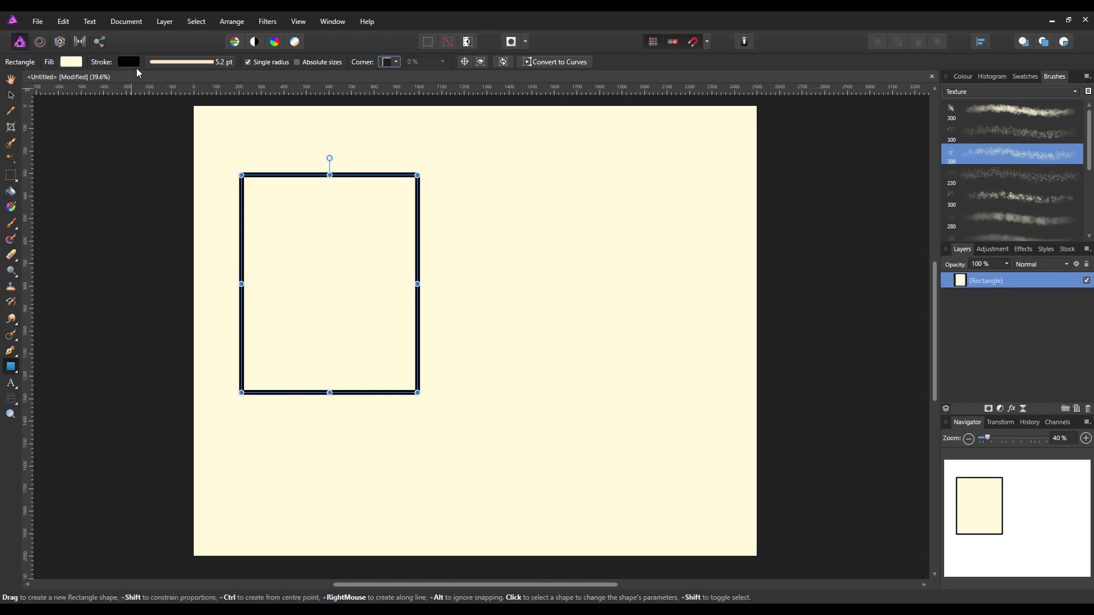
# Remove the rectangle's fill and apply the green-to-blue gradient from the Guide UI - Gradients swatches.
pyautogui.click(73, 63)
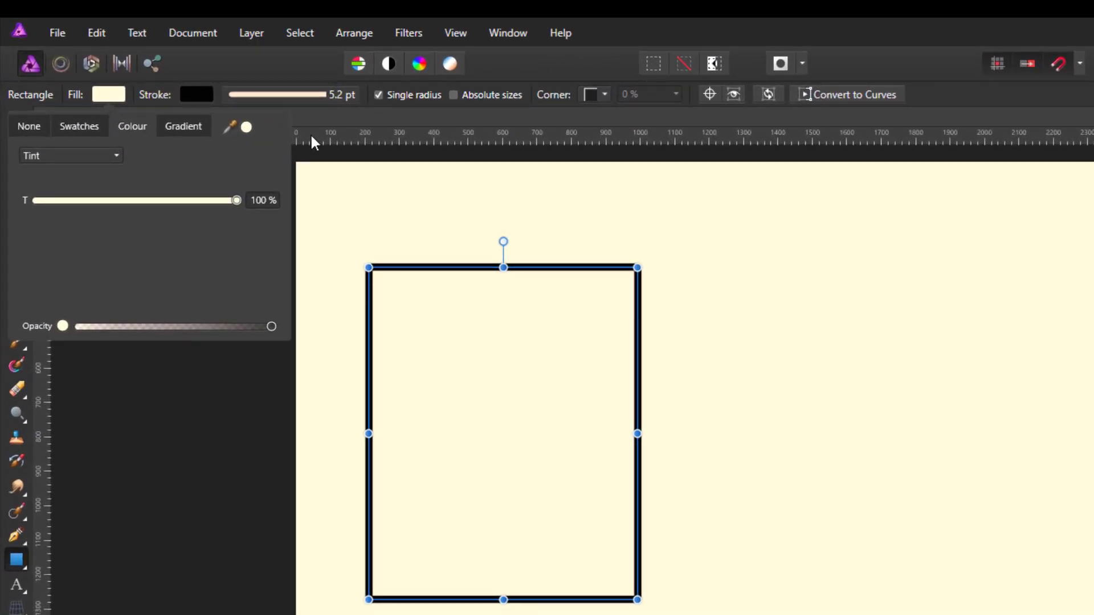
pyautogui.click(28, 126)
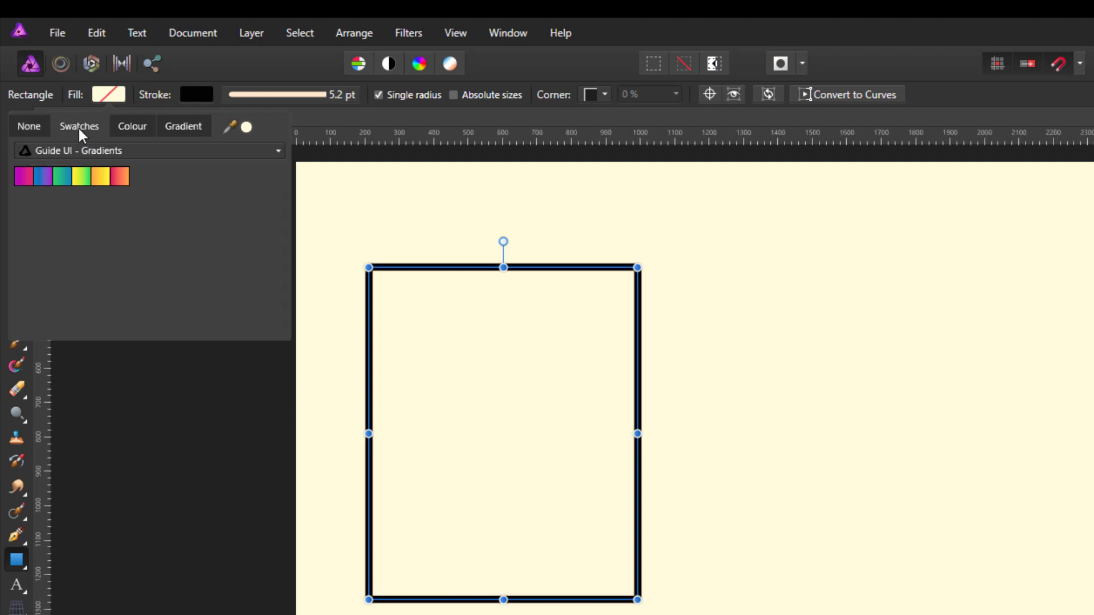
pyautogui.click(65, 177)
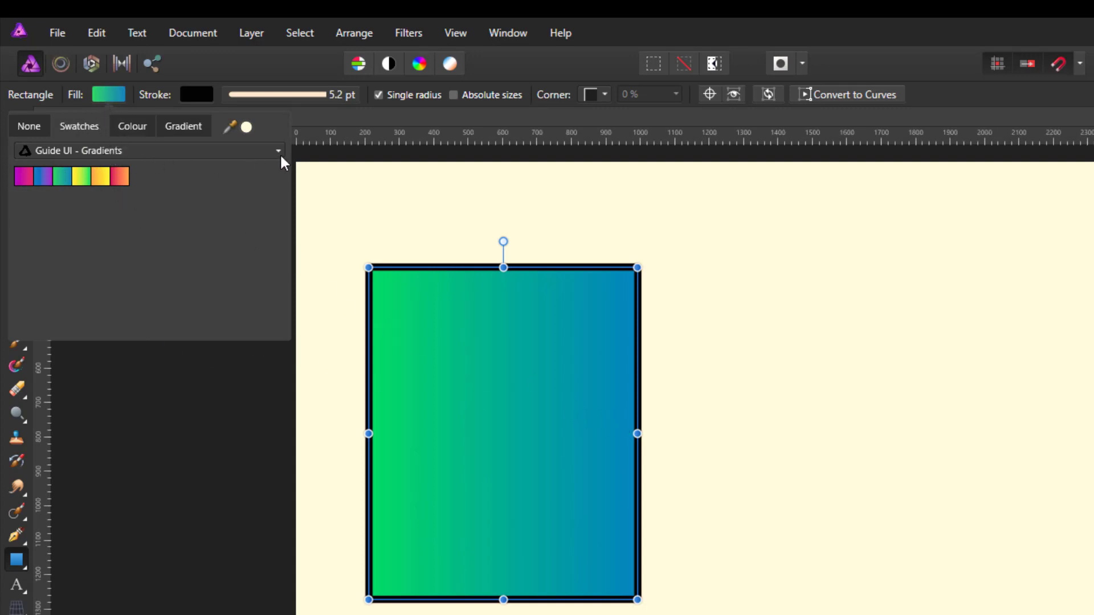
# Fill the rectangle with a muted purple picked on the HSL Colour Wheel, about H 242, S 29, L 57.
pyautogui.click(138, 126)
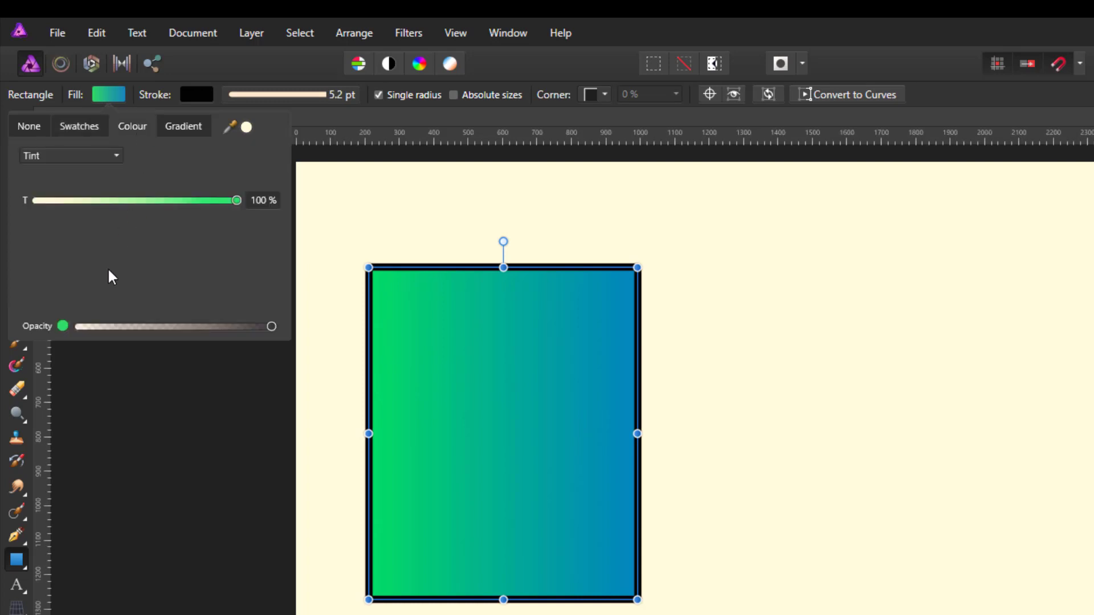
pyautogui.click(117, 156)
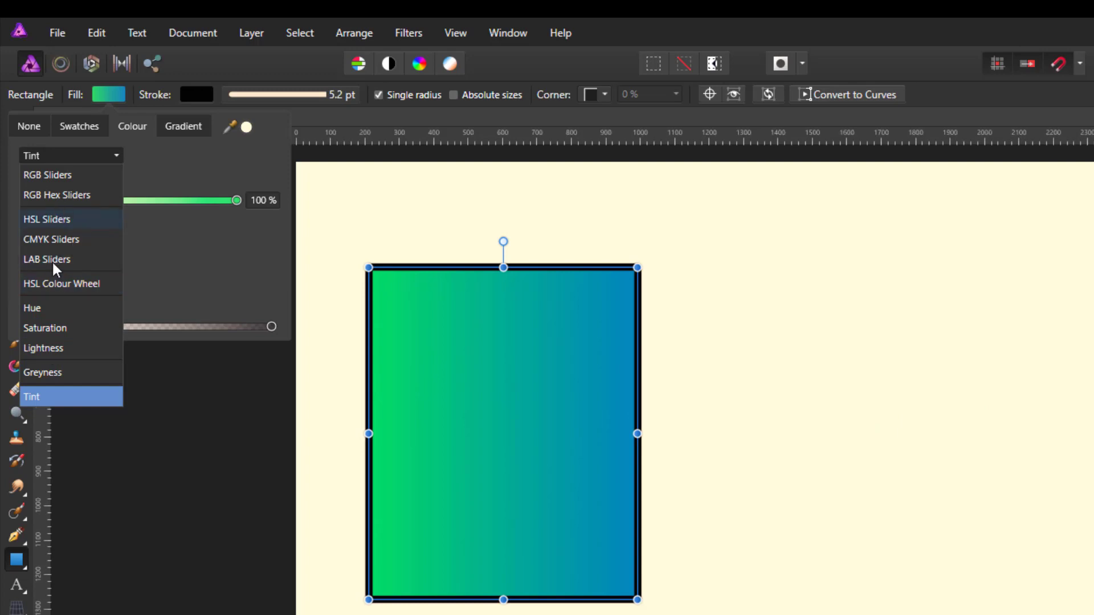
pyautogui.click(67, 285)
pyautogui.moveTo(99, 252); pyautogui.dragTo(159, 239)
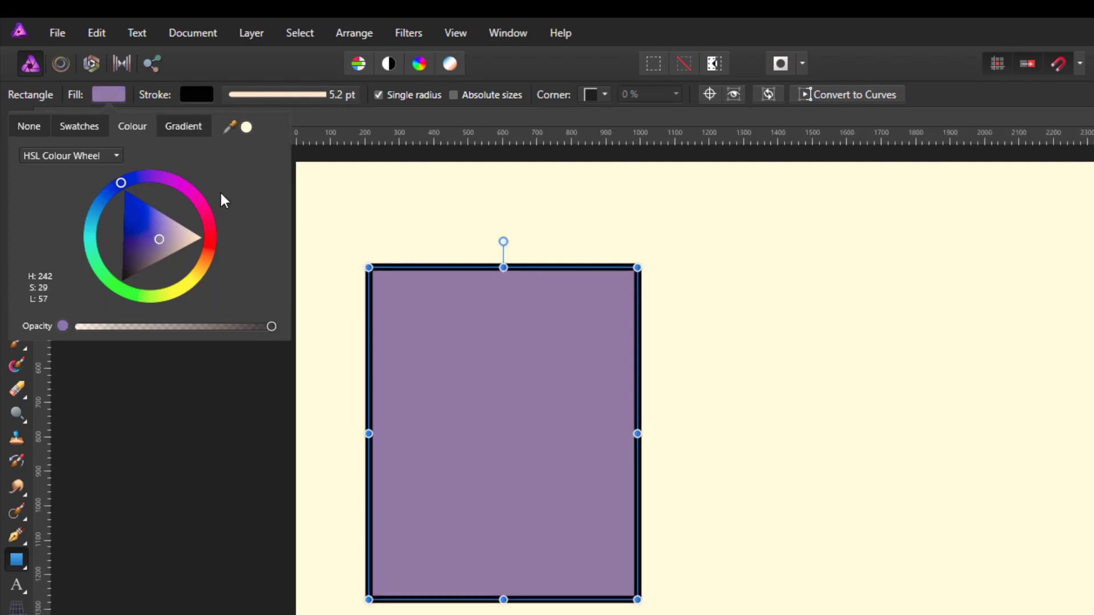
# Switch the fill's colour picker to RGB Hex Sliders.
pyautogui.click(116, 156)
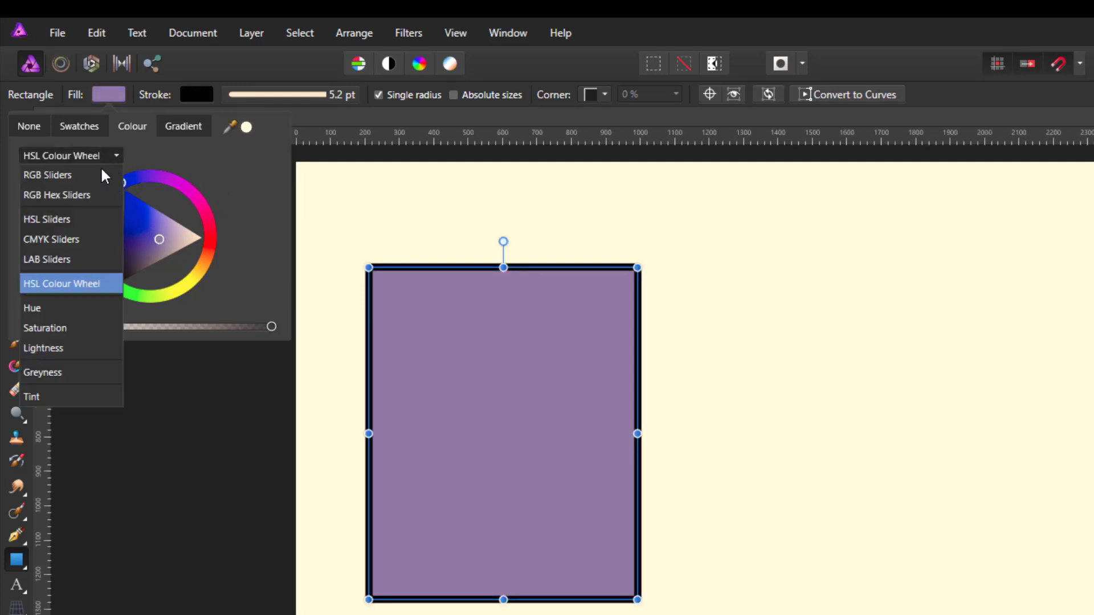
pyautogui.click(245, 181)
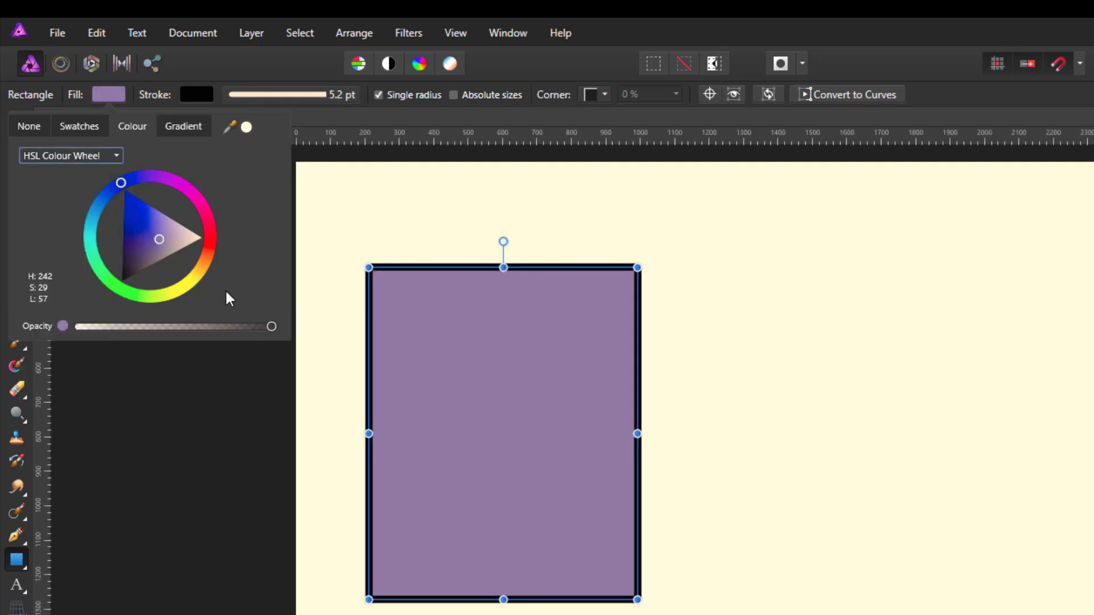
pyautogui.click(117, 156)
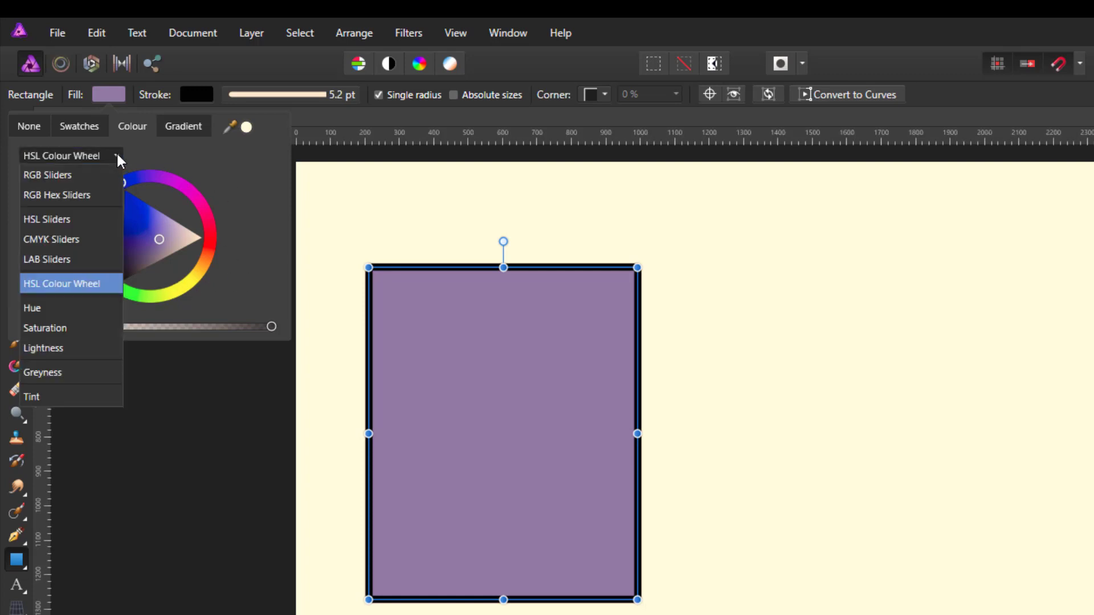
pyautogui.click(57, 195)
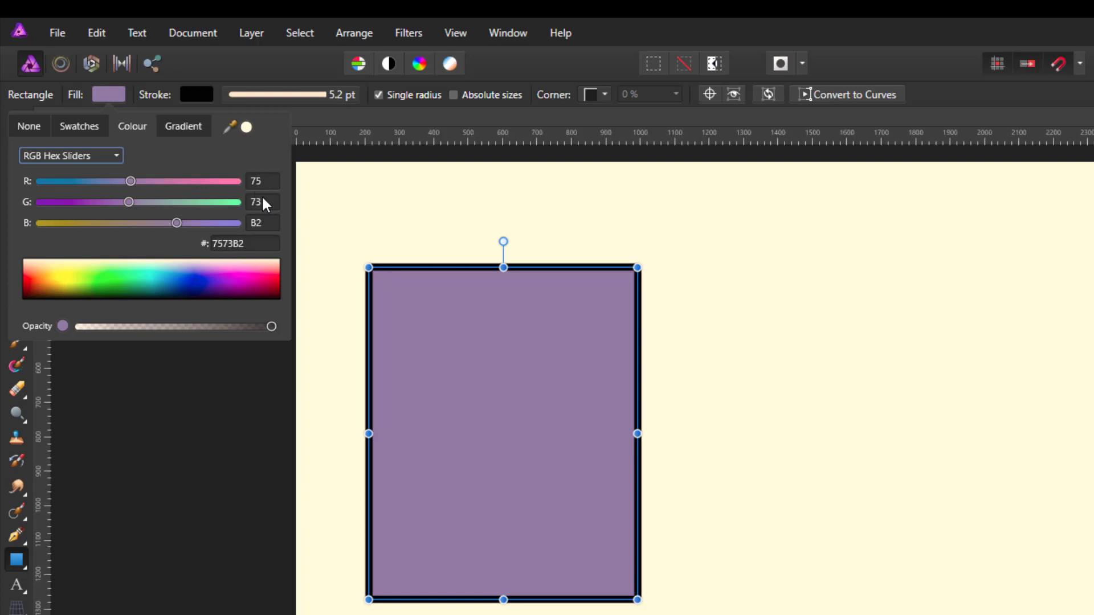
# Switch the fill's colour picker to RGB Sliders and close it.
pyautogui.click(116, 157)
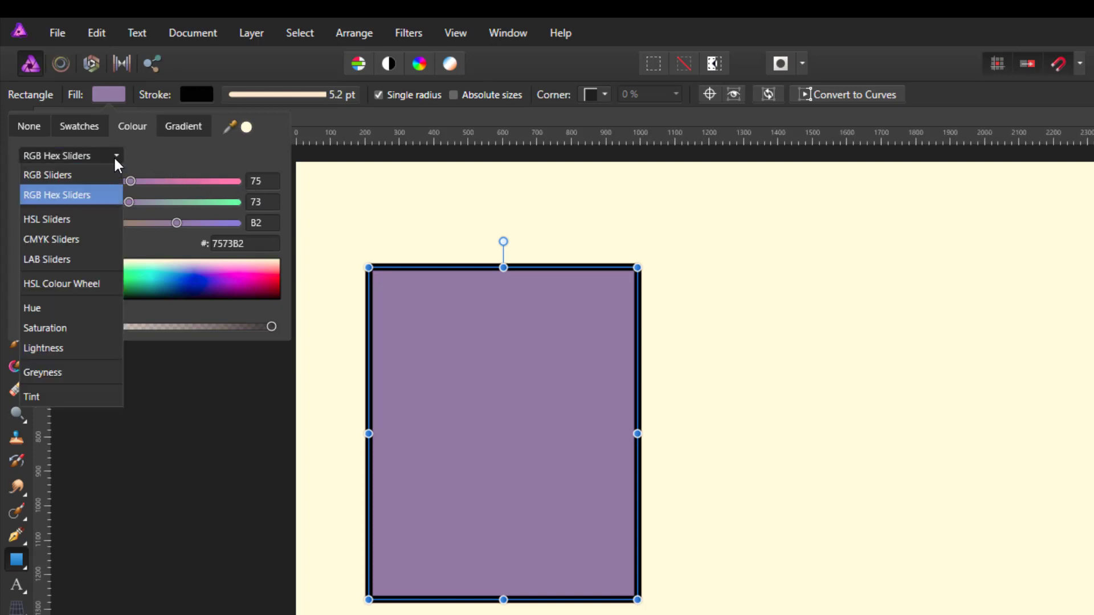
pyautogui.click(48, 175)
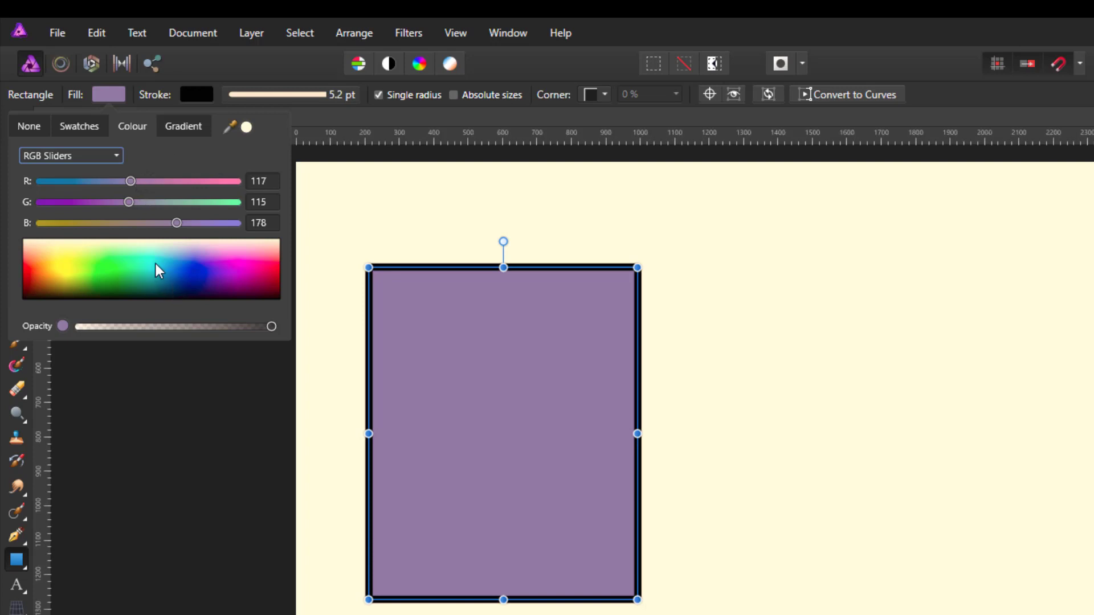
pyautogui.click(315, 113)
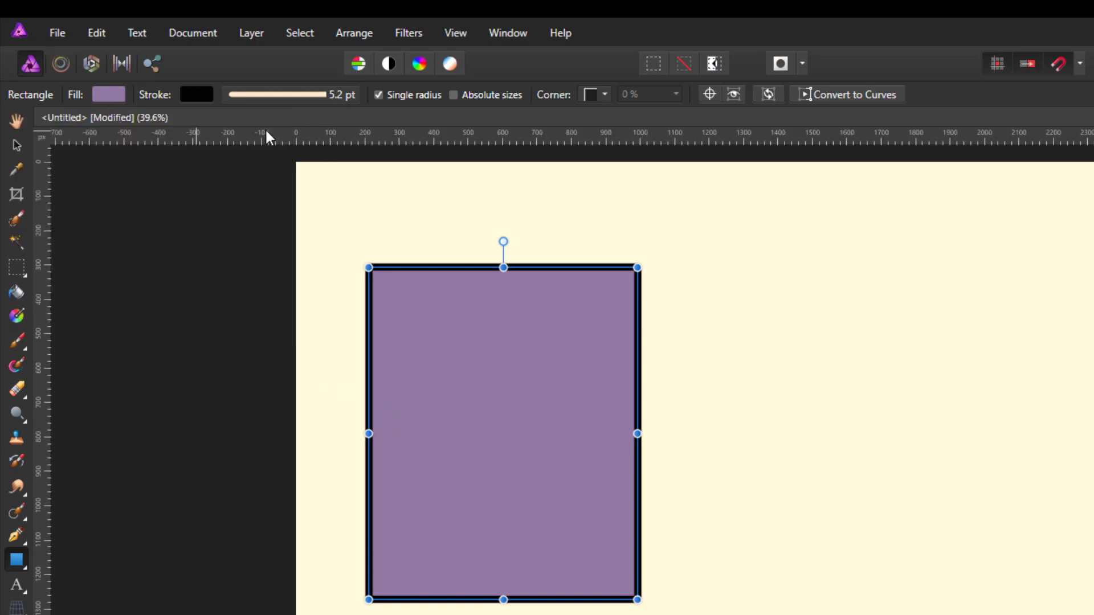
# Colour the rectangle's stroke blue, about R 58, G 64, B 255, and switch its colour picker to RGB Hex Sliders.
pyautogui.click(196, 95)
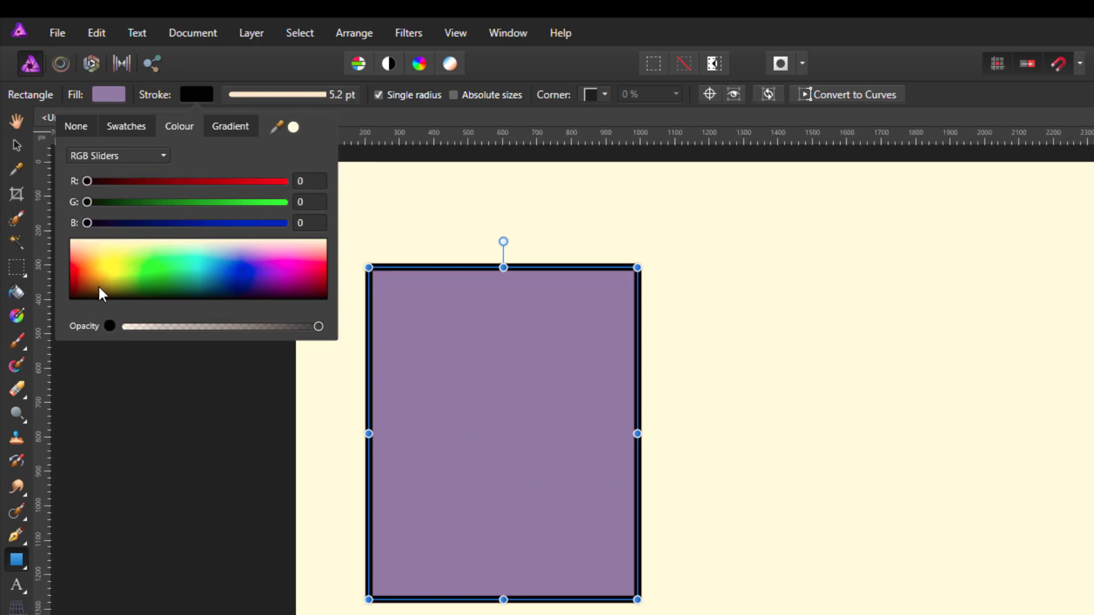
pyautogui.moveTo(98, 288)
pyautogui.mouseDown()
pyautogui.moveTo(144, 279)
pyautogui.moveTo(152, 259)
pyautogui.moveTo(163, 275)
pyautogui.moveTo(251, 272)
pyautogui.moveTo(227, 259)
pyautogui.moveTo(243, 263)
pyautogui.mouseUp()
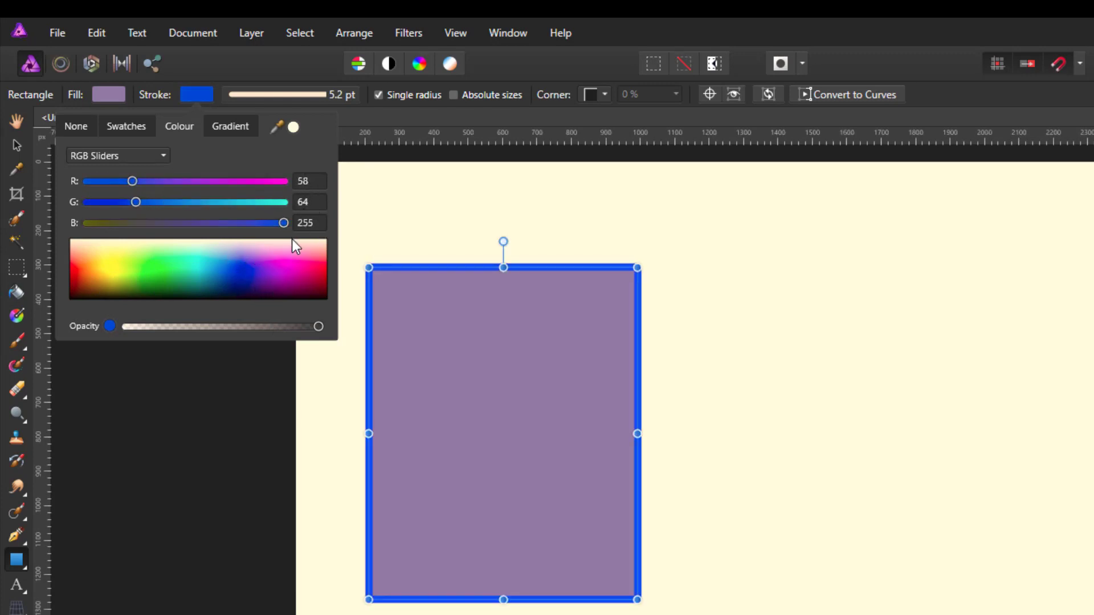
pyautogui.click(163, 156)
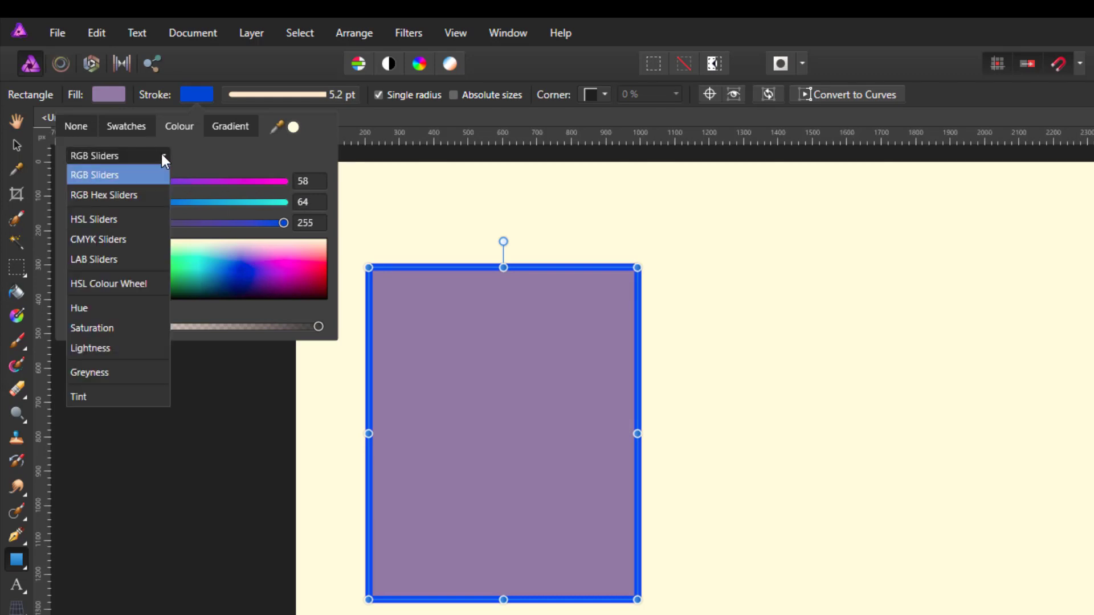
pyautogui.click(113, 194)
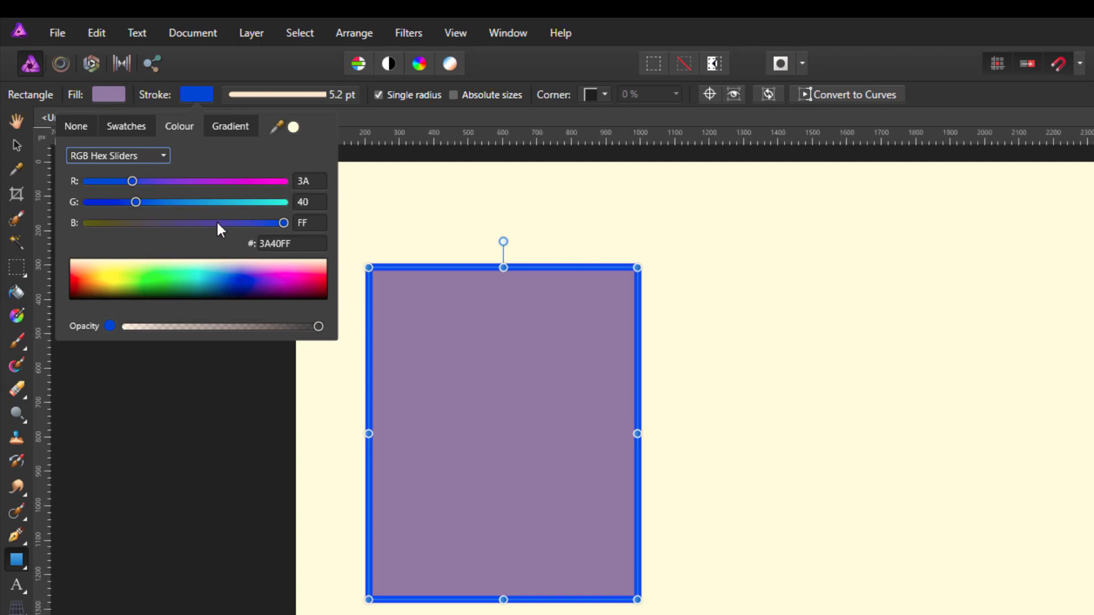
pyautogui.click(367, 114)
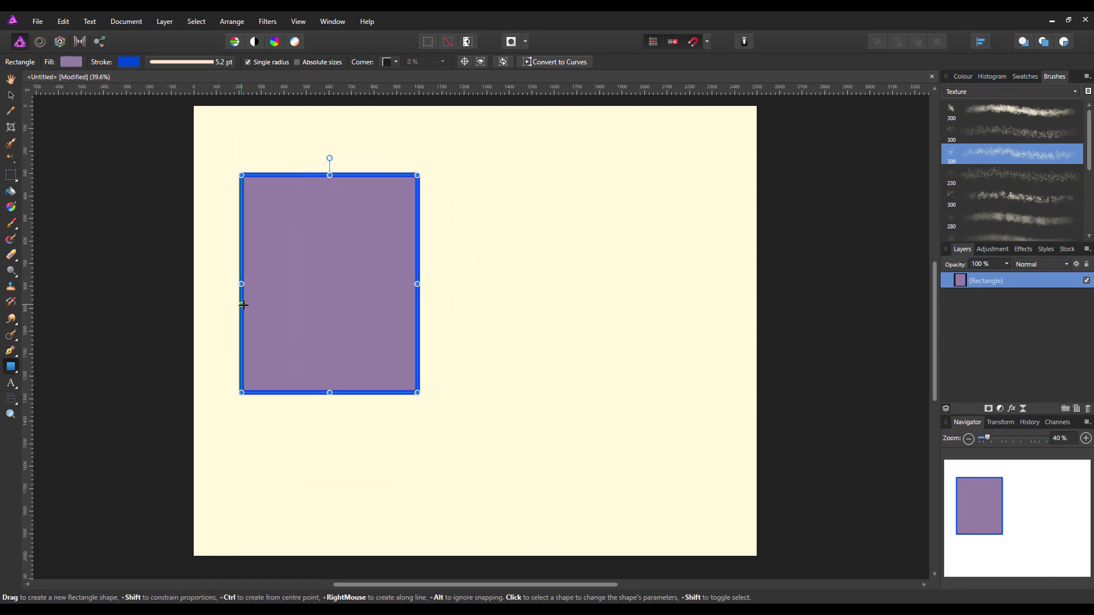
# Apply a Radial gradient to the rectangle's stroke with its mid point at about 83 %.
pyautogui.click(130, 64)
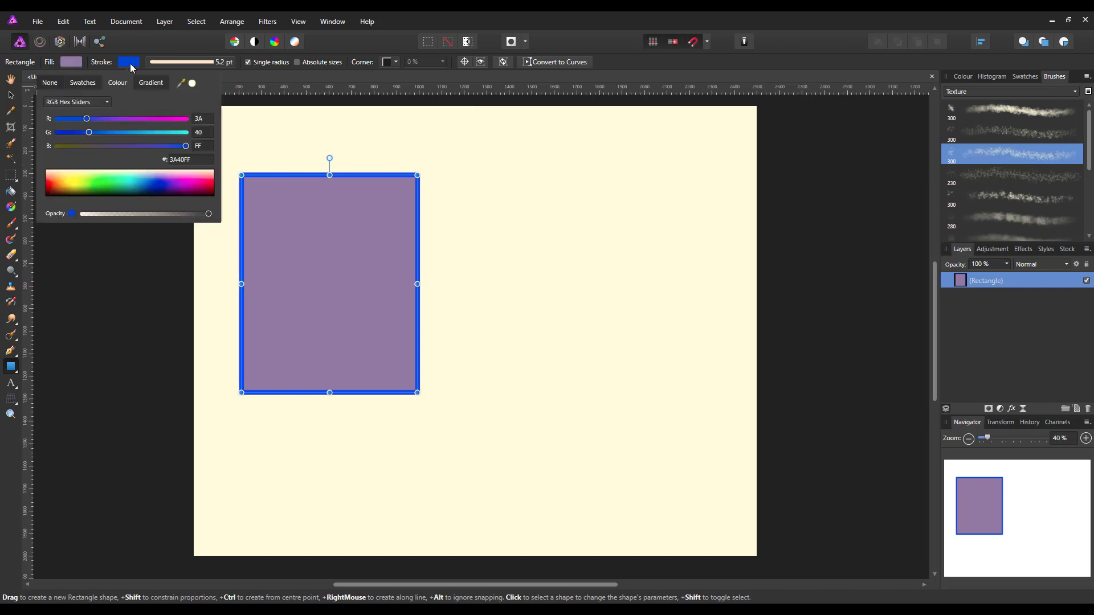
pyautogui.click(154, 83)
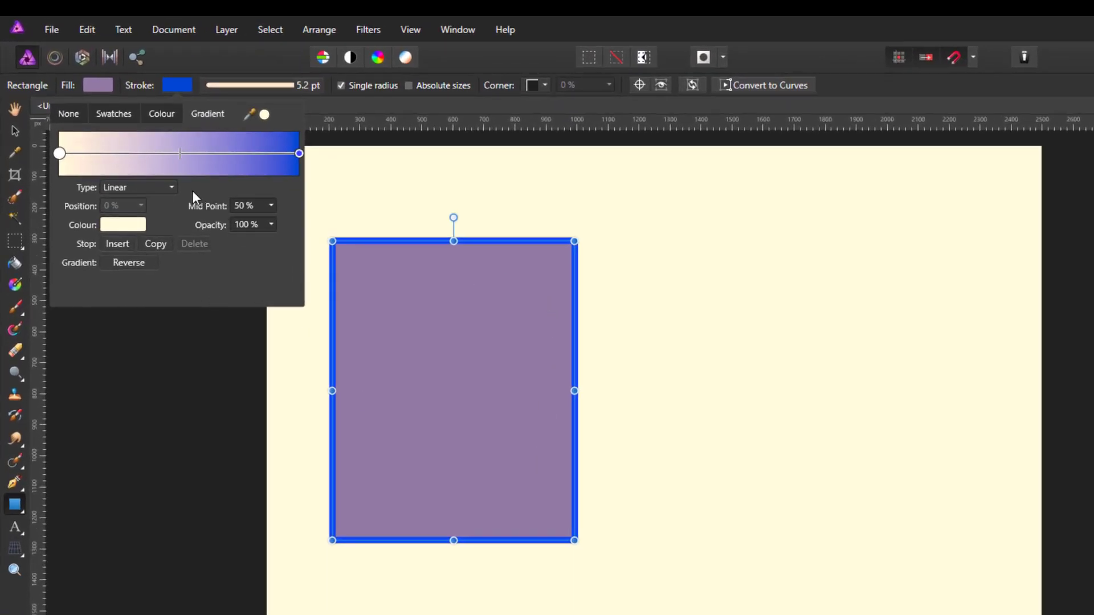
pyautogui.click(172, 187)
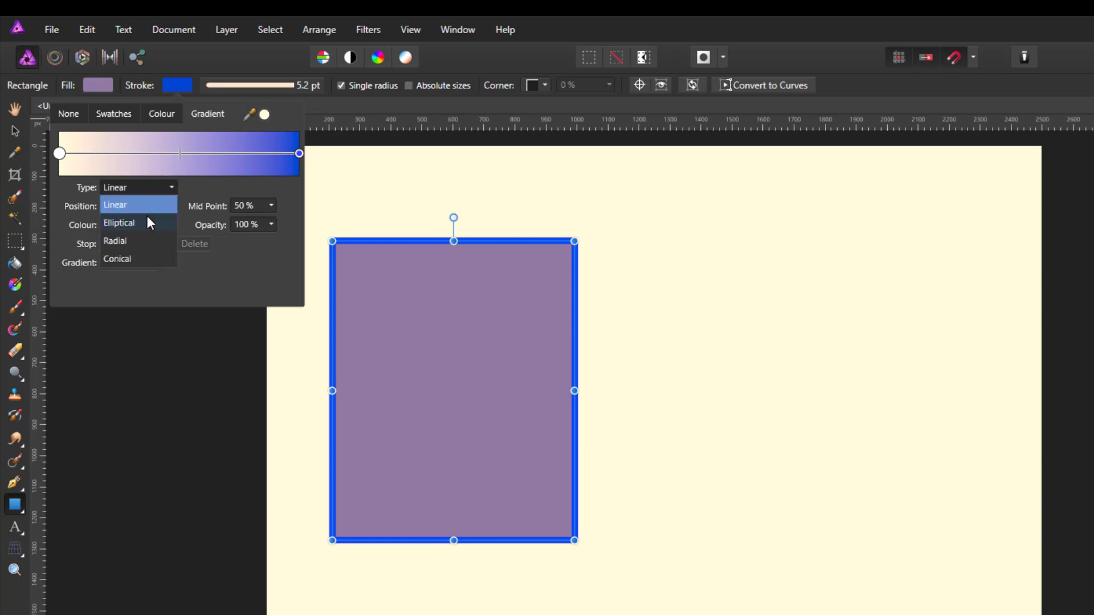
pyautogui.click(121, 242)
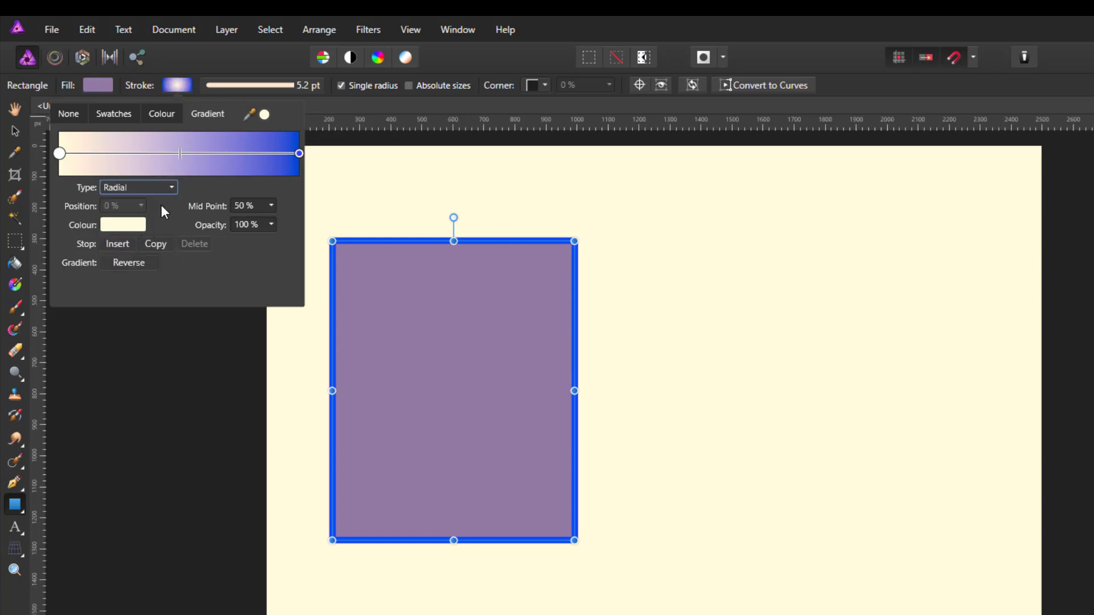
pyautogui.moveTo(181, 153); pyautogui.dragTo(258, 154)
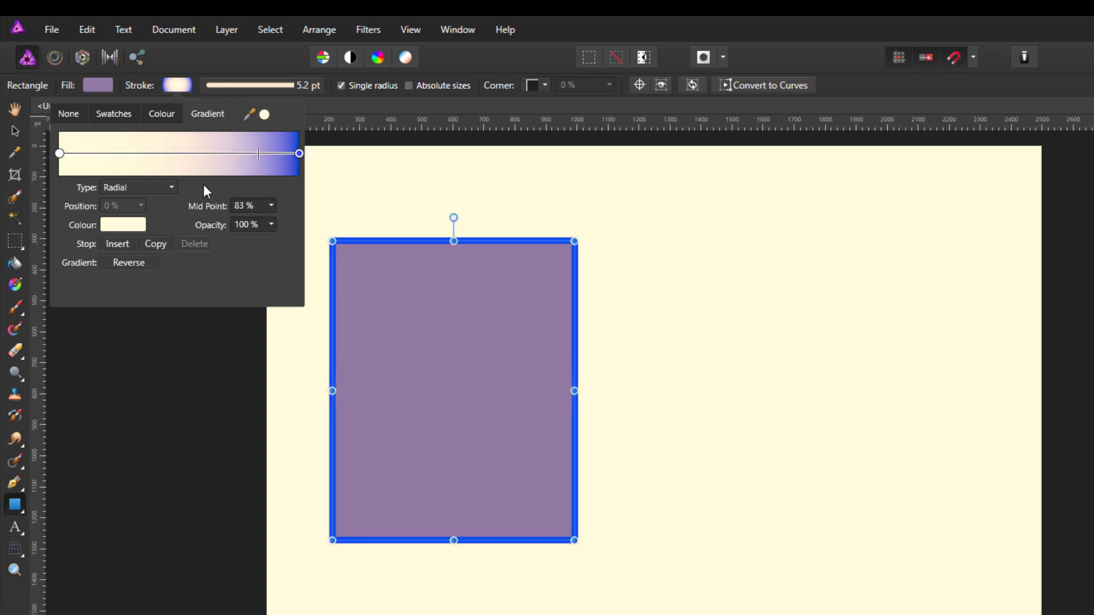
# Change the stroke gradient's type to Linear and set its mid point to about 47 %.
pyautogui.click(170, 189)
pyautogui.click(134, 206)
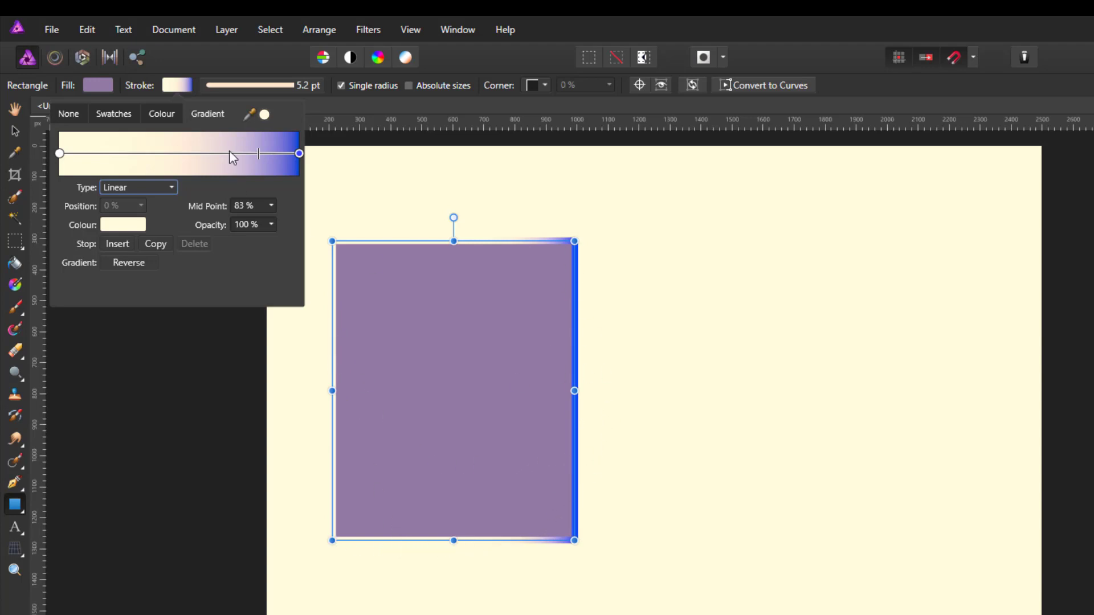
pyautogui.moveTo(259, 152)
pyautogui.mouseDown()
pyautogui.moveTo(176, 149)
pyautogui.moveTo(74, 182)
pyautogui.moveTo(238, 176)
pyautogui.moveTo(138, 182)
pyautogui.moveTo(218, 175)
pyautogui.moveTo(172, 177)
pyautogui.mouseUp()
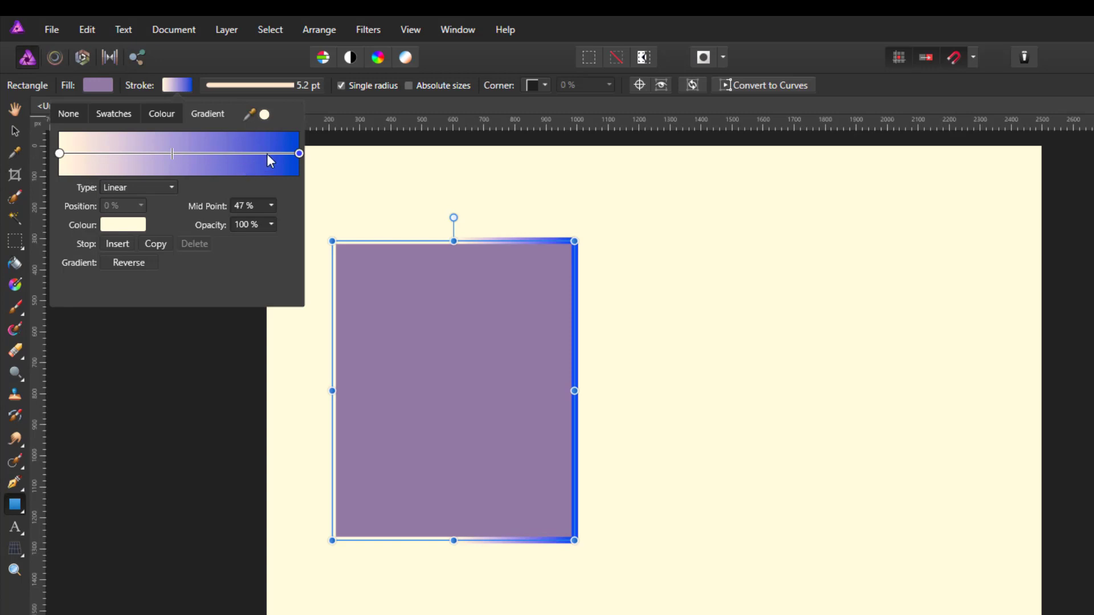
# Change the white start stop of the stroke gradient to yellow, about E1FF3C, and close the gradient settings.
pyautogui.click(124, 226)
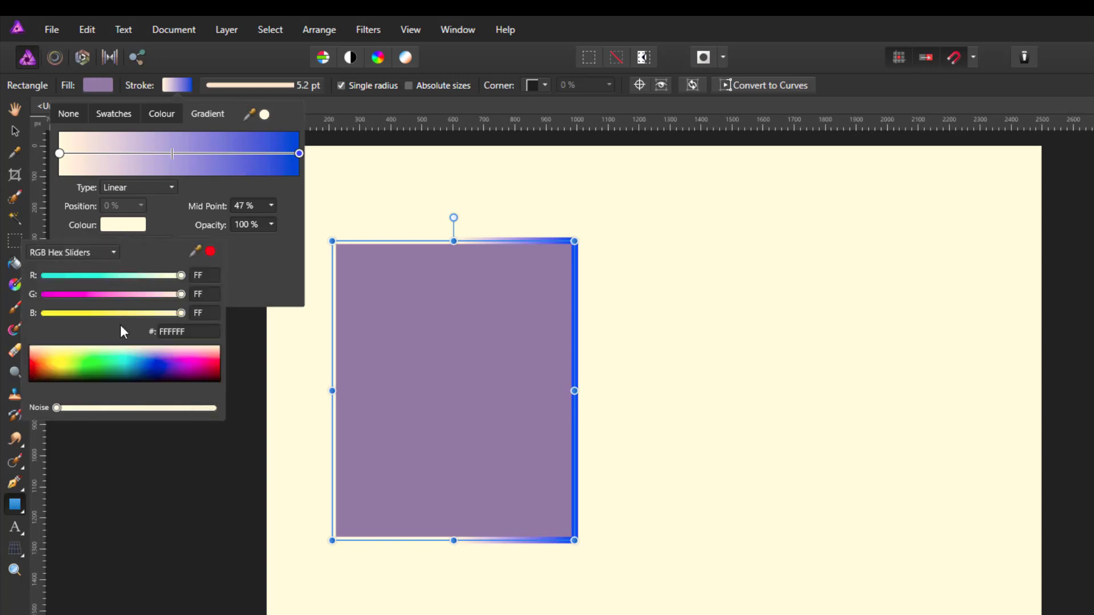
pyautogui.click(66, 357)
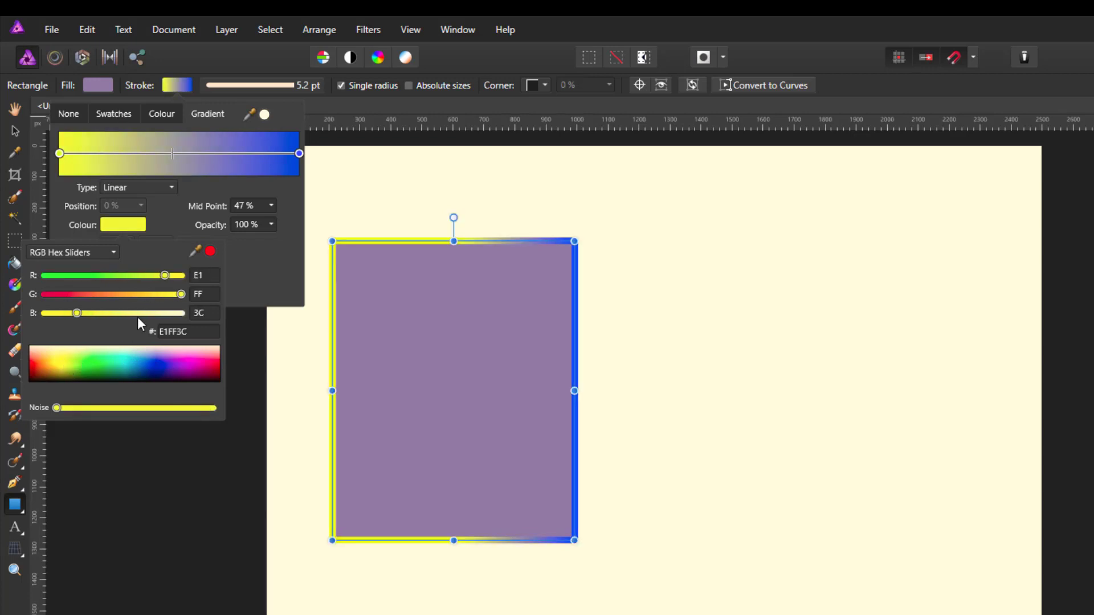
pyautogui.click(258, 267)
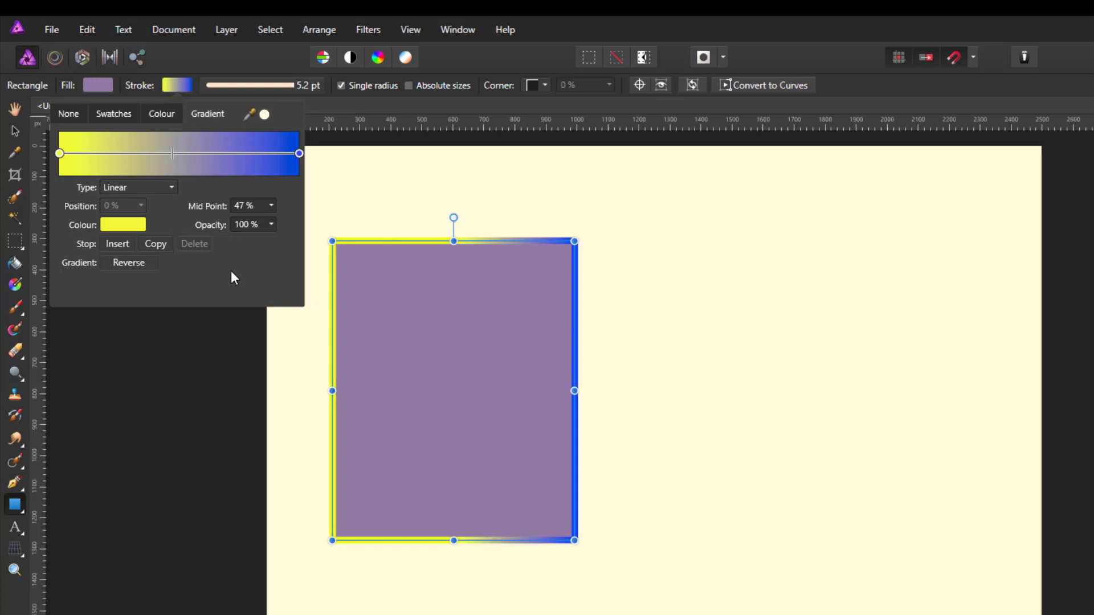
pyautogui.click(354, 106)
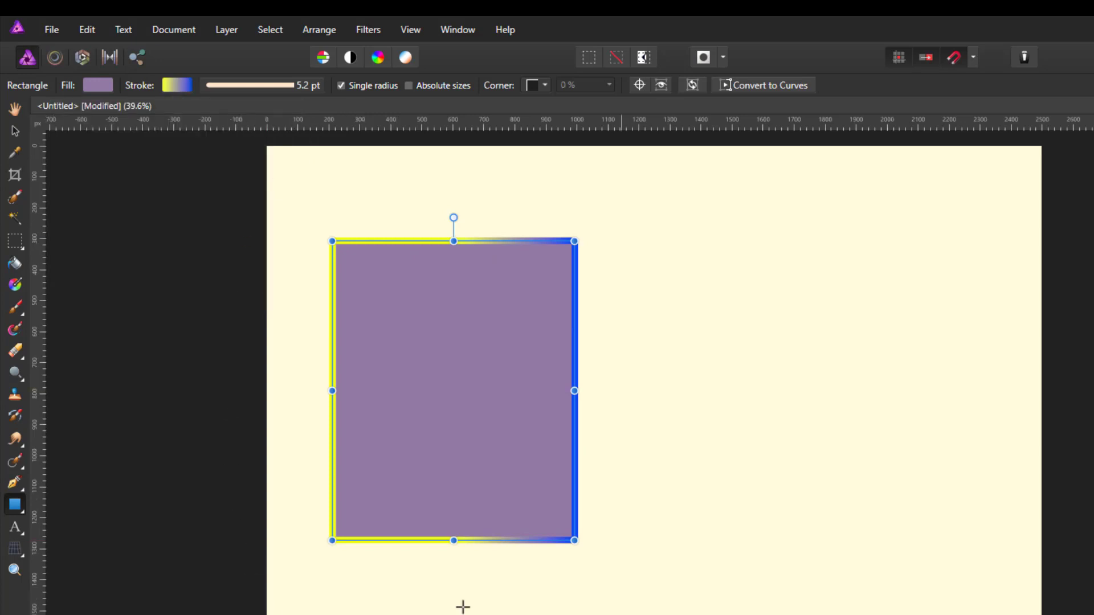
# Add the artistic text "Affinity" in Arial at about 122 pt and move it below the rectangle.
pyautogui.click(16, 110)
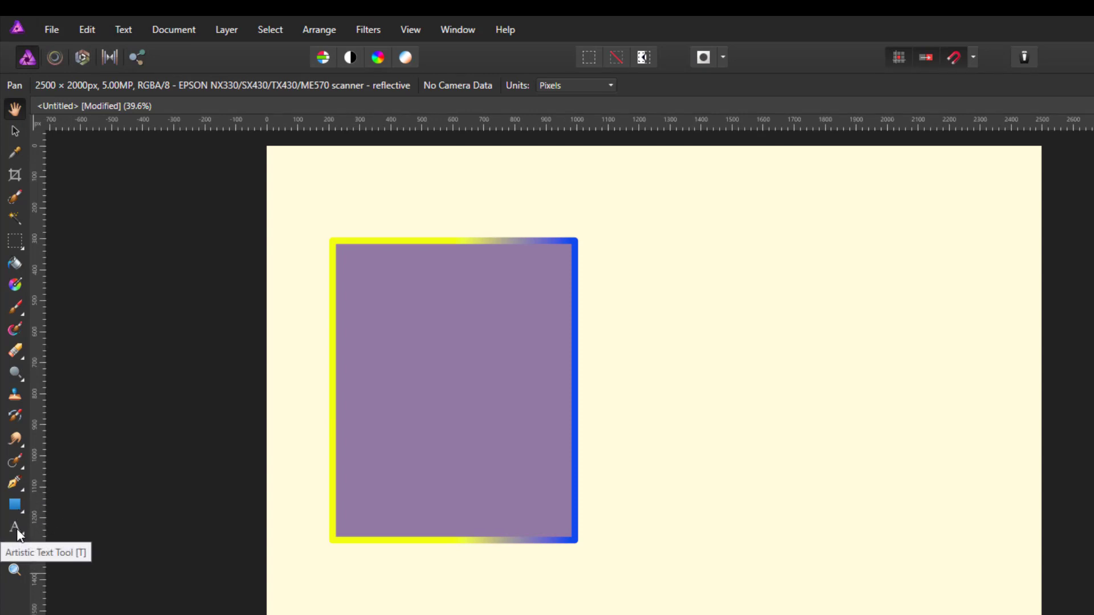
pyautogui.click(17, 530)
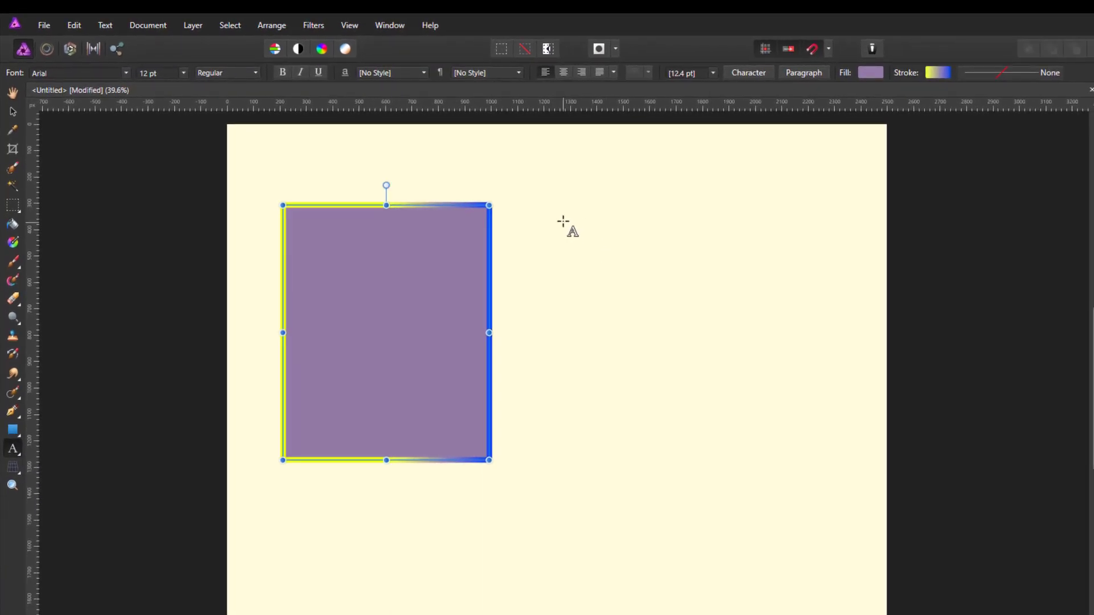
pyautogui.moveTo(563, 222); pyautogui.dragTo(624, 317)
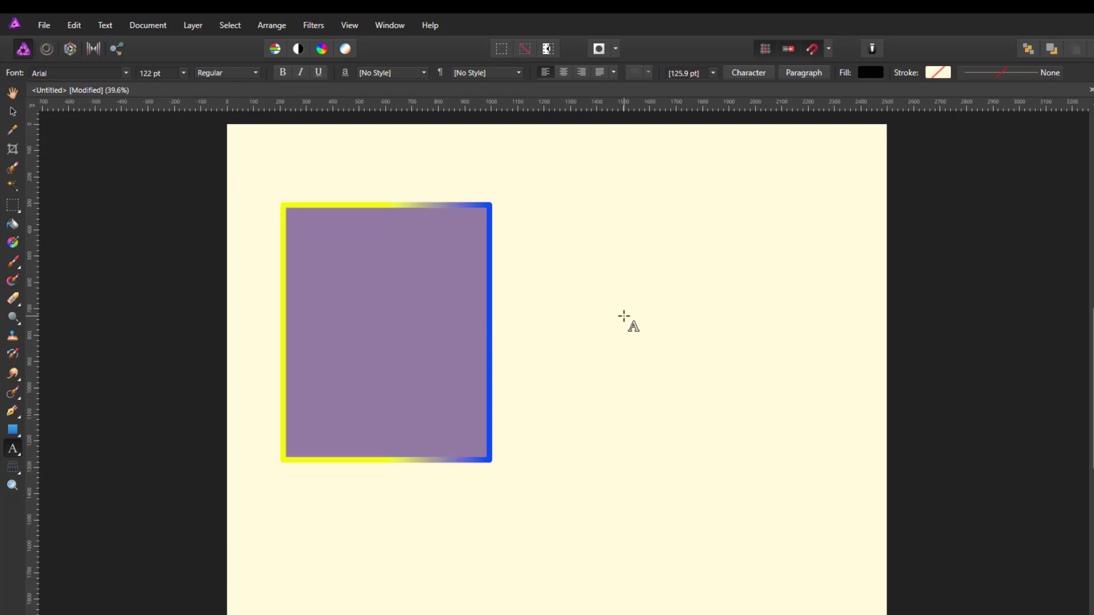
pyautogui.write('A')
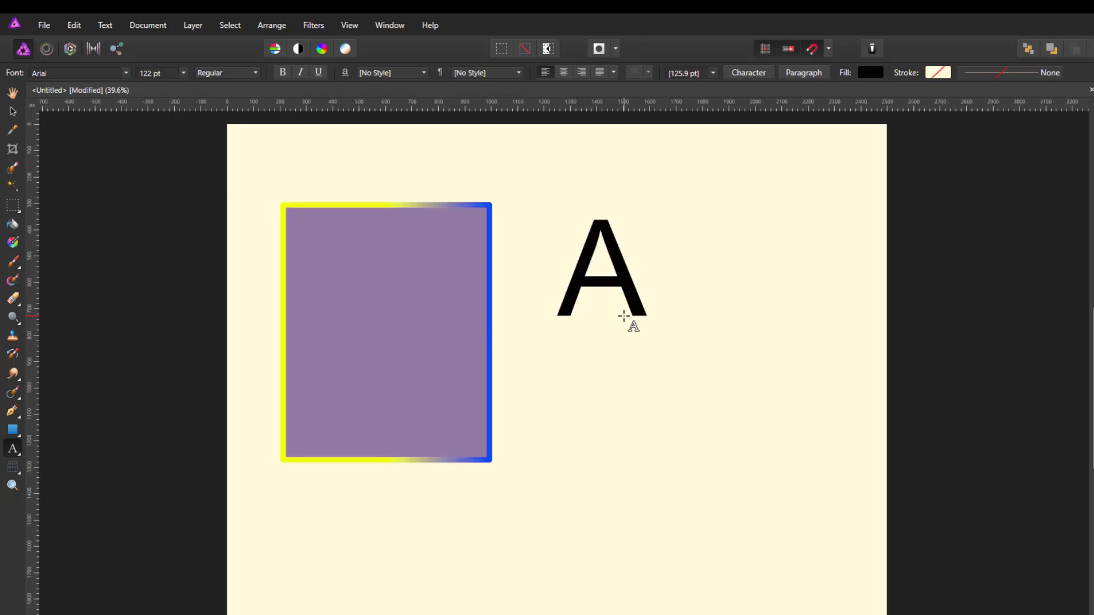
pyautogui.write('ffin')
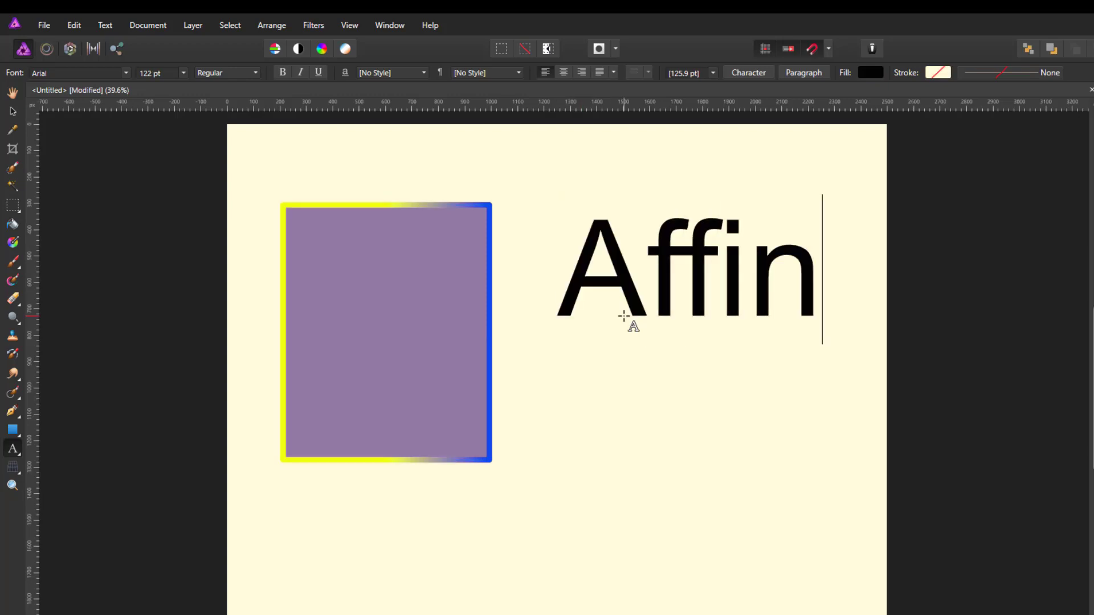
pyautogui.write('ity')
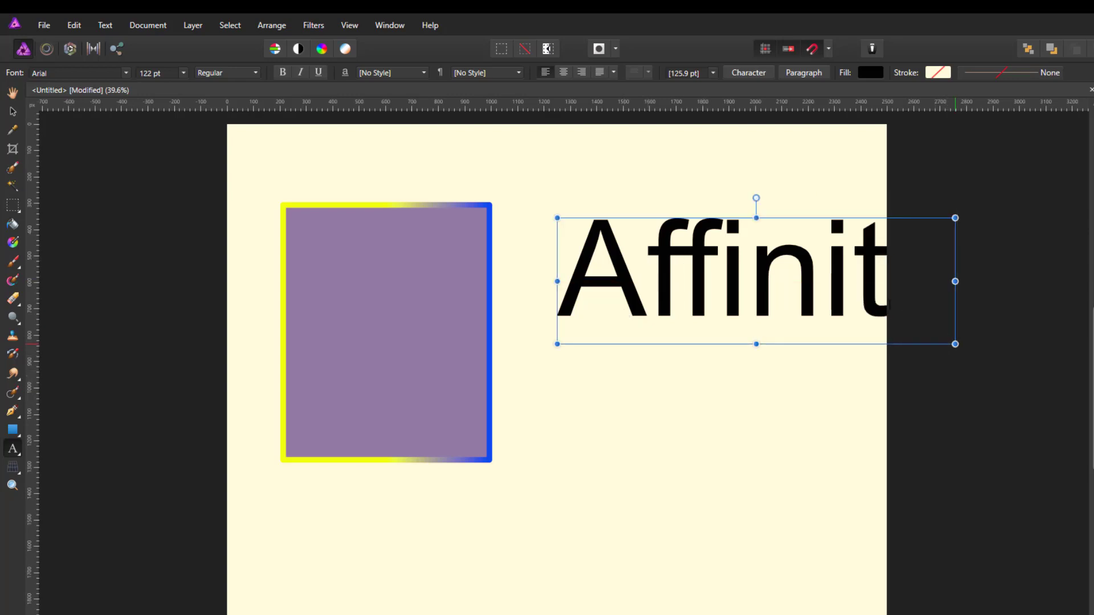
pyautogui.moveTo(840, 347); pyautogui.dragTo(635, 613)
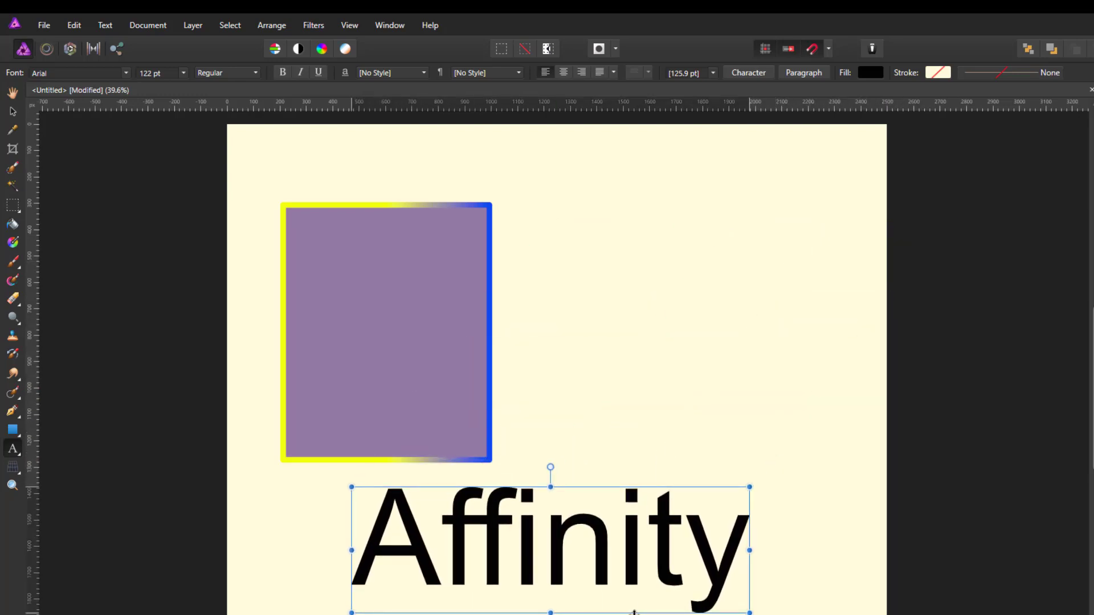
# Fill the "Affinity" text with dark green, about 007738.
pyautogui.click(643, 460)
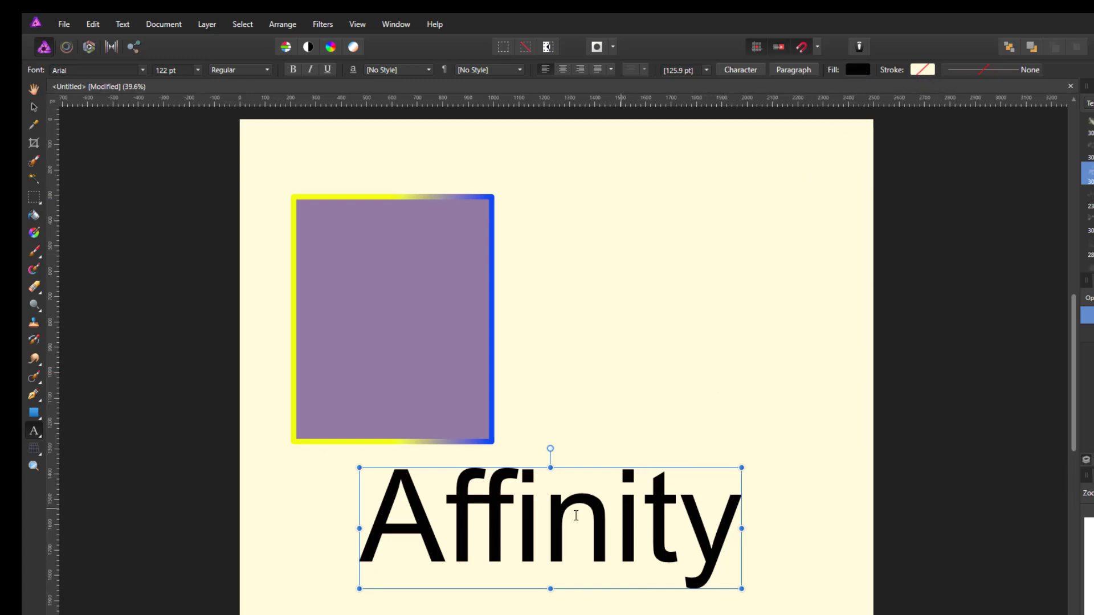
pyautogui.click(862, 70)
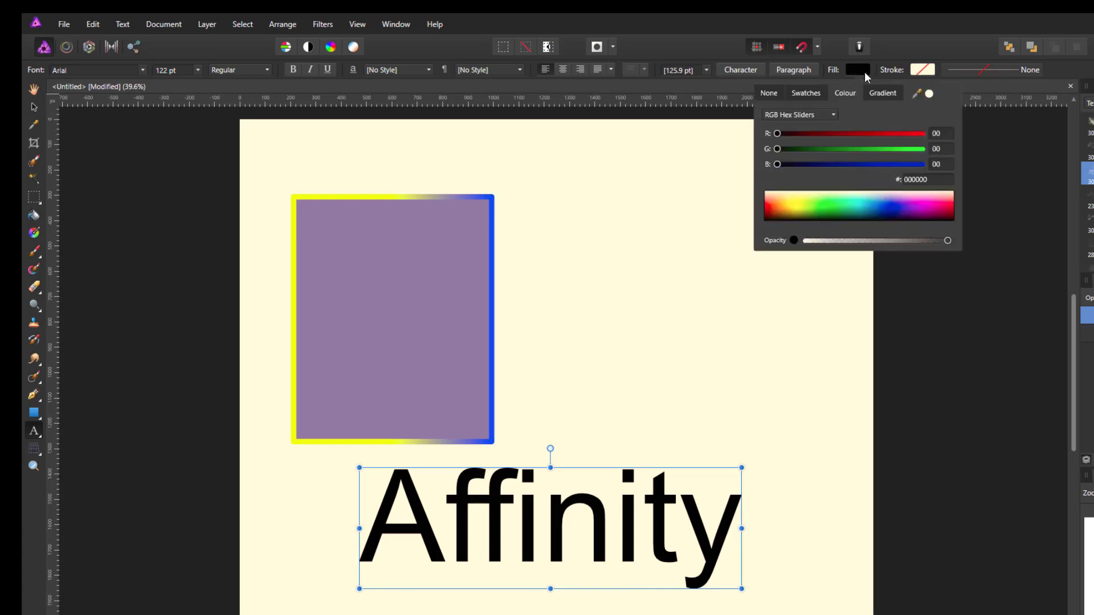
pyautogui.moveTo(905, 204); pyautogui.dragTo(843, 213)
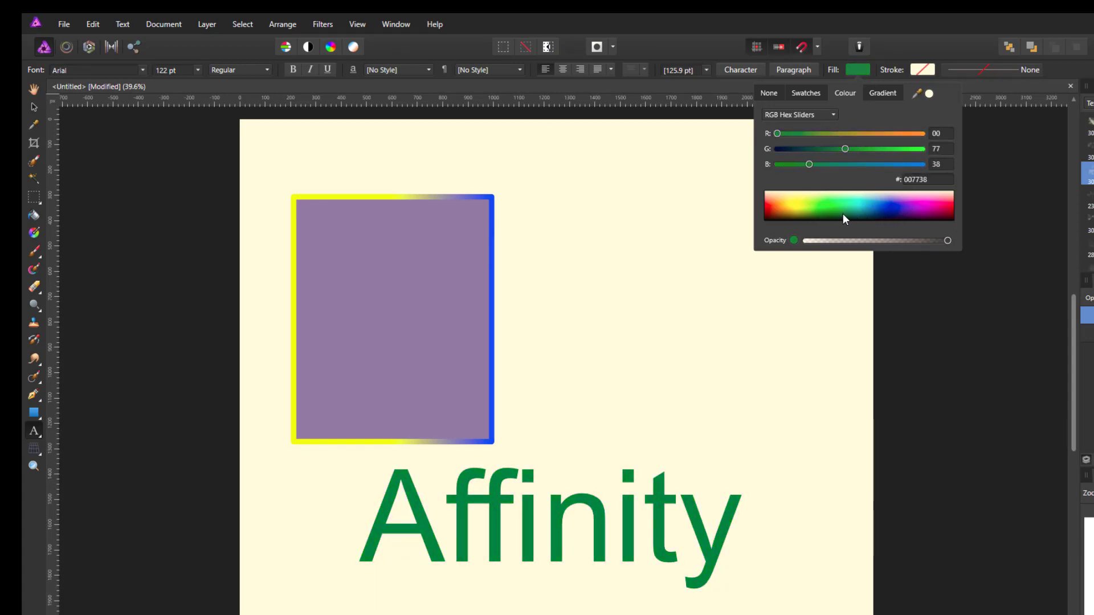
pyautogui.click(969, 85)
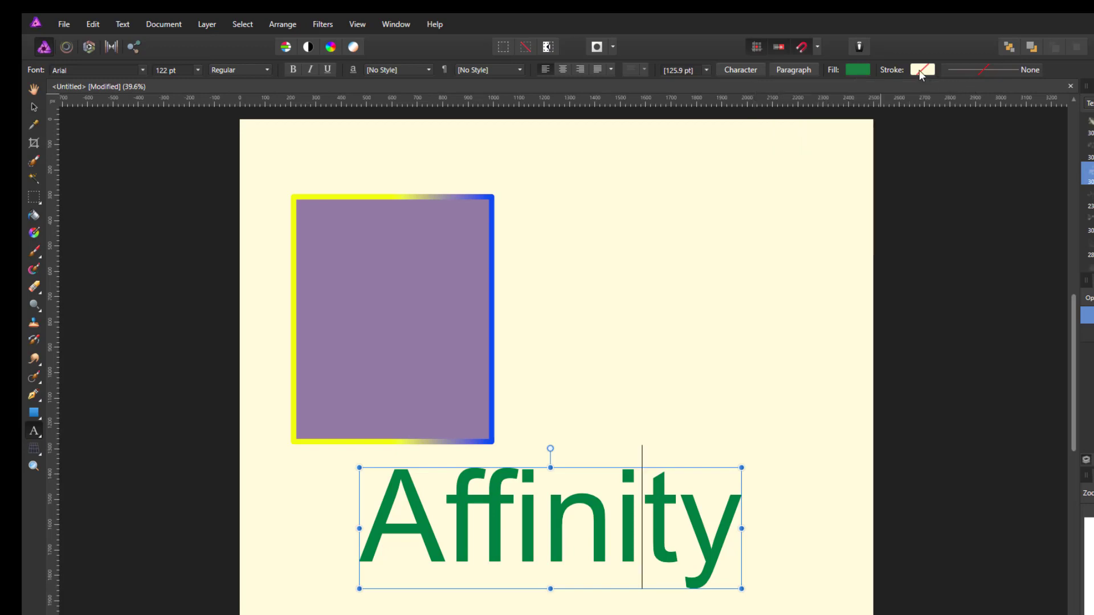
# Give the "Affinity" text a blue stroke colour, about 4200EF.
pyautogui.click(974, 70)
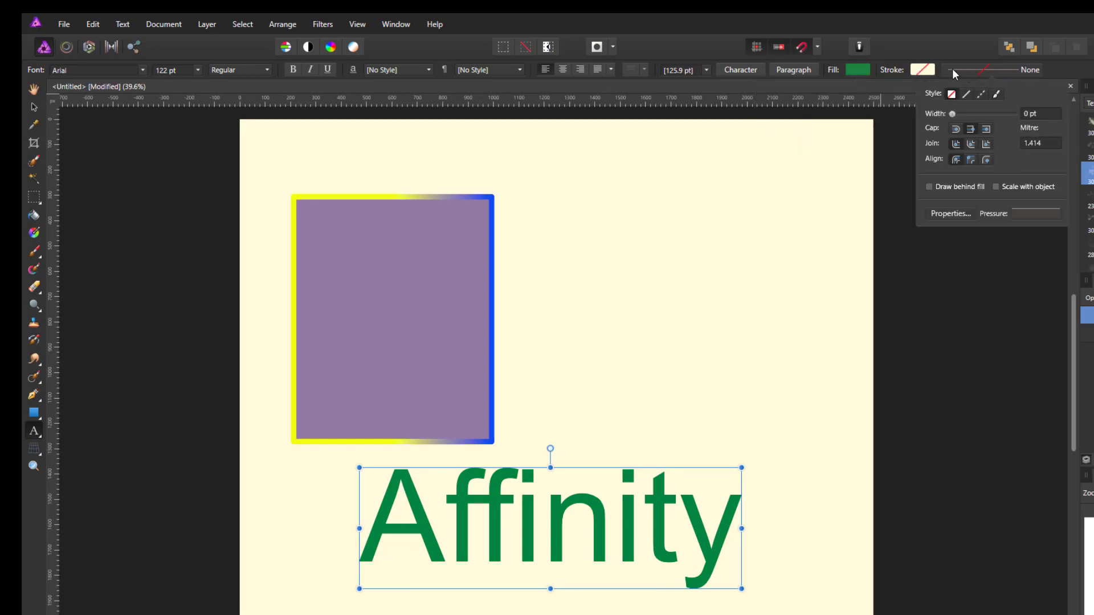
pyautogui.click(923, 70)
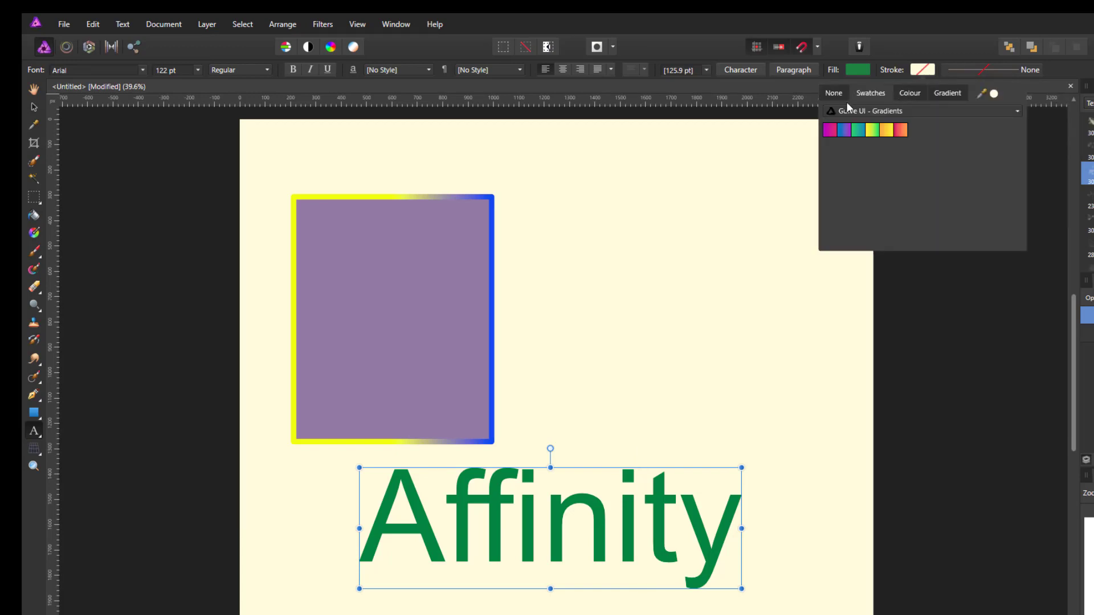
pyautogui.click(909, 93)
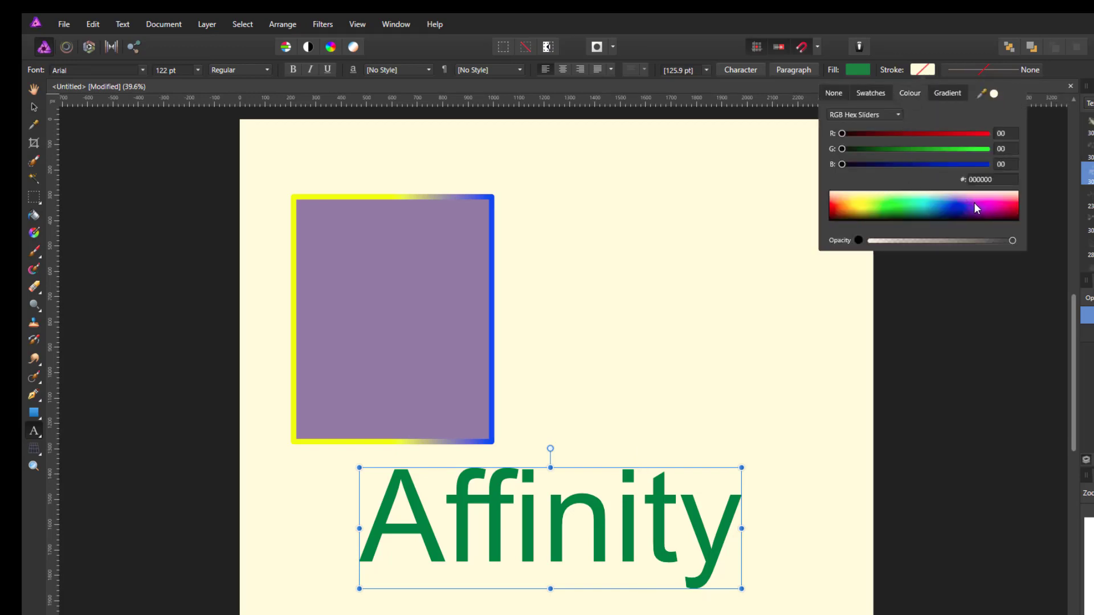
pyautogui.moveTo(973, 203)
pyautogui.mouseDown()
pyautogui.moveTo(987, 199)
pyautogui.moveTo(965, 207)
pyautogui.mouseUp()
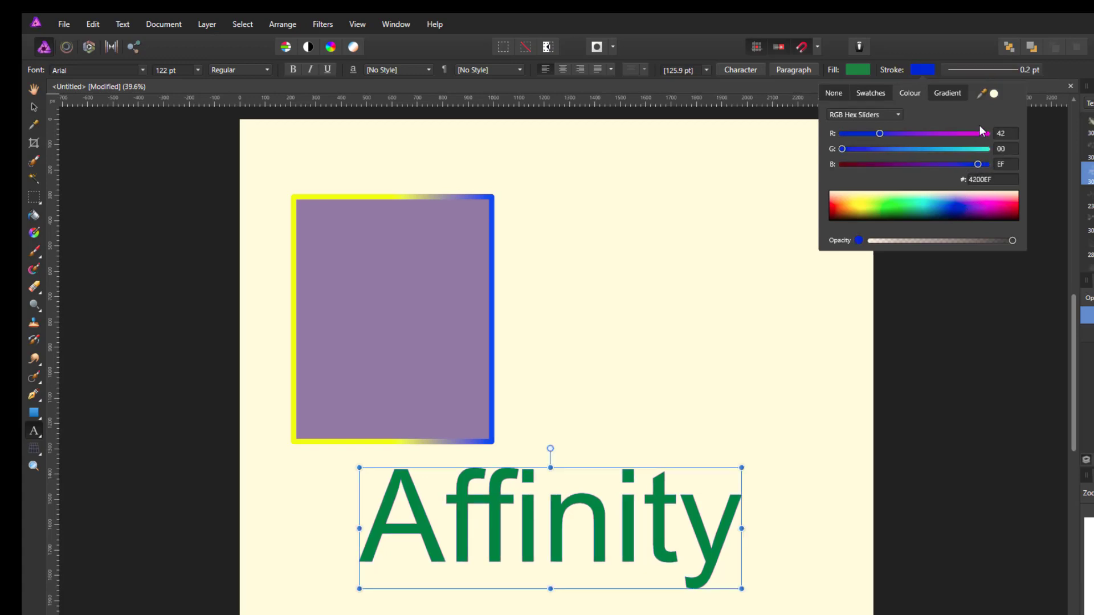
# Set the stroke width of the "Affinity" text to 3.8 pt.
pyautogui.click(986, 71)
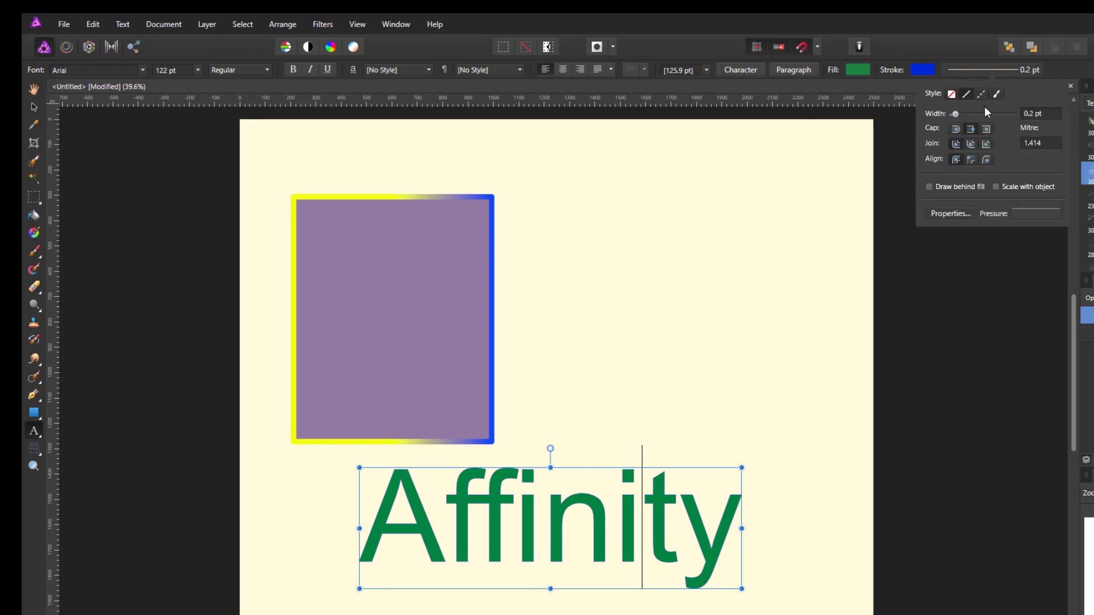
pyautogui.moveTo(958, 115); pyautogui.dragTo(970, 114)
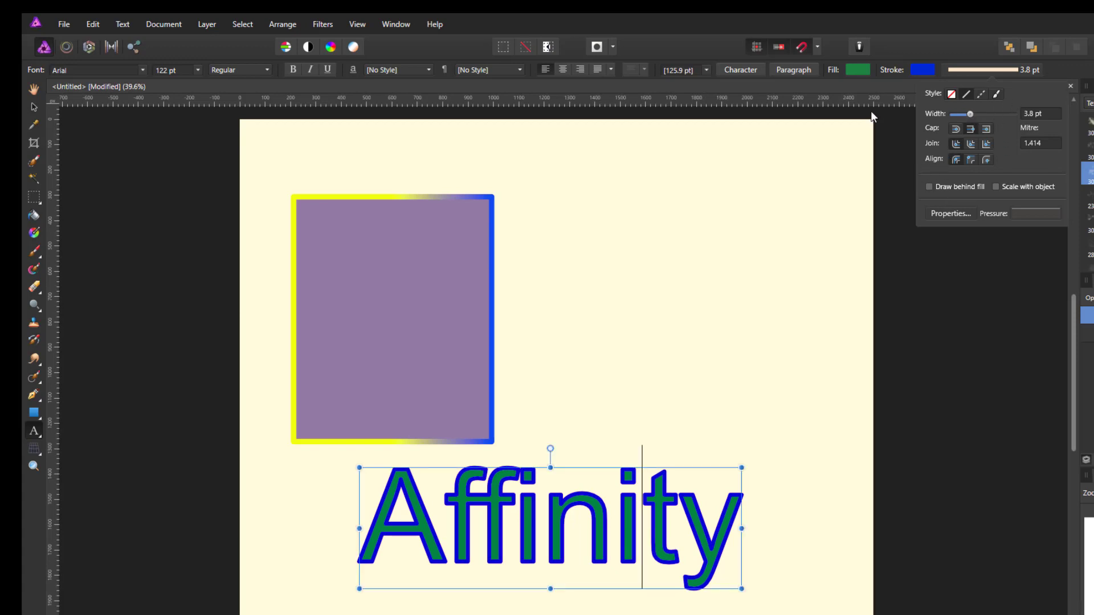
pyautogui.click(888, 84)
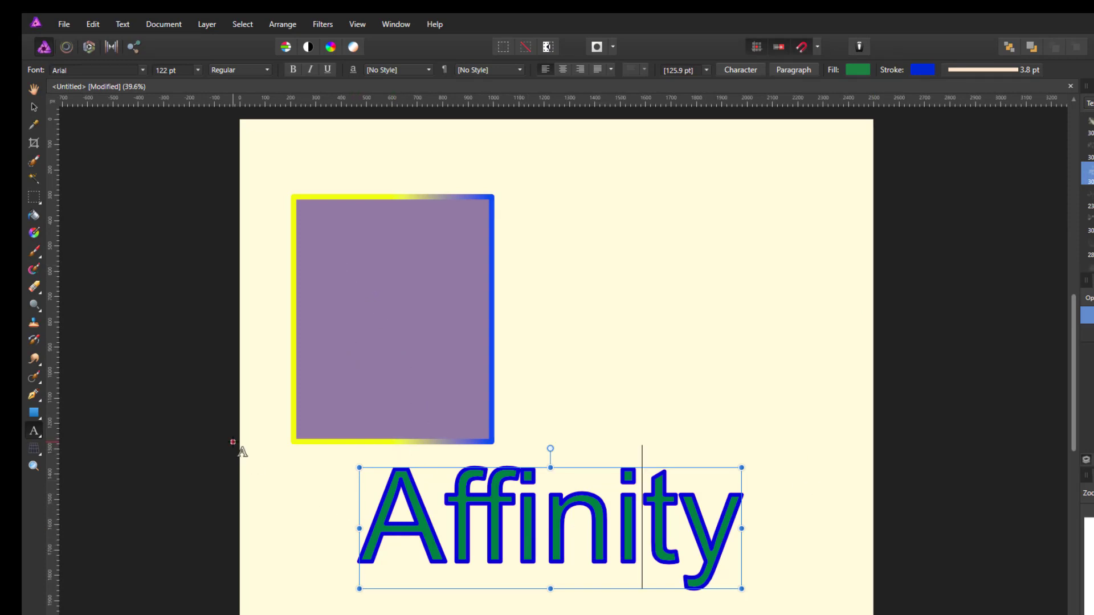
# Draw a straight diagonal line with the Pen tool in line mode, sloping down beside the rectangle in the upper part of the page.
pyautogui.click(34, 395)
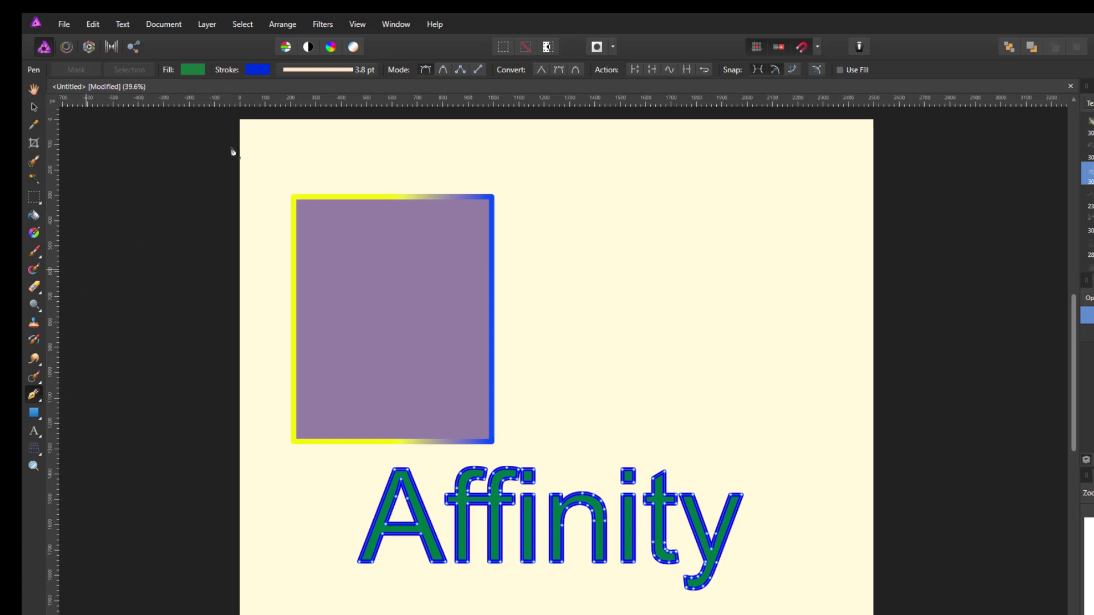
pyautogui.click(477, 69)
pyautogui.click(551, 171)
pyautogui.click(798, 342)
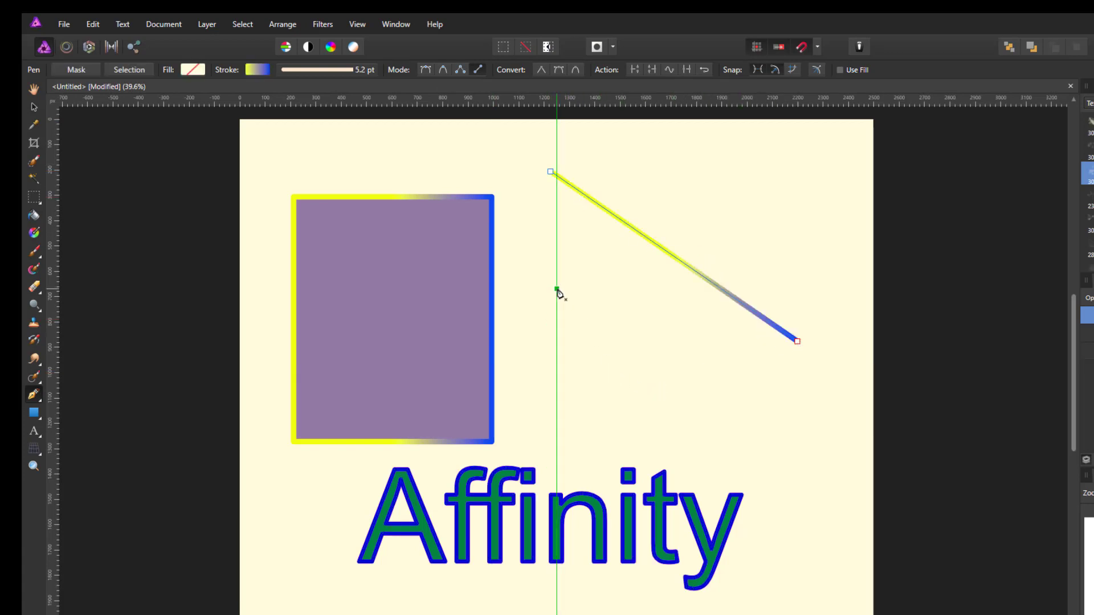
# Widen the diagonal line's stroke to 40.8 pt.
pyautogui.click(327, 68)
pyautogui.moveTo(312, 114); pyautogui.dragTo(335, 116)
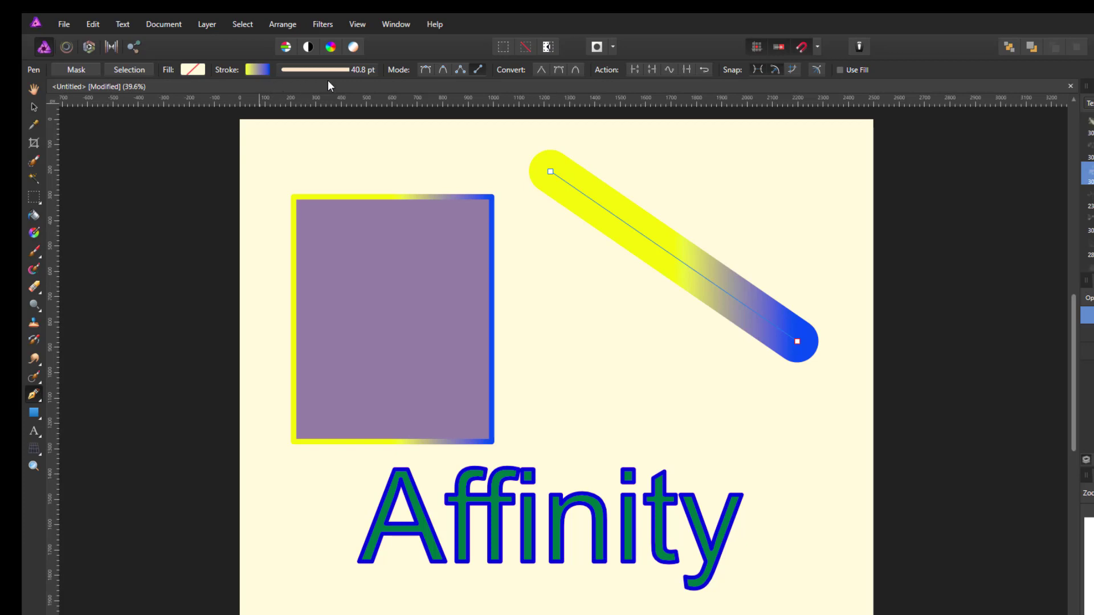
pyautogui.click(758, 314)
pyautogui.moveTo(51, 462)
pyautogui.mouseDown()
pyautogui.moveTo(90, 469)
pyautogui.moveTo(52, 466)
pyautogui.mouseUp()
# Choose the hard round 128 px brush from the Basic category for the Paint Brush tool.
pyautogui.click(34, 251)
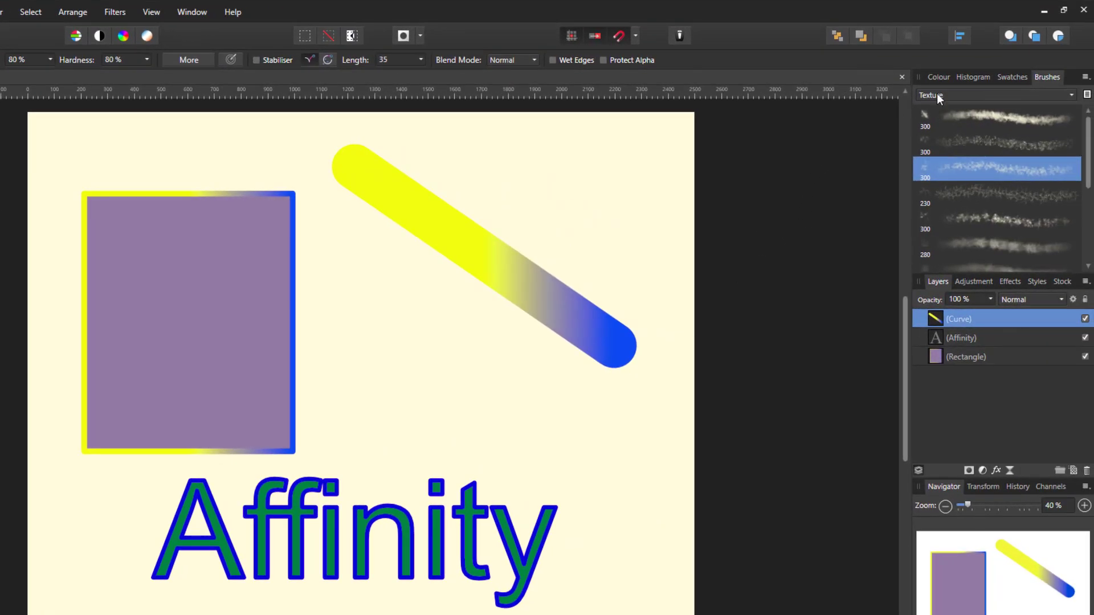
pyautogui.click(1081, 84)
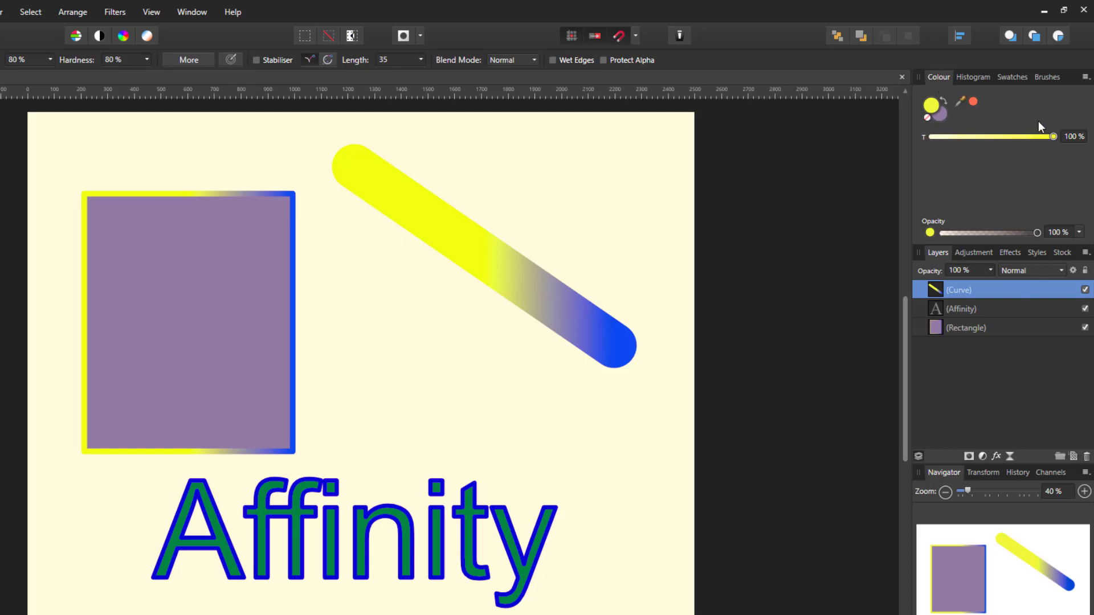
pyautogui.click(1049, 77)
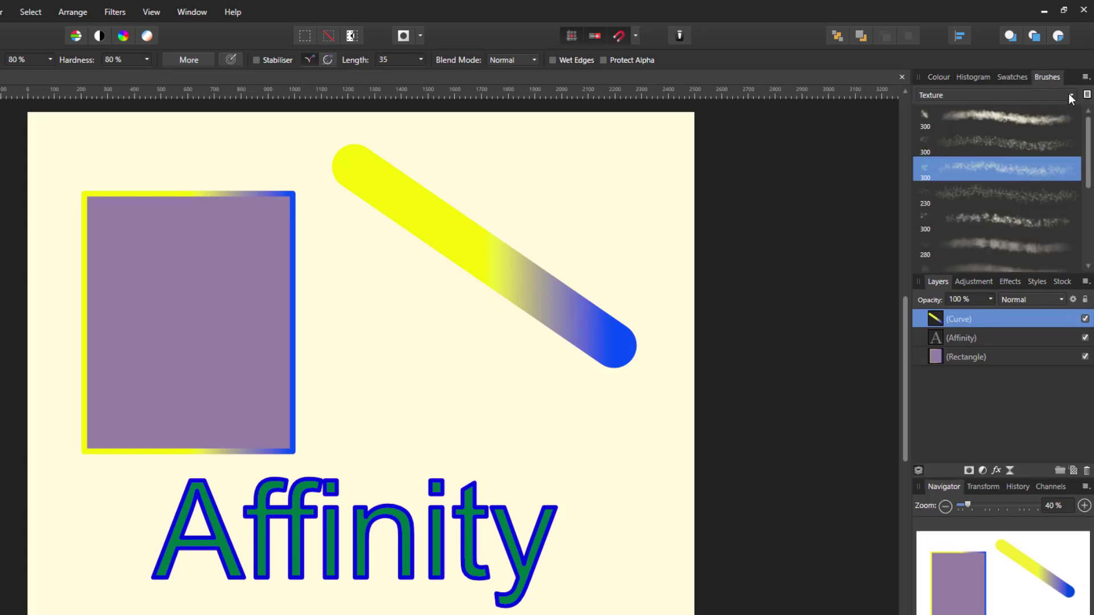
pyautogui.click(1071, 94)
pyautogui.scroll(2, 980, 189)
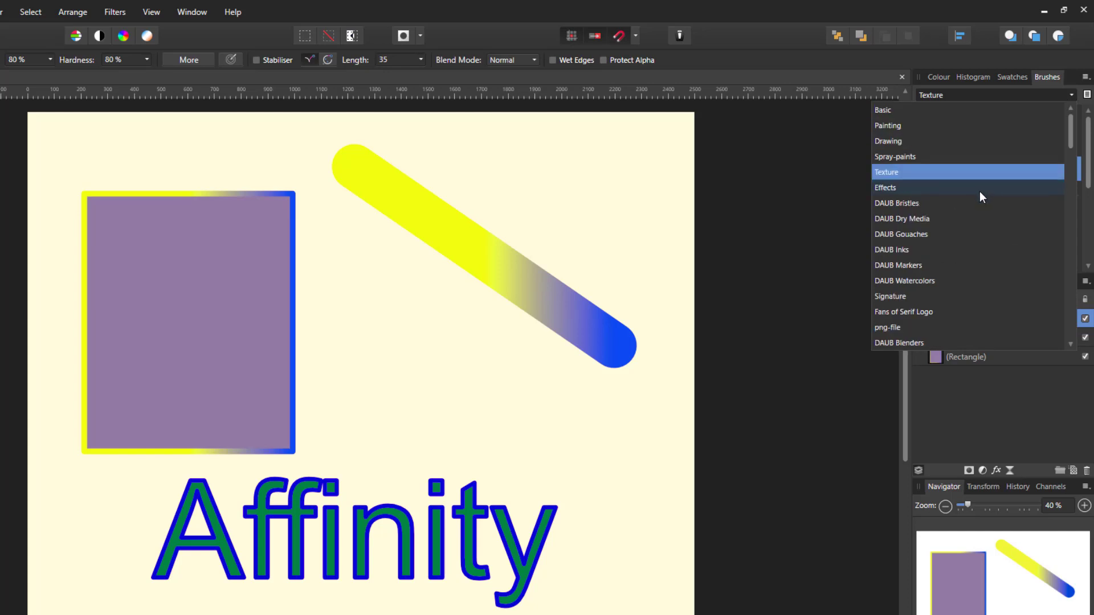
pyautogui.click(875, 111)
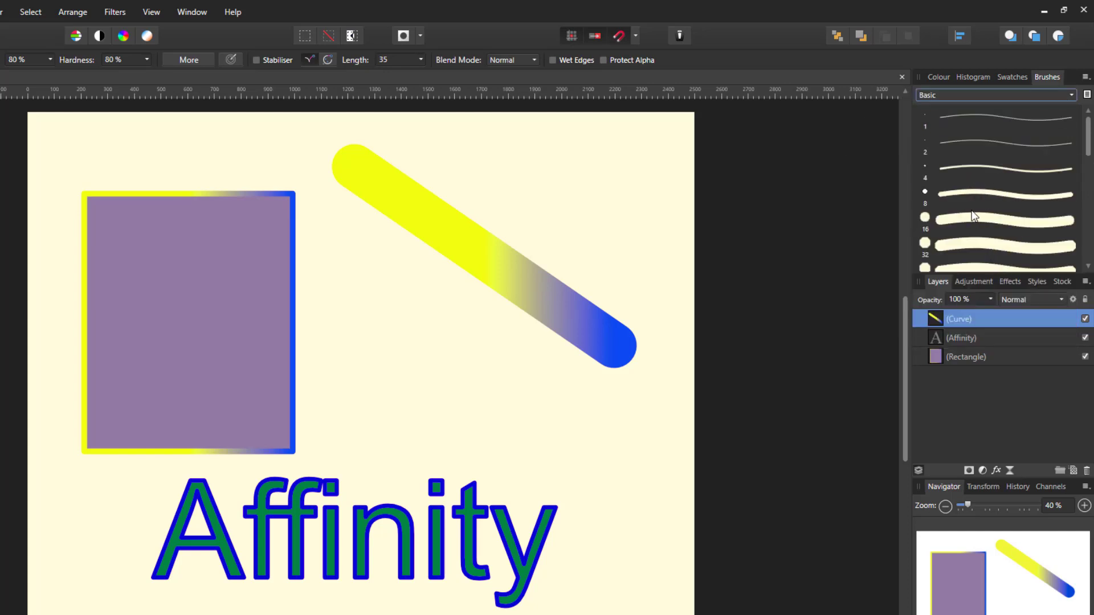
pyautogui.scroll(-2, 973, 216)
pyautogui.click(984, 231)
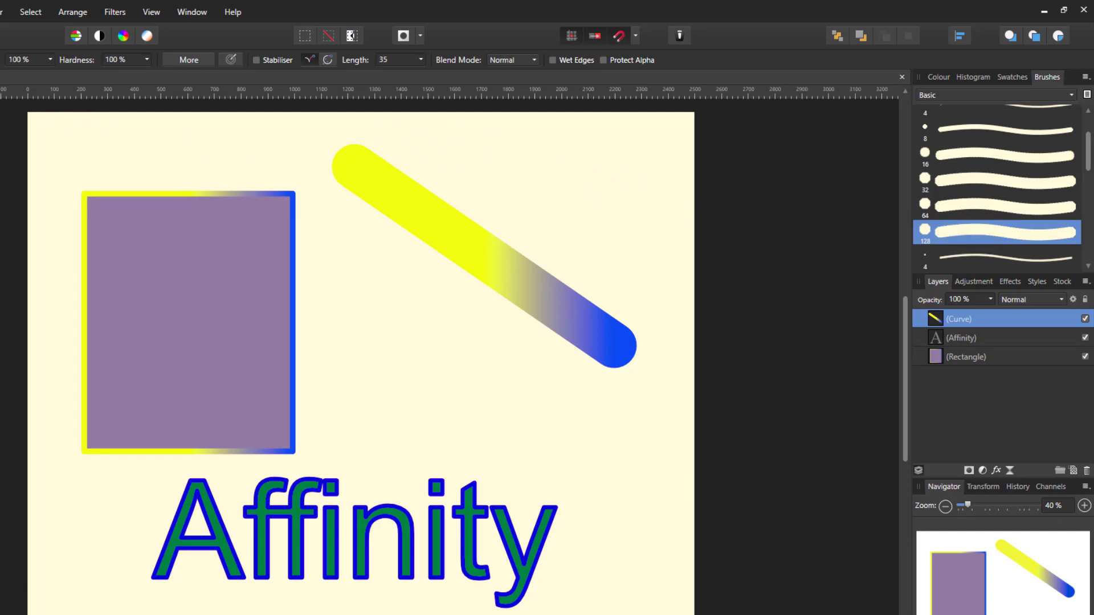
# Reset the brush colours to the defaults and paint a curved black stroke above the diagonal line on a new pixel layer.
pyautogui.click(939, 78)
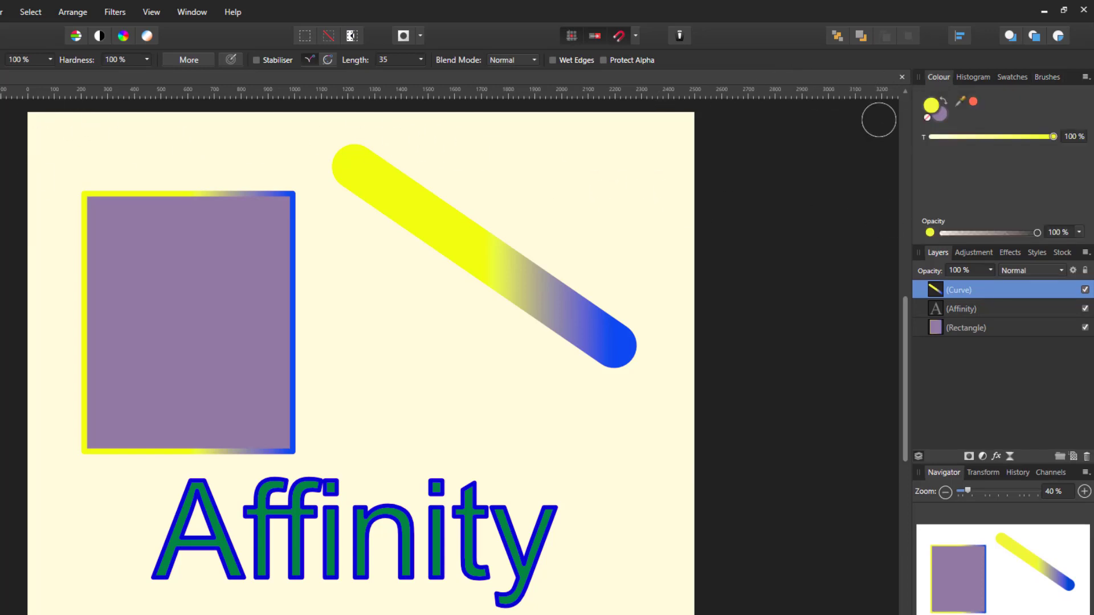
pyautogui.press('d')
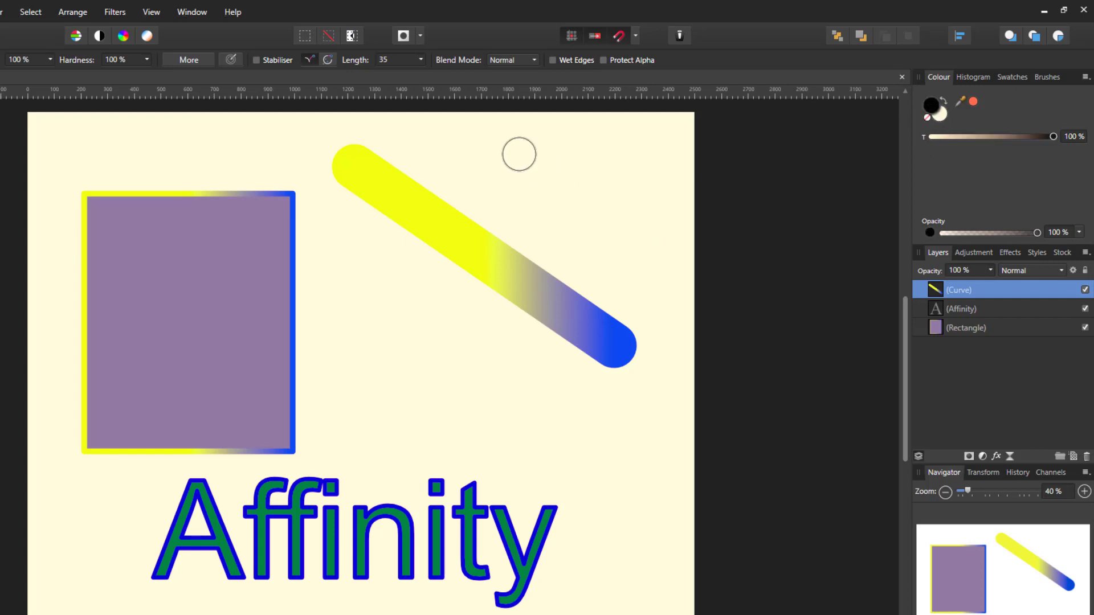
pyautogui.click(1074, 457)
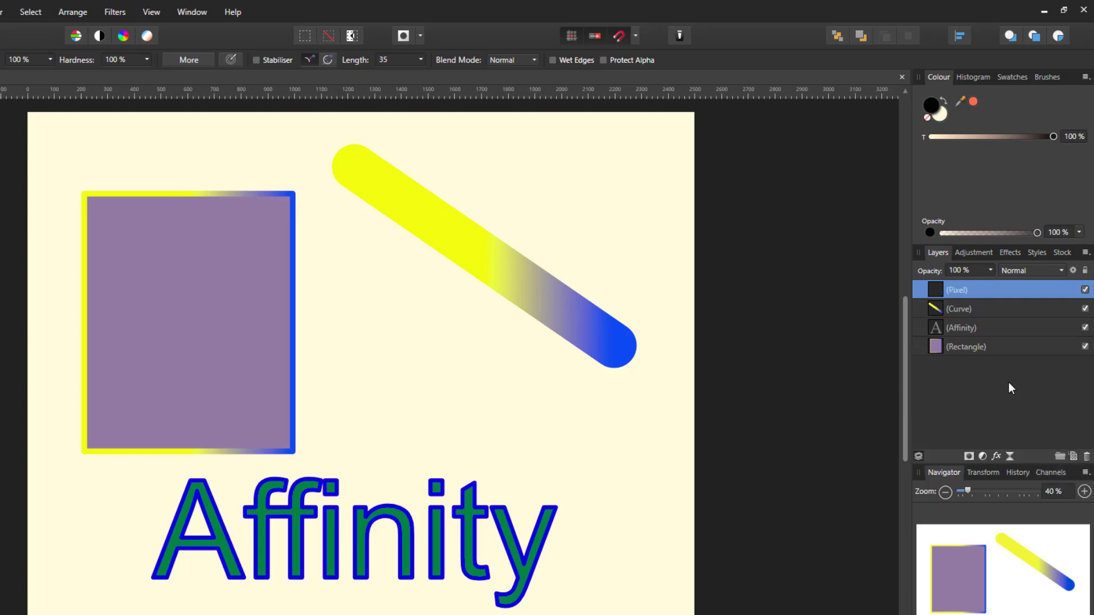
pyautogui.moveTo(481, 150)
pyautogui.mouseDown()
pyautogui.moveTo(557, 175)
pyautogui.moveTo(618, 236)
pyautogui.mouseUp()
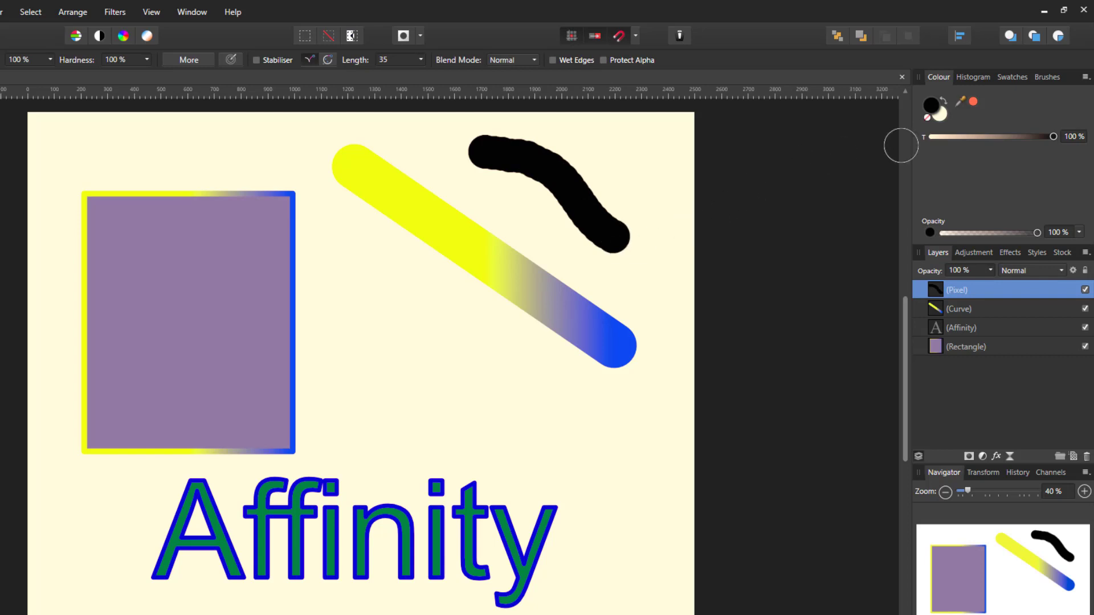
# Change the brush colour to dark blue, about 0300BC.
pyautogui.doubleClick(932, 106)
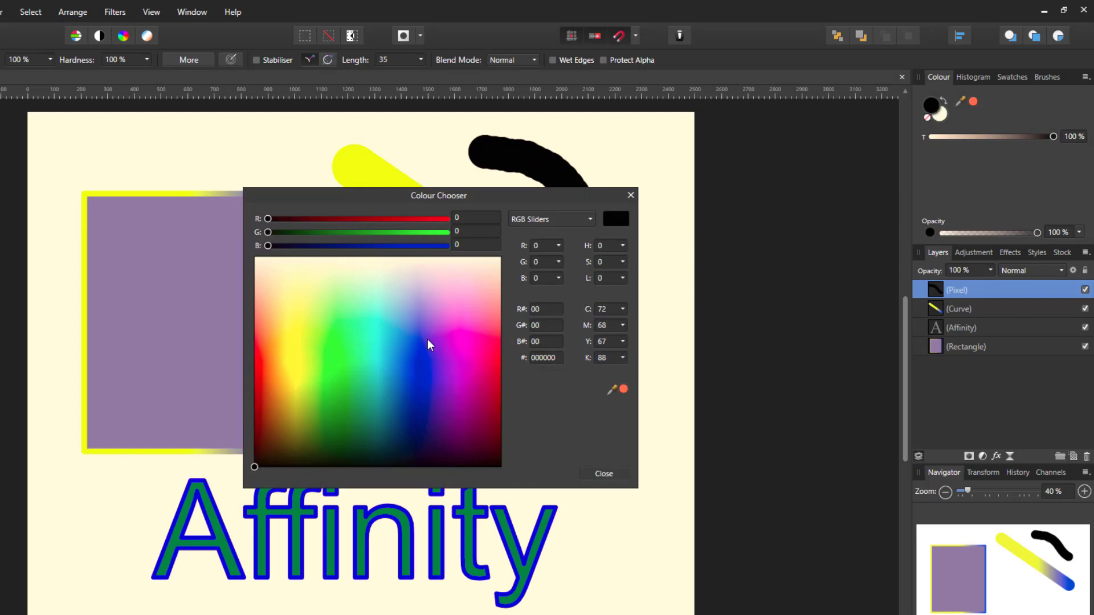
pyautogui.moveTo(428, 339); pyautogui.dragTo(419, 390)
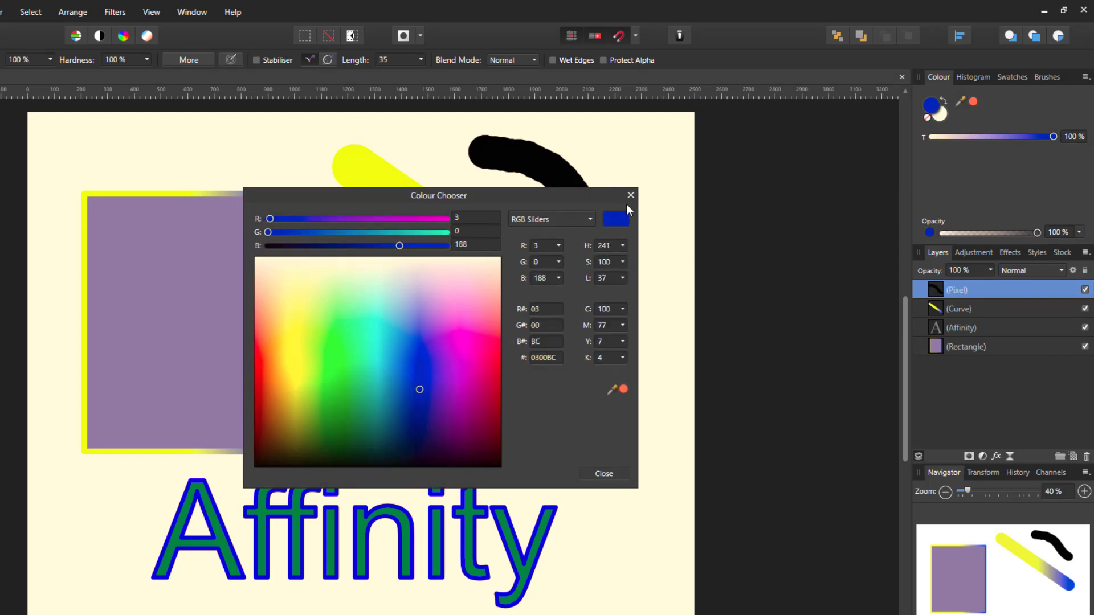
pyautogui.click(601, 473)
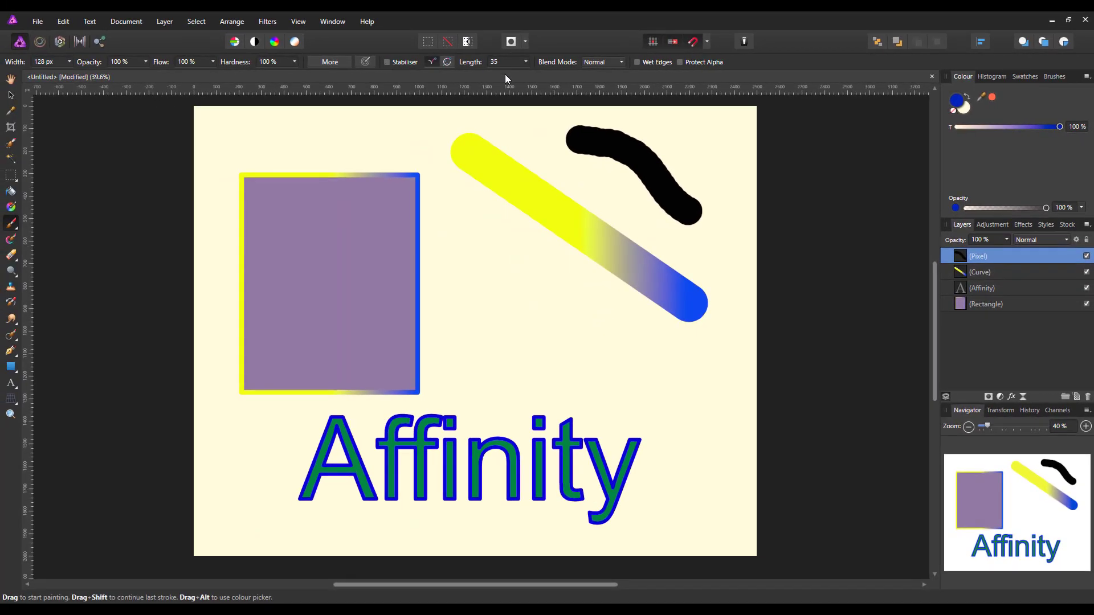
# Paint two crossing blue strokes beside and over the black stroke, undoing the stray dot painted between them.
pyautogui.click(665, 178)
pyautogui.moveTo(696, 138); pyautogui.dragTo(621, 180)
pyautogui.click(729, 170)
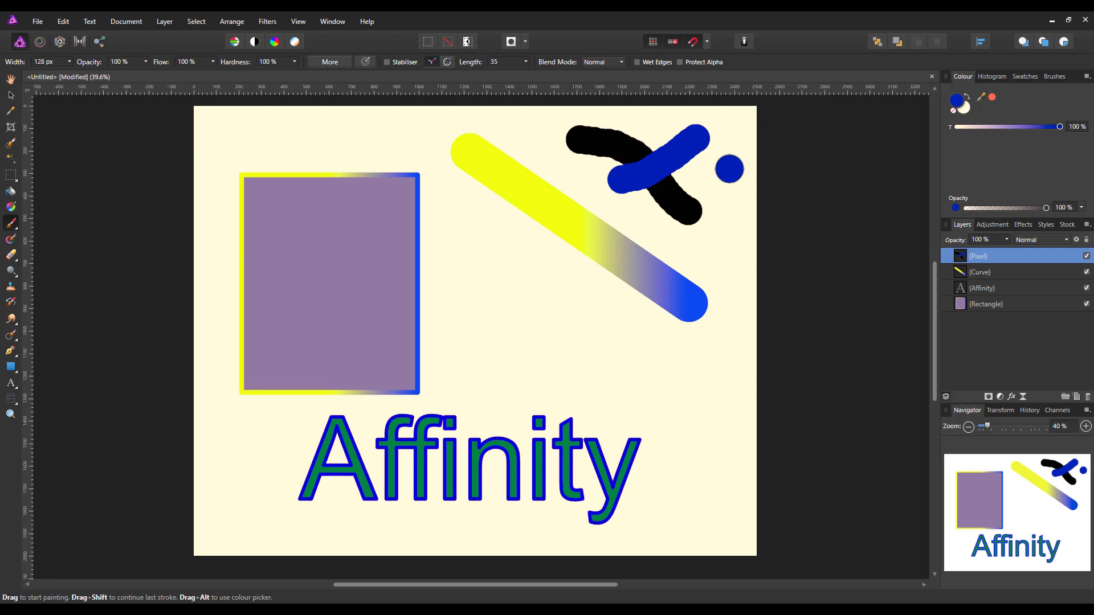
pyautogui.hotkey('ctrl', 'z')
pyautogui.moveTo(666, 124); pyautogui.dragTo(710, 160)
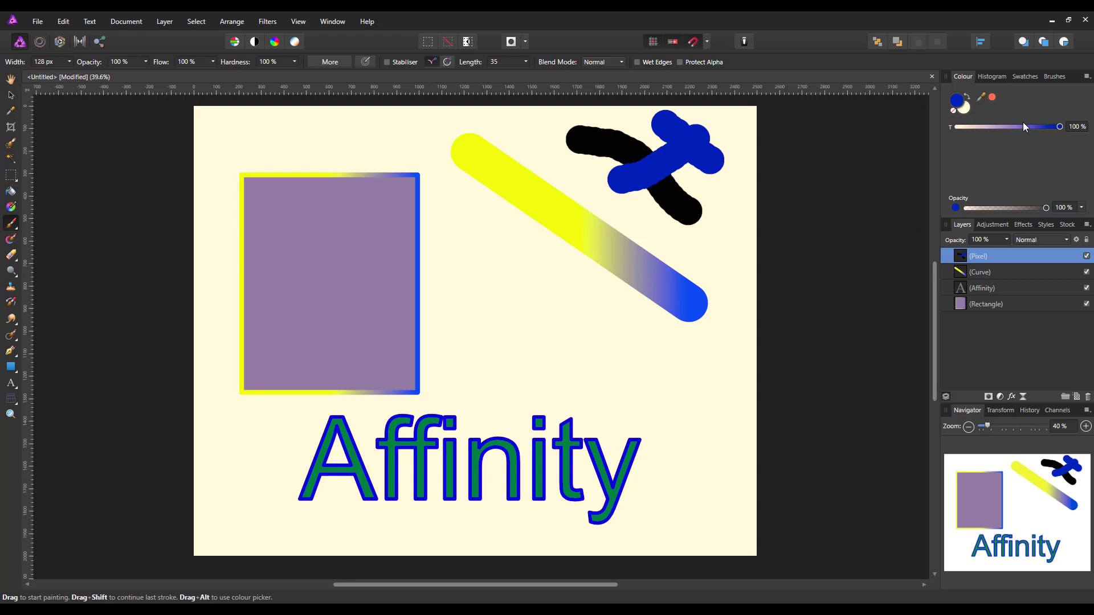
# Delete the pixel, curve, text and rectangle layers, and add a new empty pixel layer with the Gradient tool active.
pyautogui.keyDown('shift'); pyautogui.click(1033, 303); pyautogui.keyUp('shift')
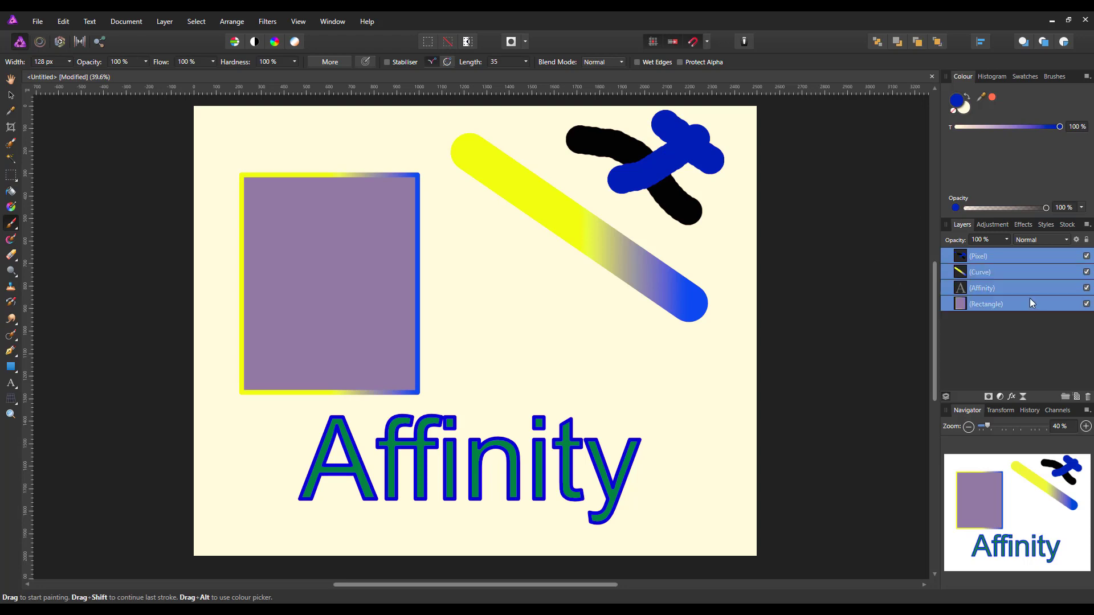
pyautogui.press('Delete')
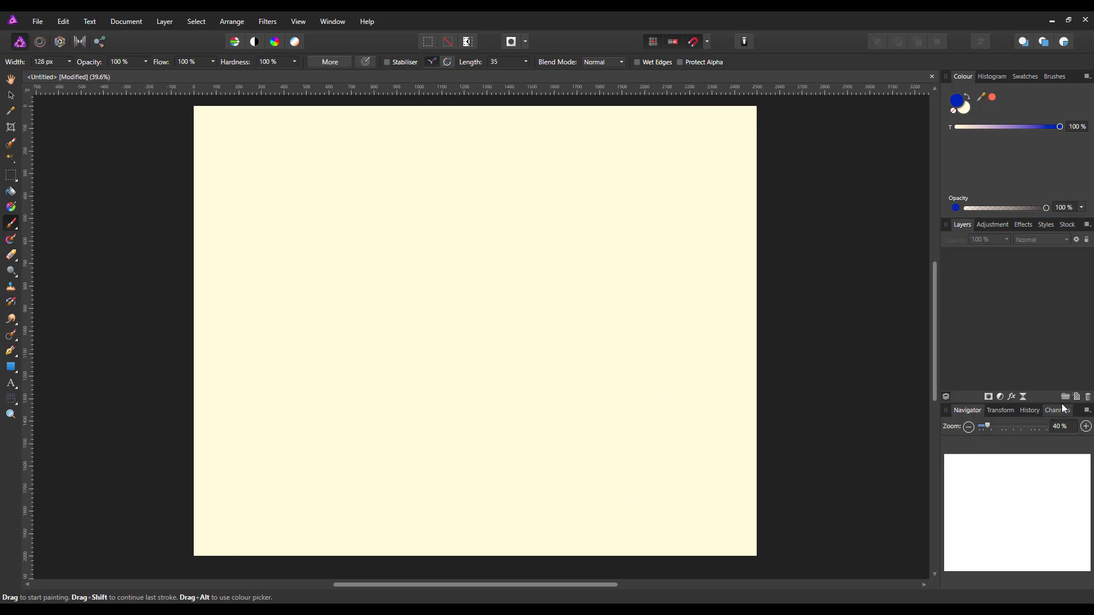
pyautogui.click(10, 208)
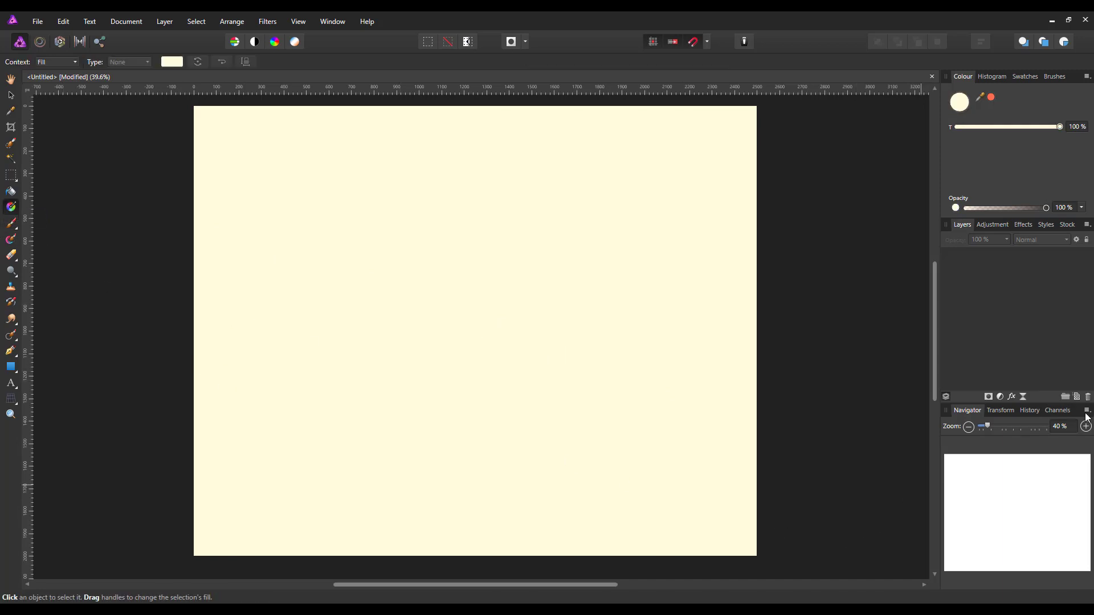
pyautogui.click(1077, 397)
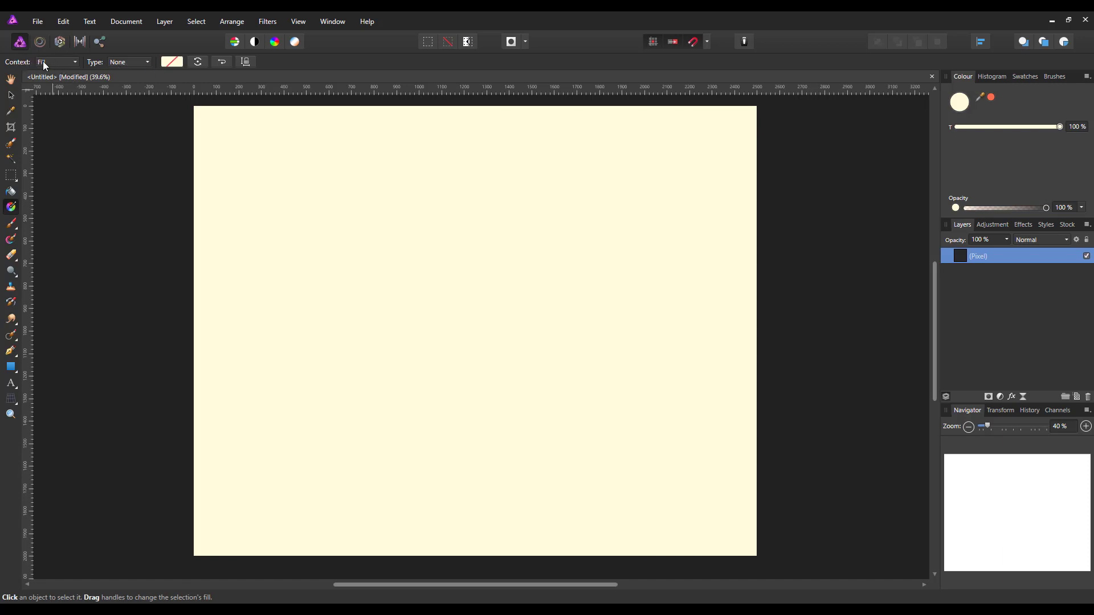
# Try a linear gradient fill running horizontally across the empty pixel layer, and undo it.
pyautogui.click(148, 63)
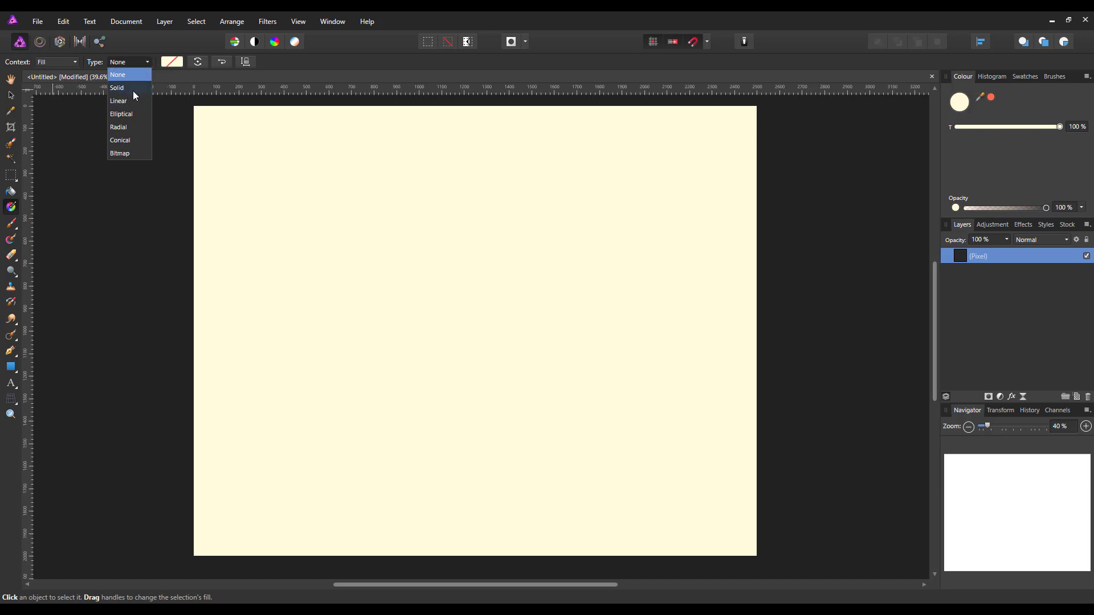
pyautogui.click(119, 101)
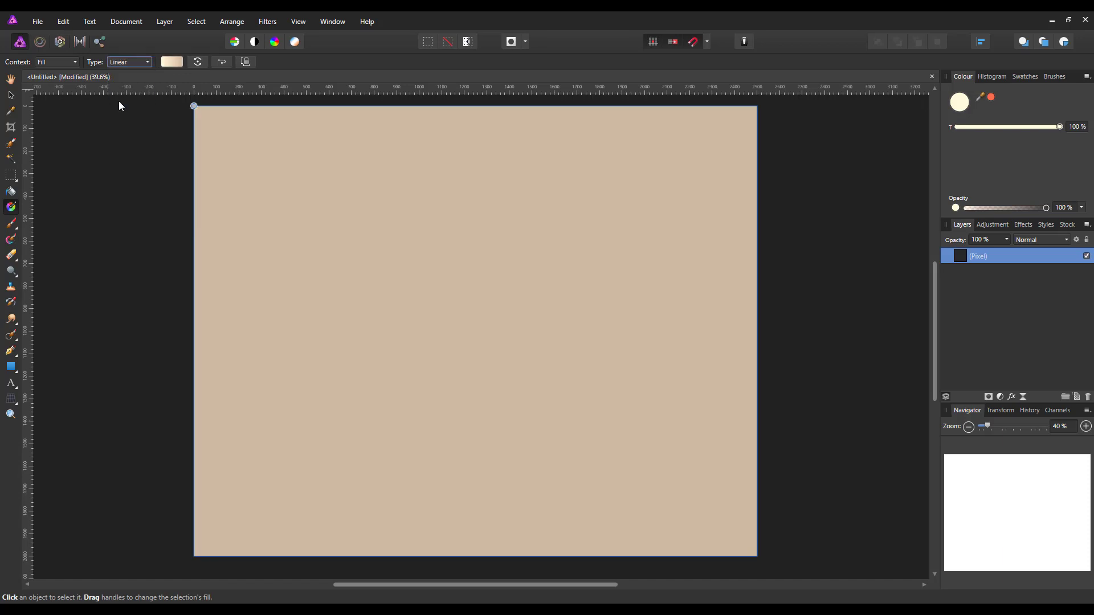
pyautogui.moveTo(214, 255); pyautogui.dragTo(723, 254)
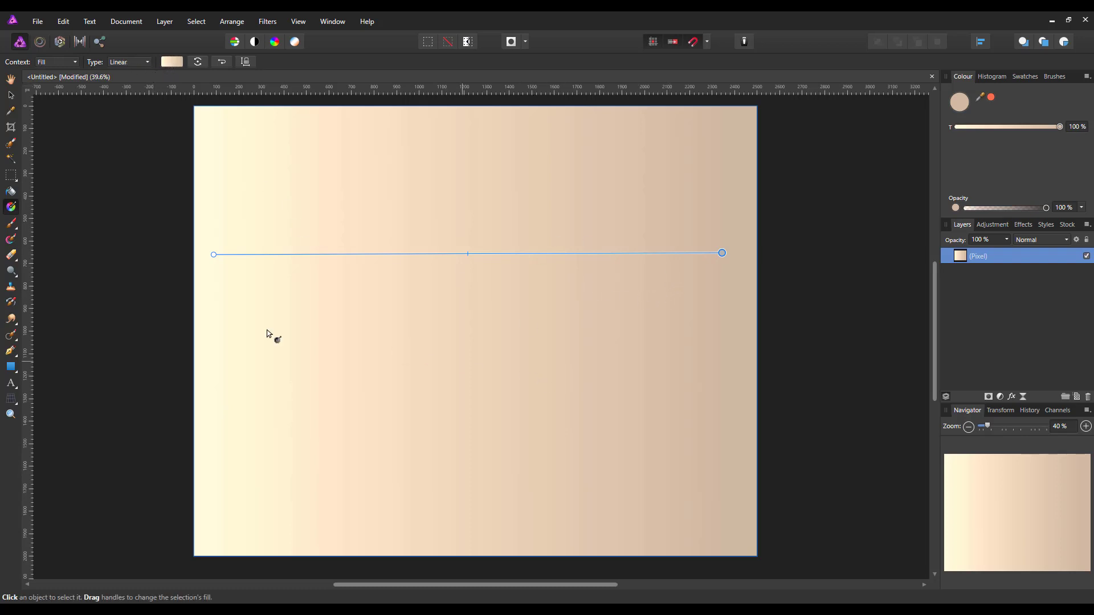
pyautogui.click(141, 302)
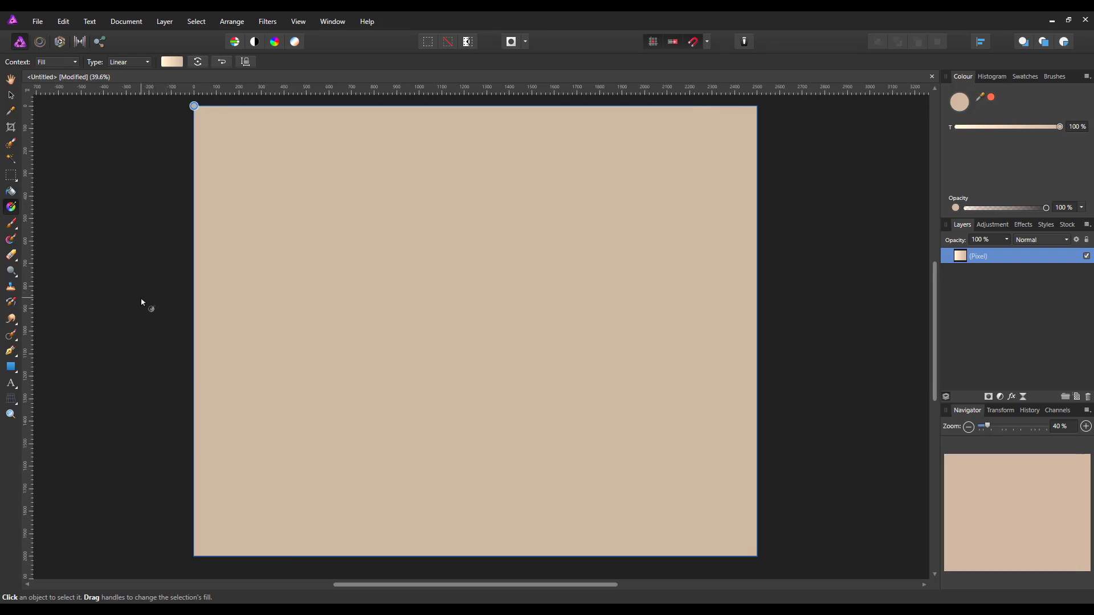
pyautogui.hotkey('ctrl', 'z')
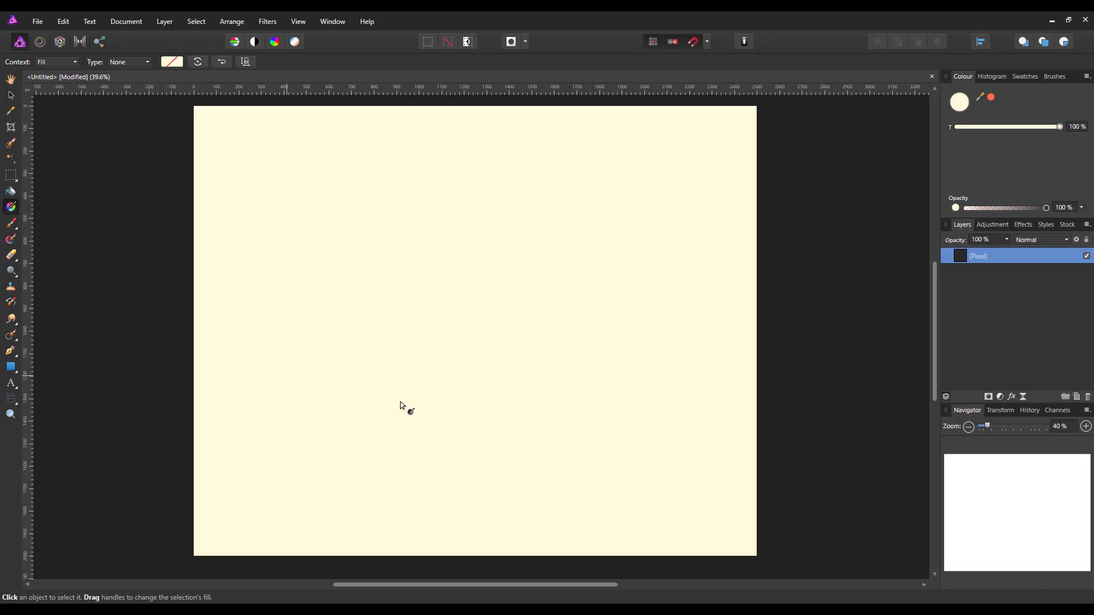
# Draw a large rectangle in the middle of the page and set its stroke width to 10.5 pt.
pyautogui.click(10, 370)
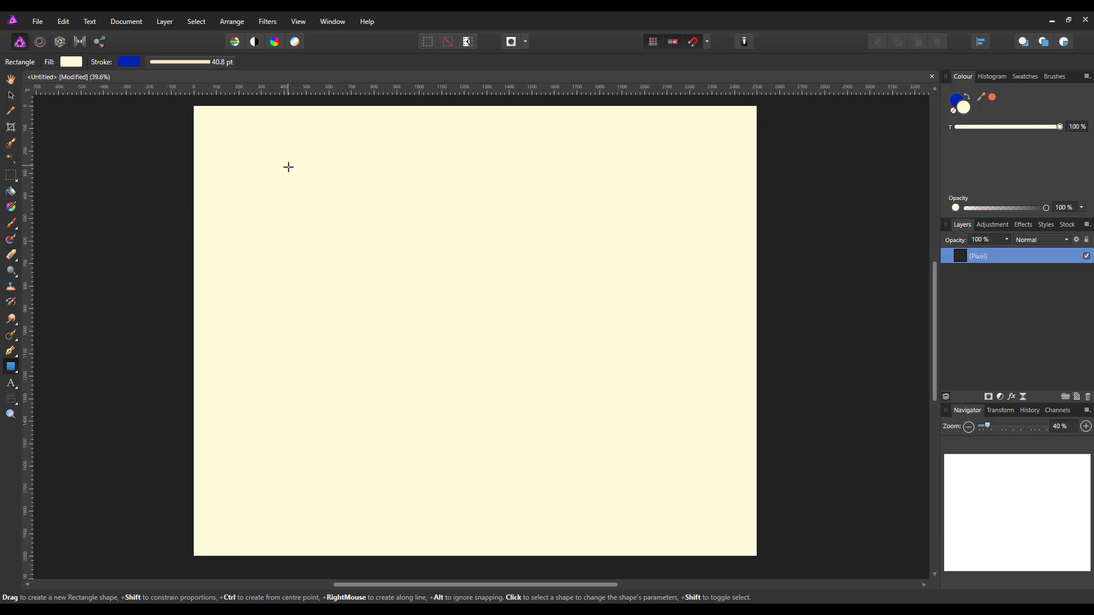
pyautogui.moveTo(288, 165); pyautogui.dragTo(677, 490)
pyautogui.moveTo(196, 62)
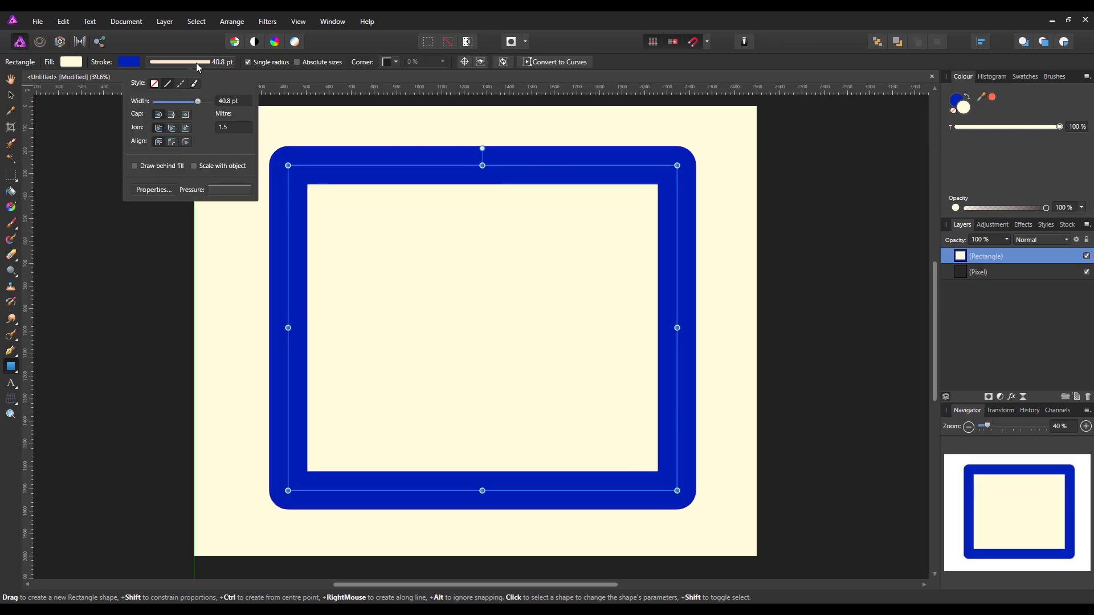
pyautogui.moveTo(197, 100)
pyautogui.mouseDown()
pyautogui.moveTo(170, 104)
pyautogui.moveTo(179, 108)
pyautogui.mouseUp()
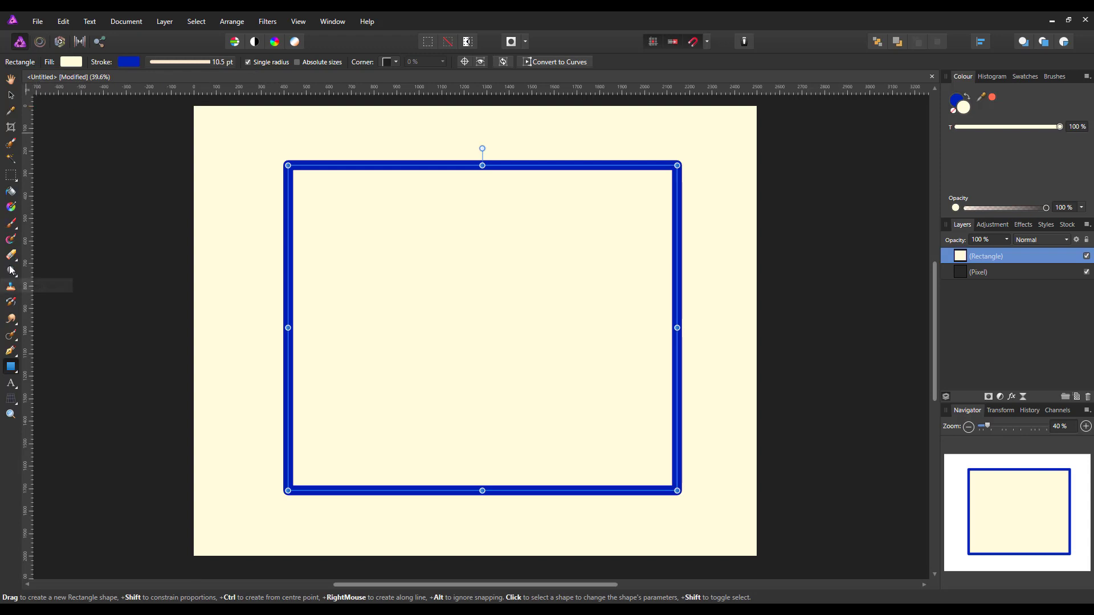
# Apply a radial gradient to the rectangle's fill with the Gradient tool.
pyautogui.click(9, 208)
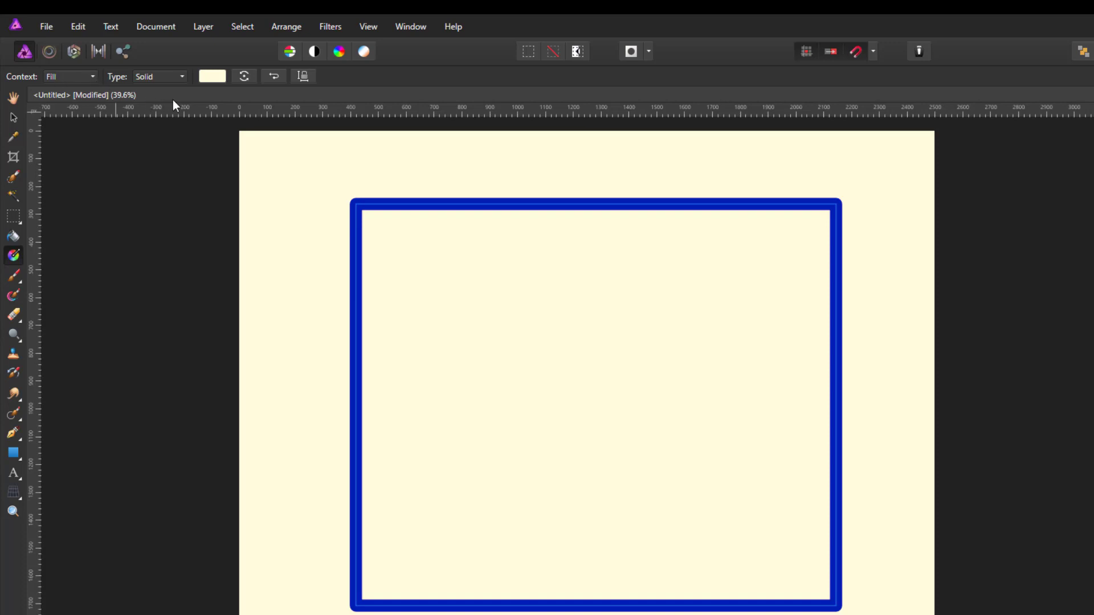
pyautogui.click(182, 76)
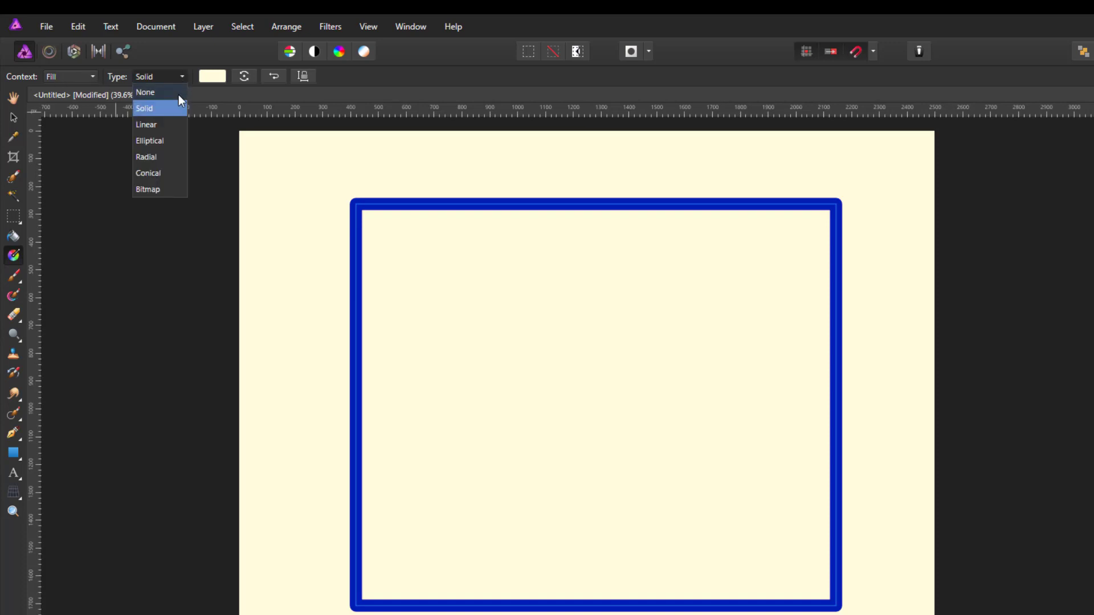
pyautogui.click(150, 159)
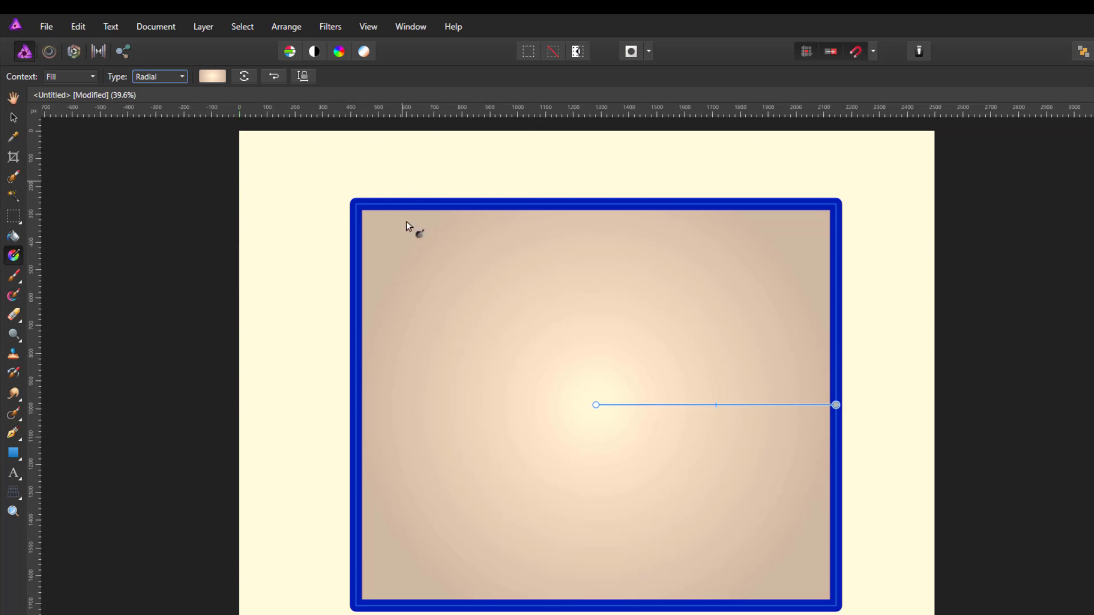
# Set the end stop of the rectangle's radial fill gradient to dark red, hex 620018.
pyautogui.click(209, 77)
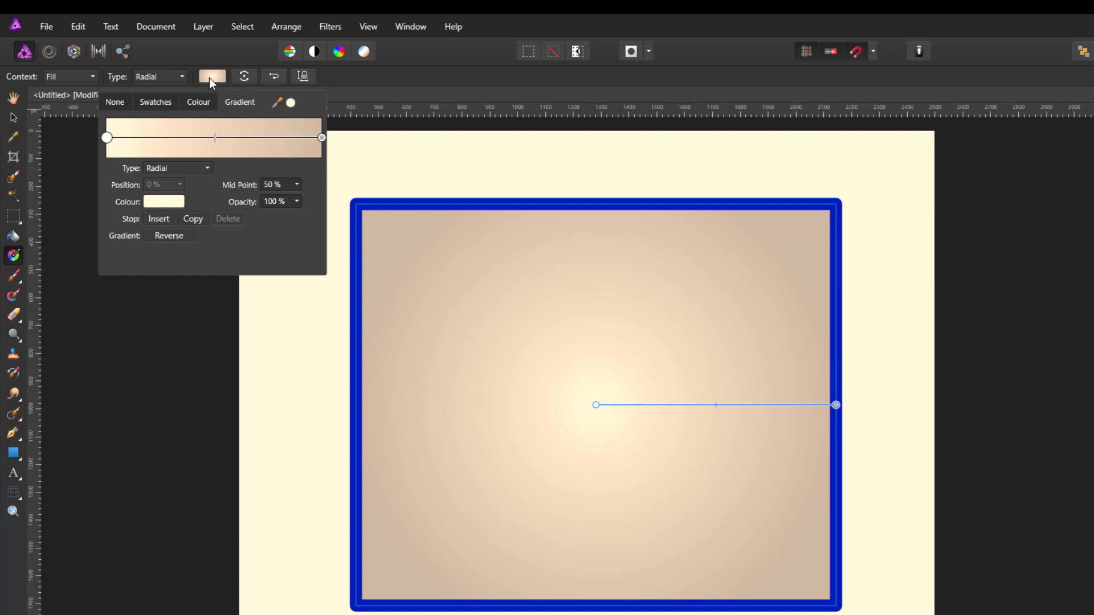
pyautogui.click(322, 137)
pyautogui.click(173, 203)
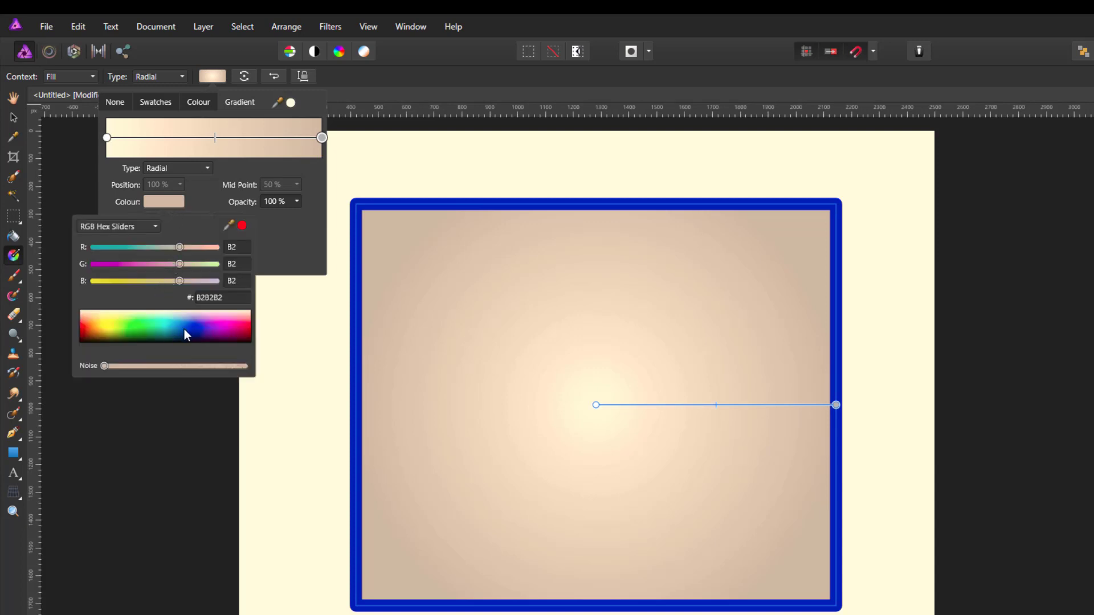
pyautogui.moveTo(237, 326); pyautogui.dragTo(245, 337)
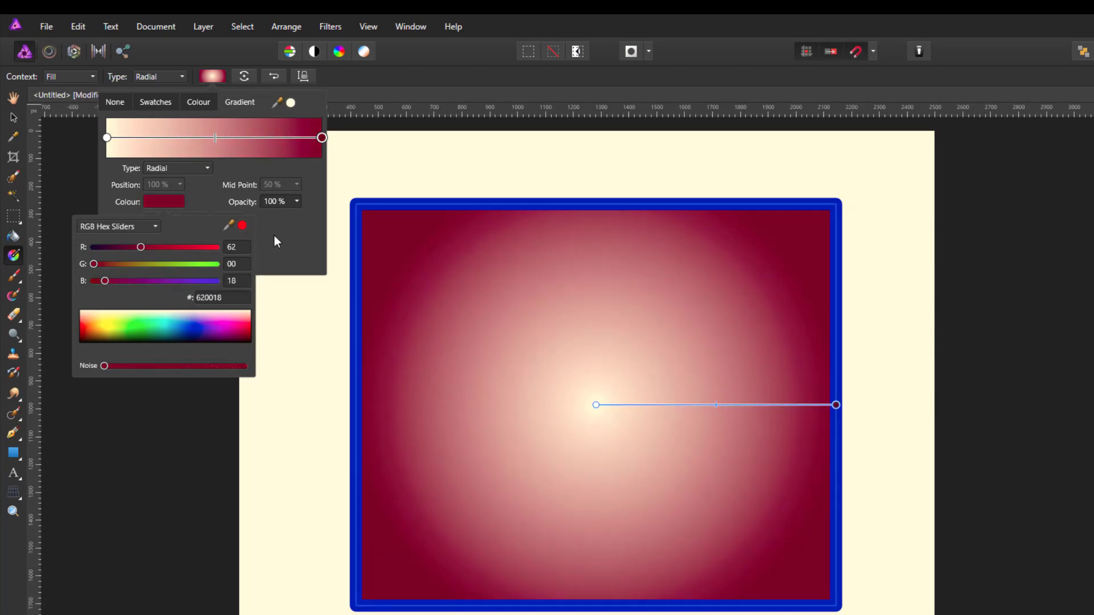
pyautogui.click(275, 236)
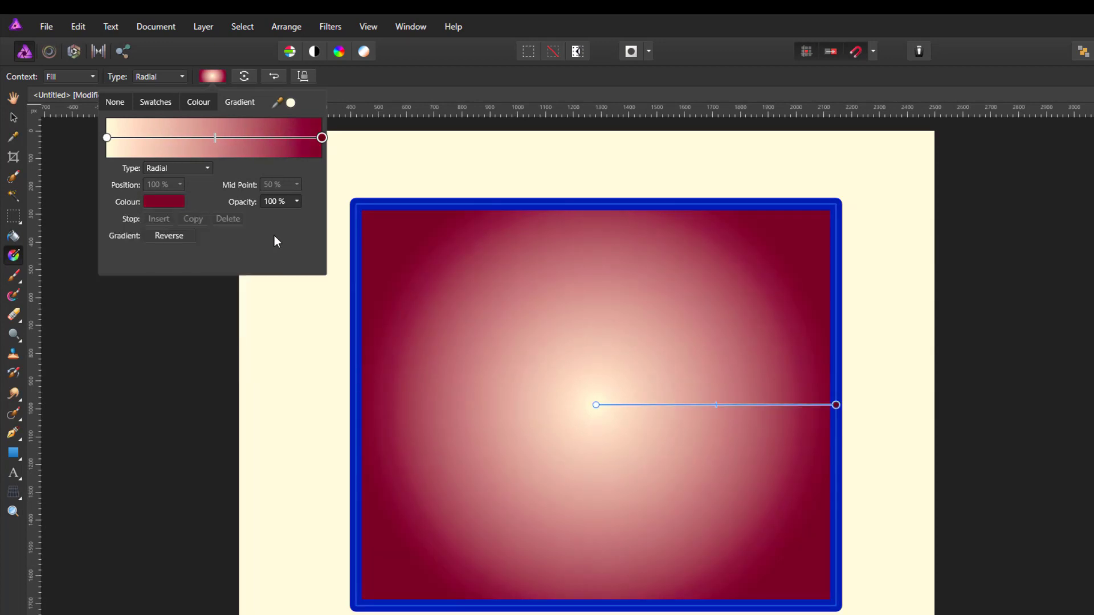
pyautogui.click(354, 90)
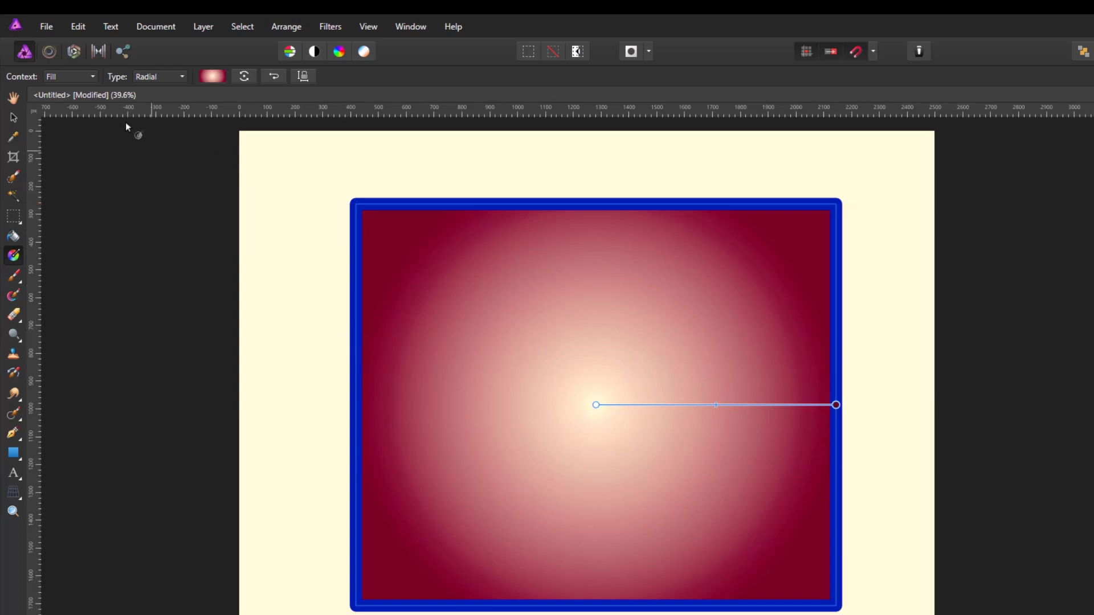
# Switch the gradient context to the rectangle's stroke and give it a linear gradient.
pyautogui.click(94, 77)
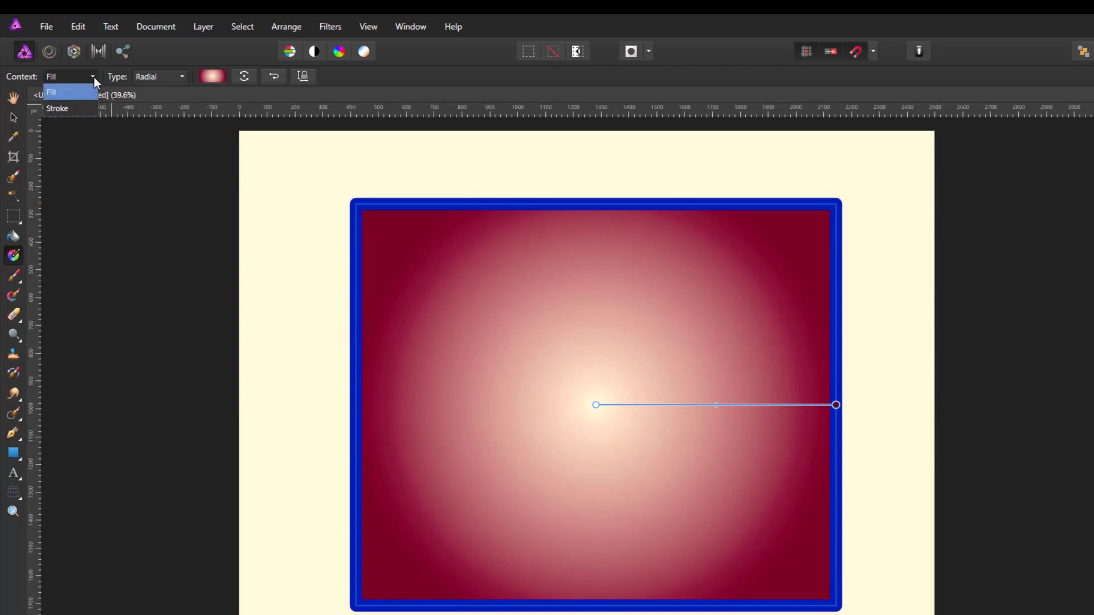
pyautogui.click(59, 109)
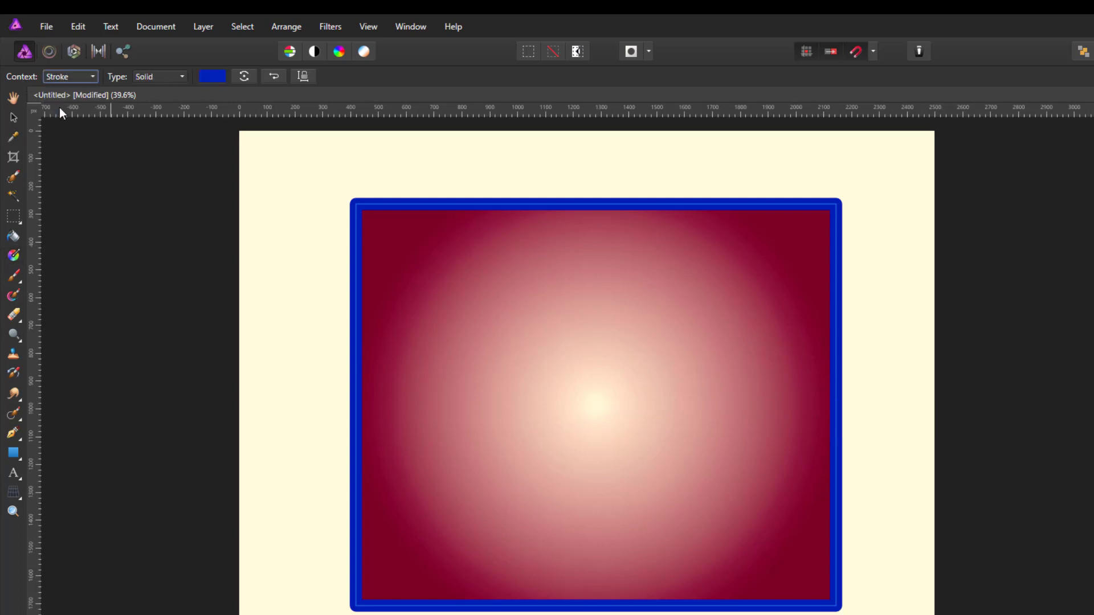
pyautogui.click(182, 76)
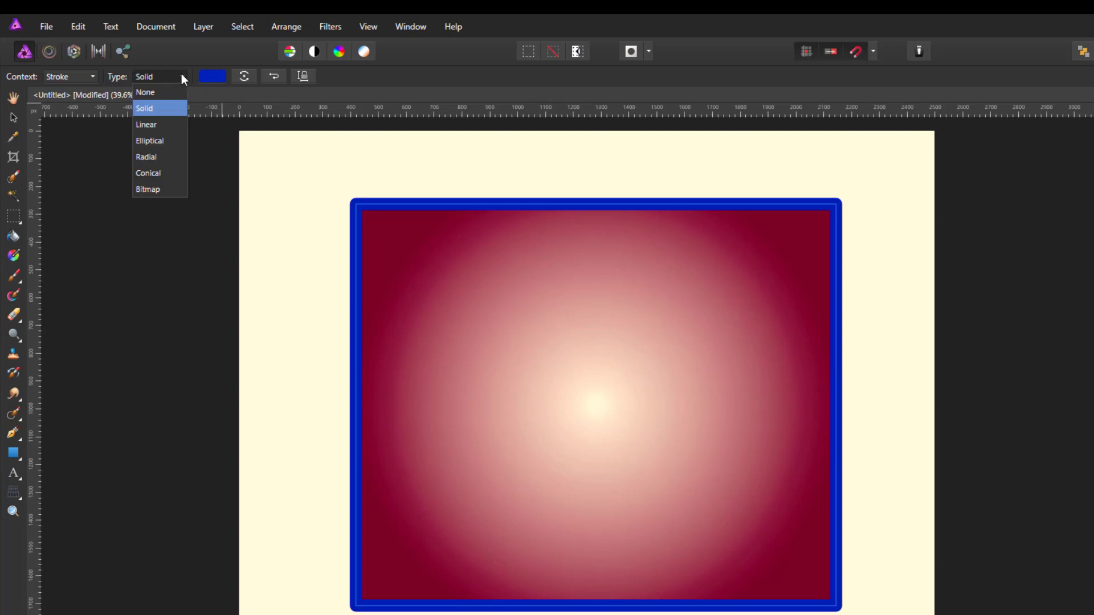
pyautogui.click(146, 125)
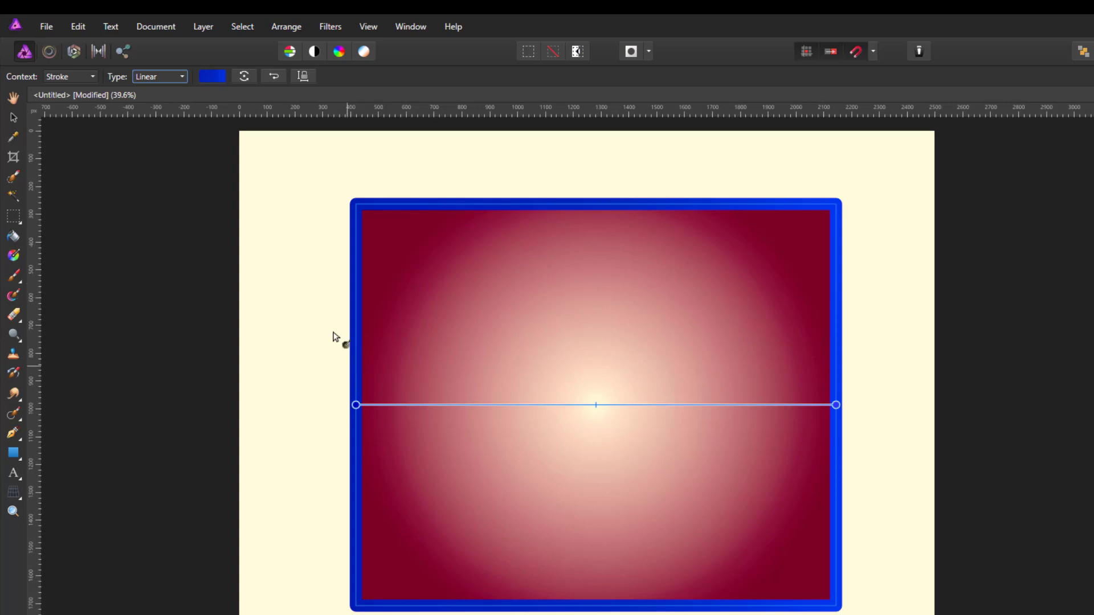
# Set the end stop of the stroke's linear gradient to yellow, hex D4FF10, and leave the Gradient tool for panning.
pyautogui.click(212, 76)
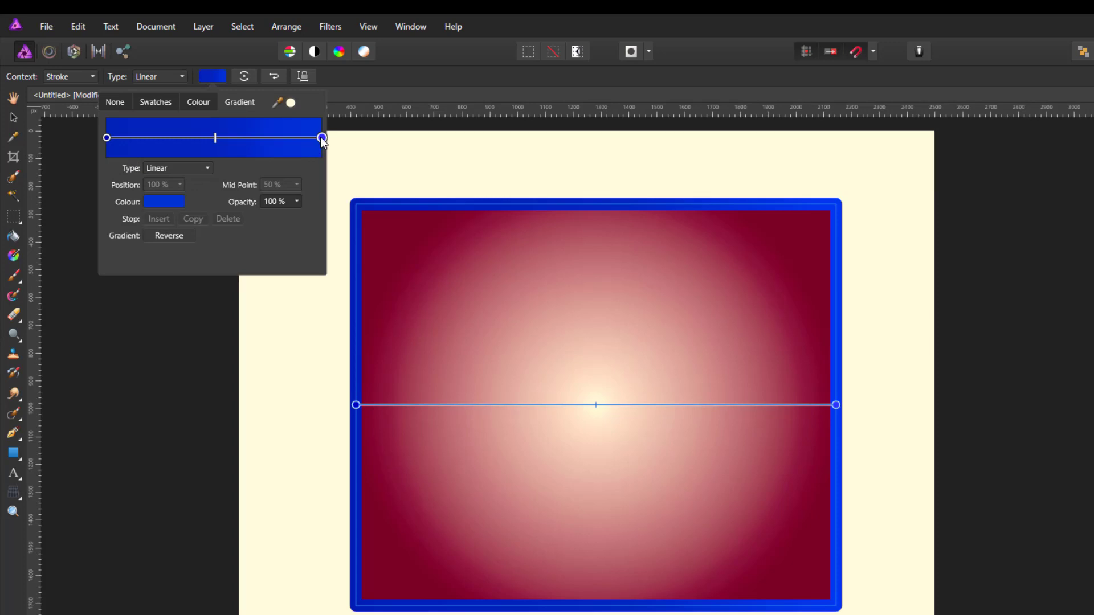
pyautogui.click(171, 202)
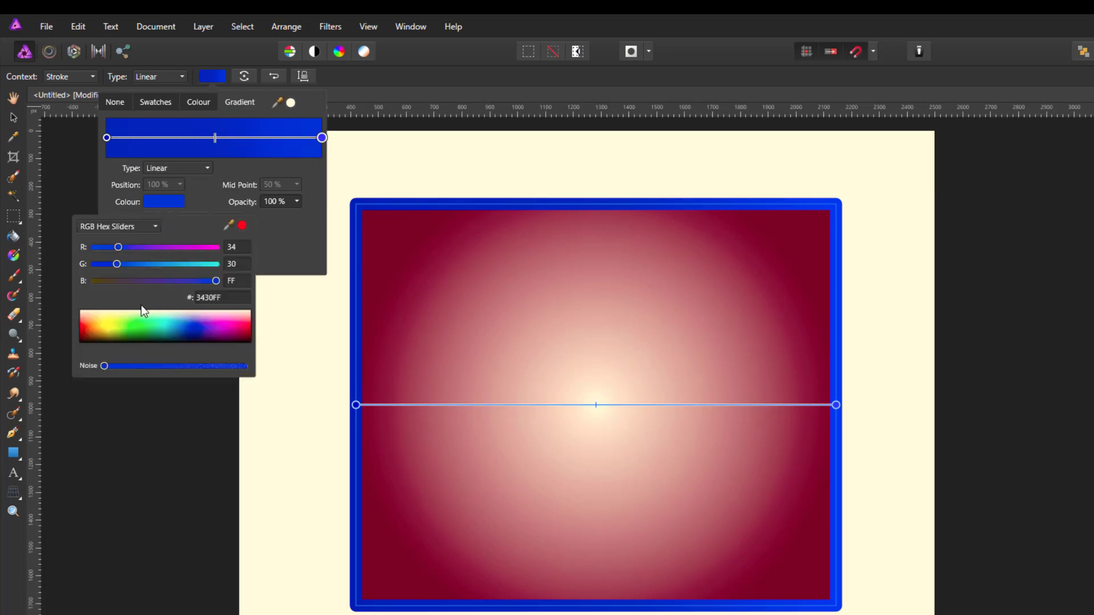
pyautogui.click(112, 323)
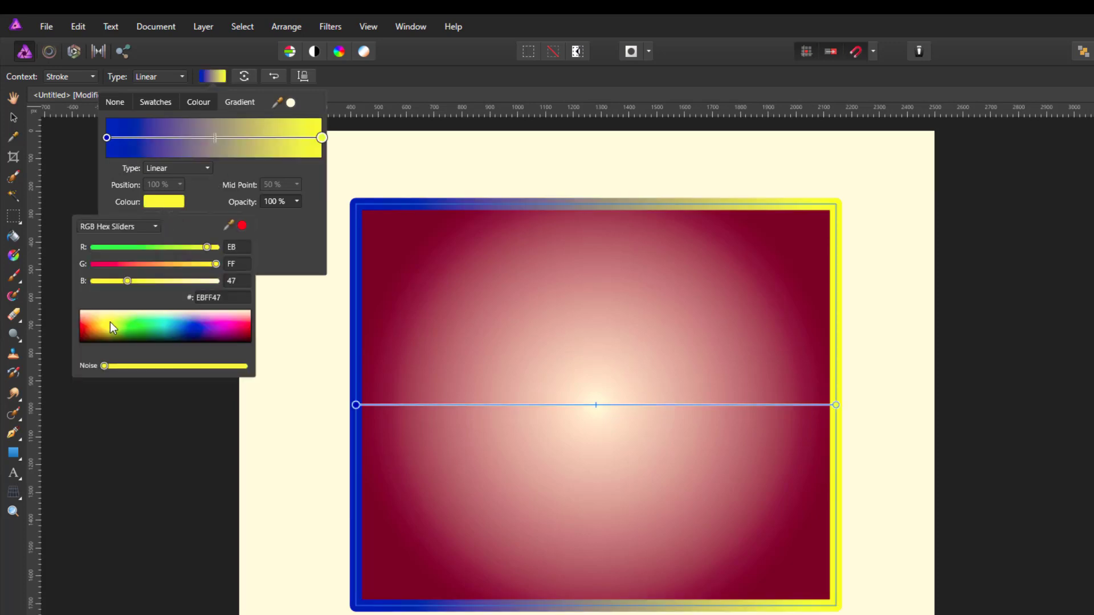
pyautogui.moveTo(111, 322); pyautogui.dragTo(114, 326)
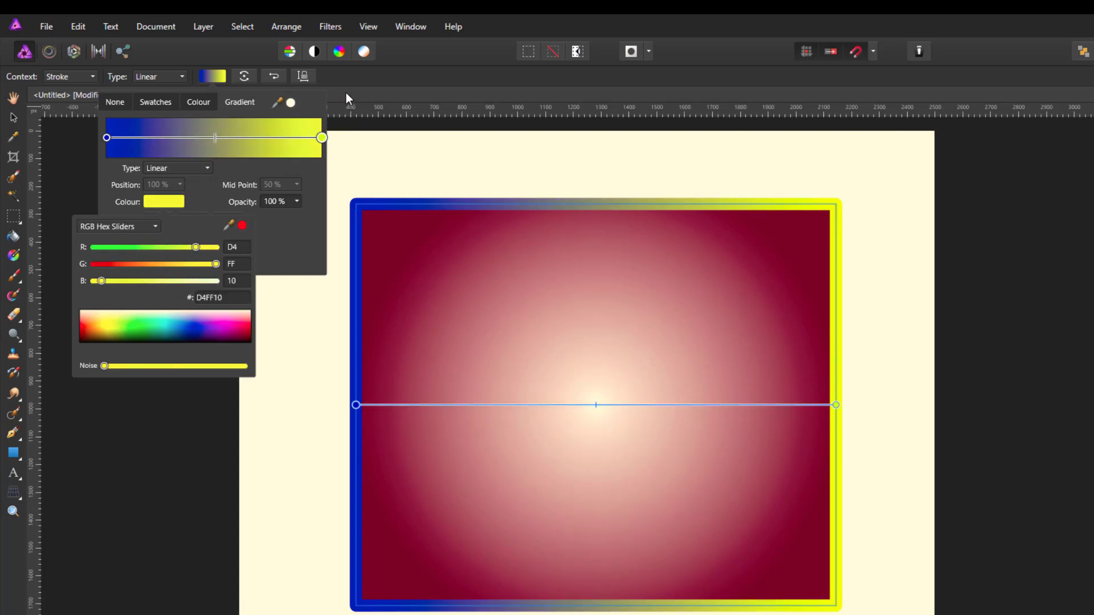
pyautogui.click(299, 213)
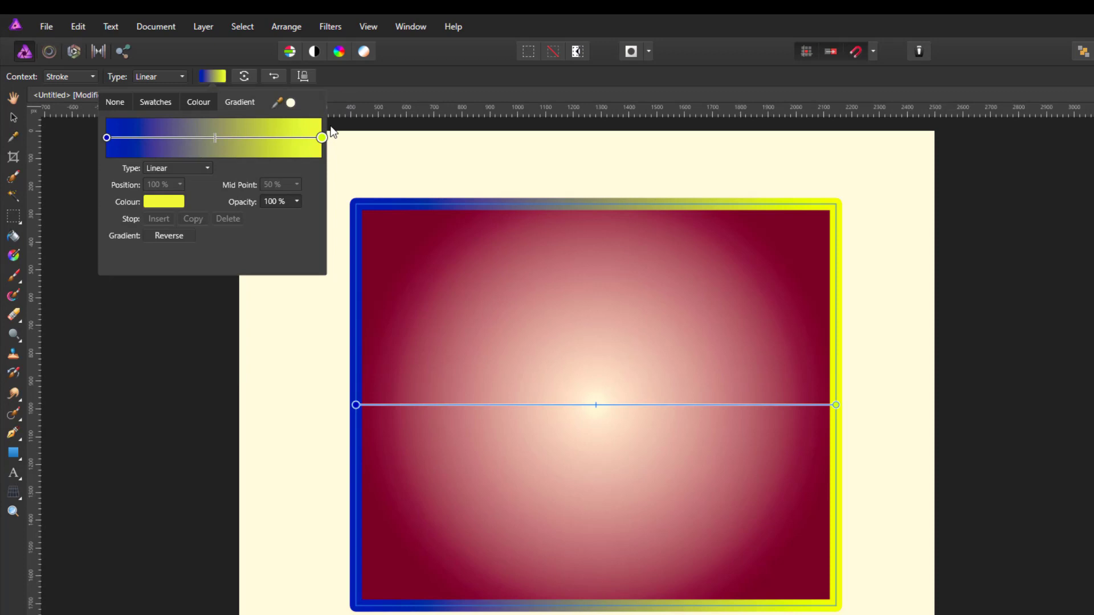
pyautogui.click(346, 95)
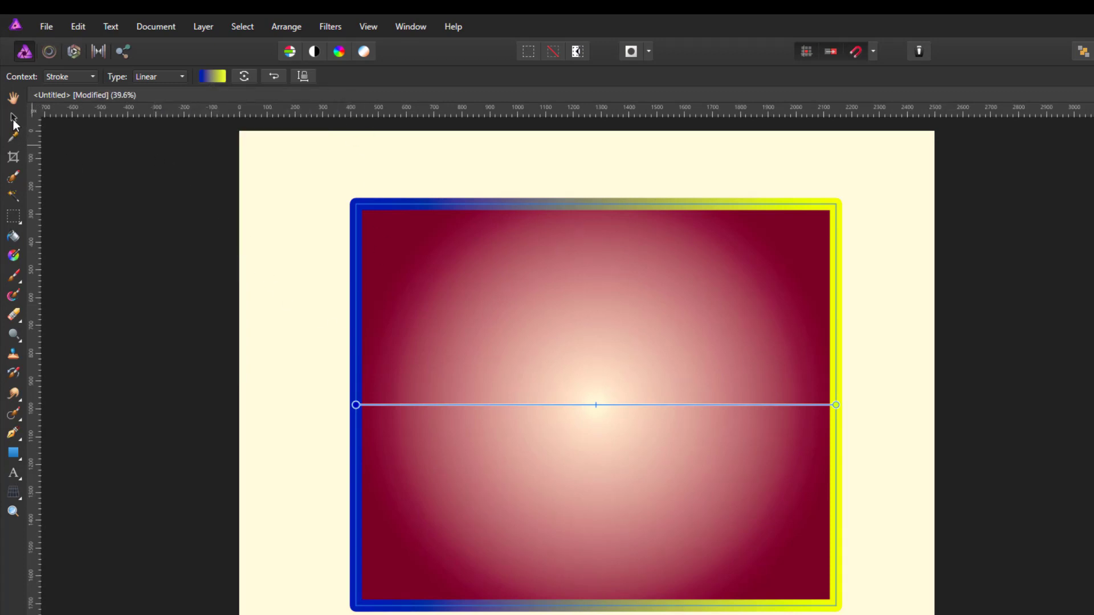
pyautogui.click(13, 98)
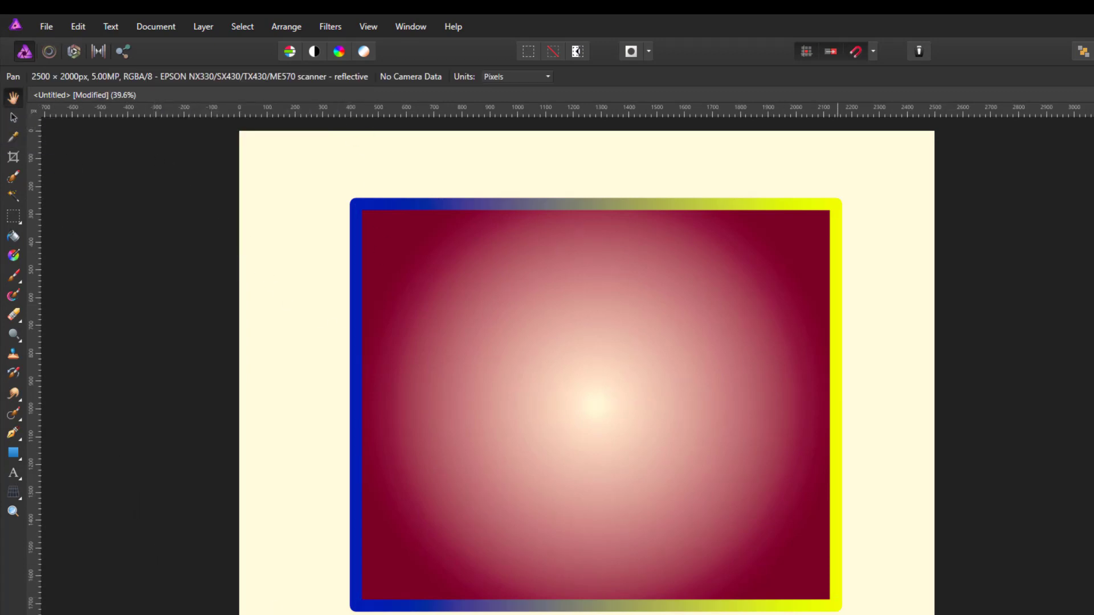